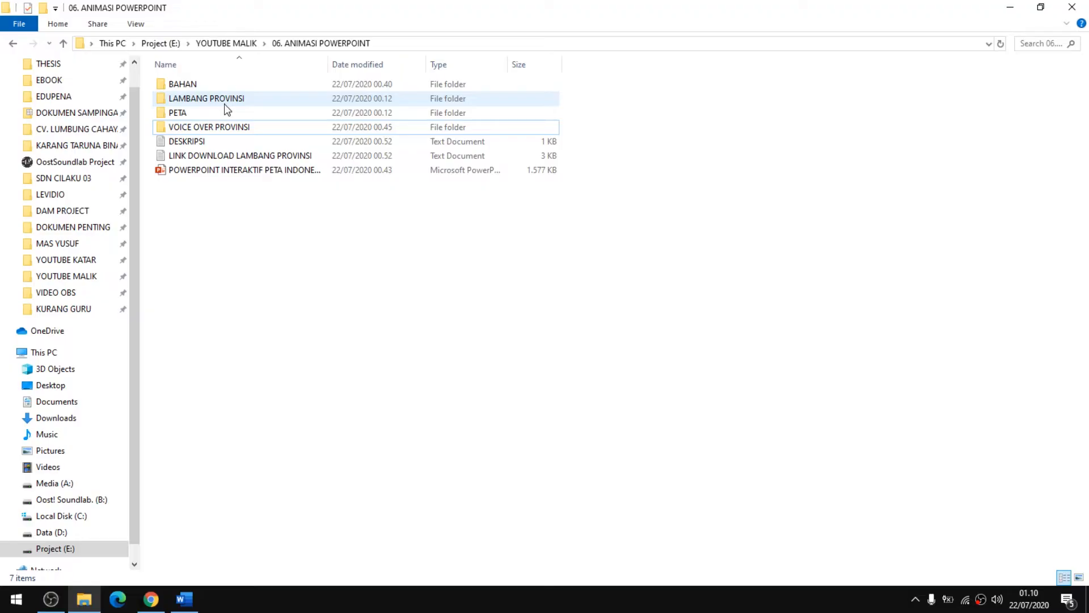
pyautogui.click(215, 116)
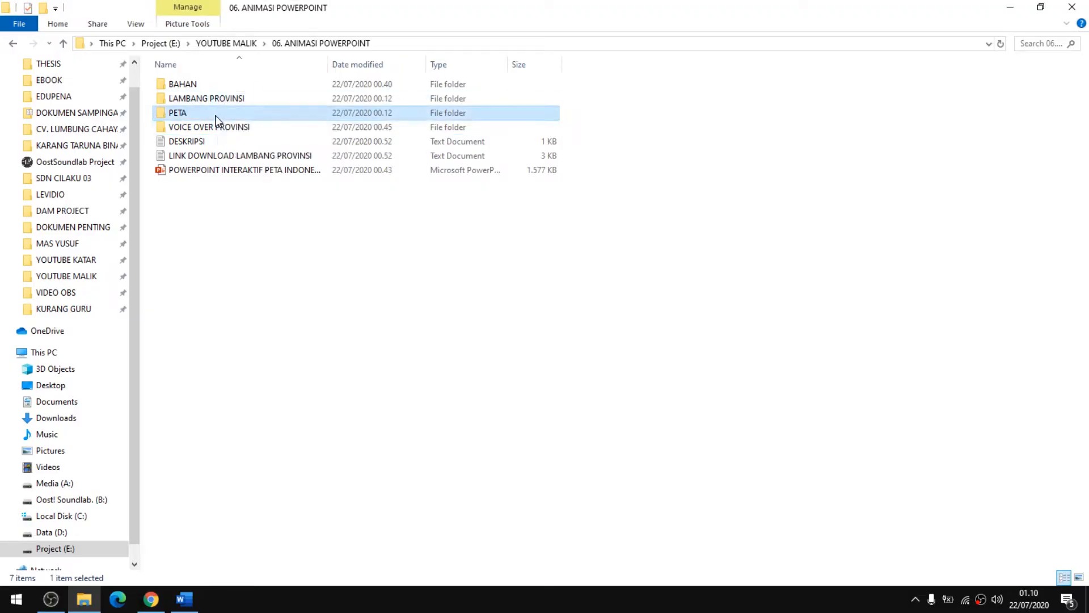
pyautogui.click(216, 132)
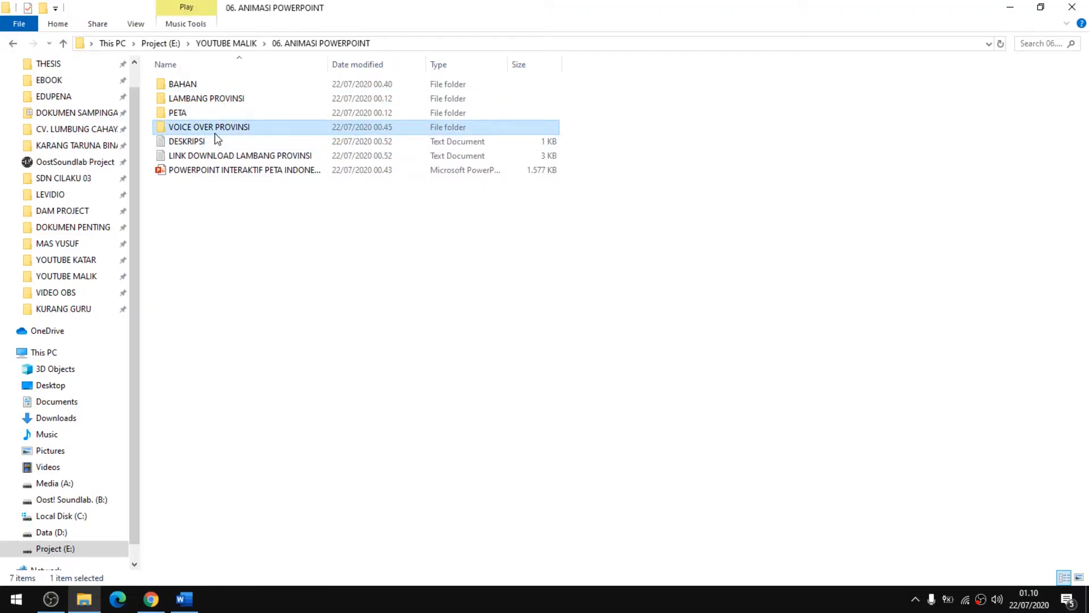
pyautogui.click(243, 298)
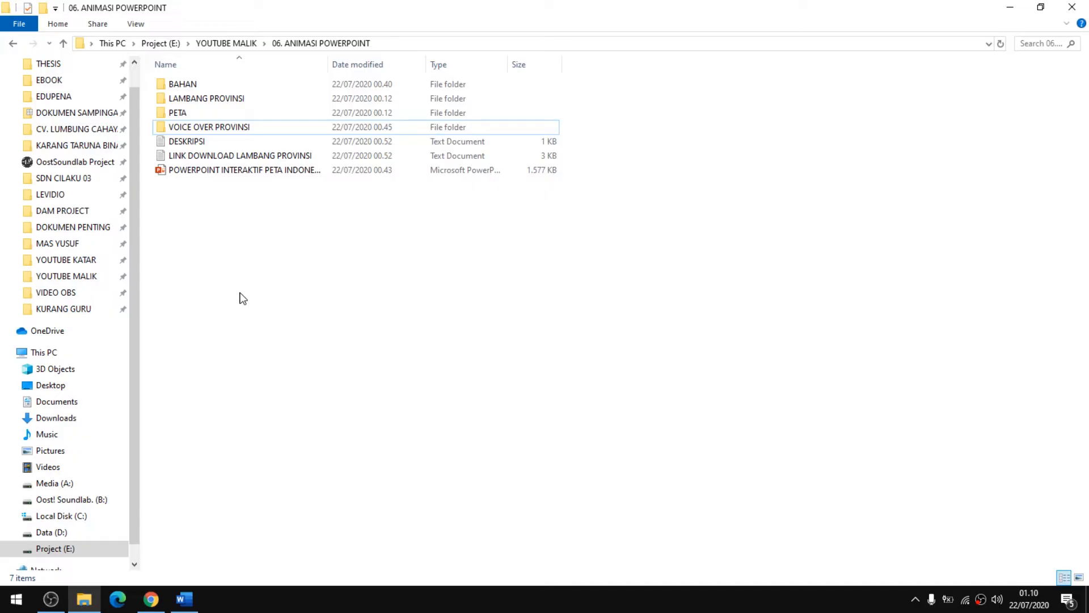
# - Open PowerPoint with a new blank presentation and change the first slide to the Blank layout
pyautogui.click(15, 599)
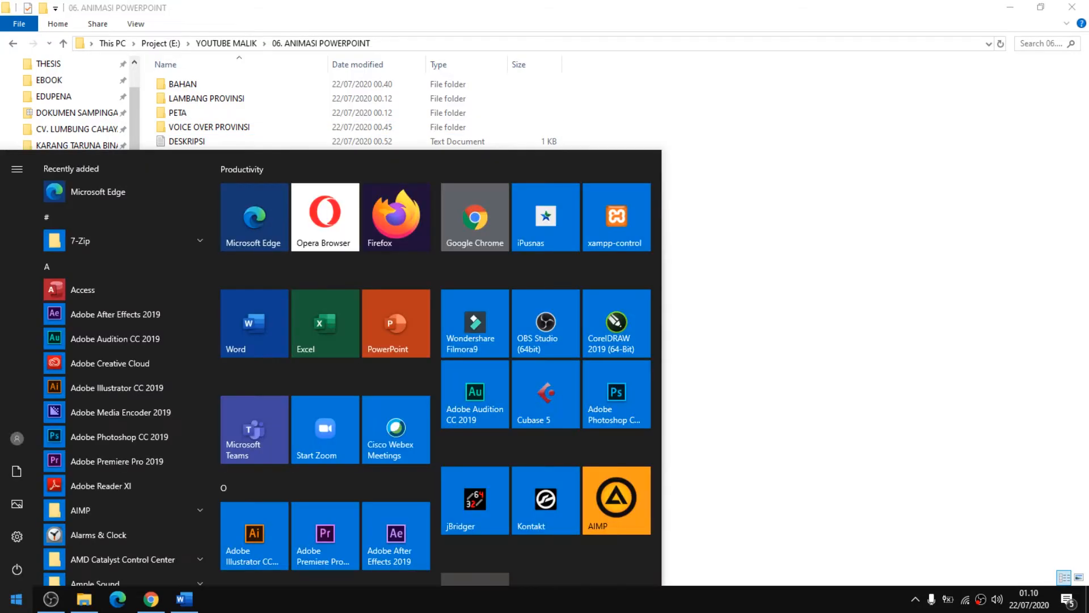
pyautogui.click(413, 327)
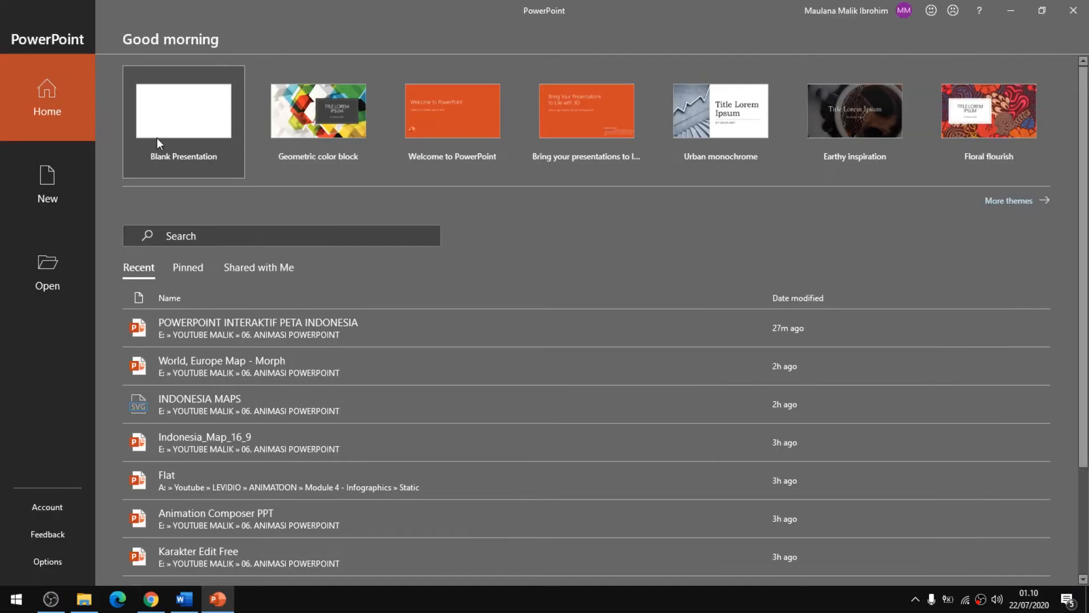
pyautogui.click(194, 120)
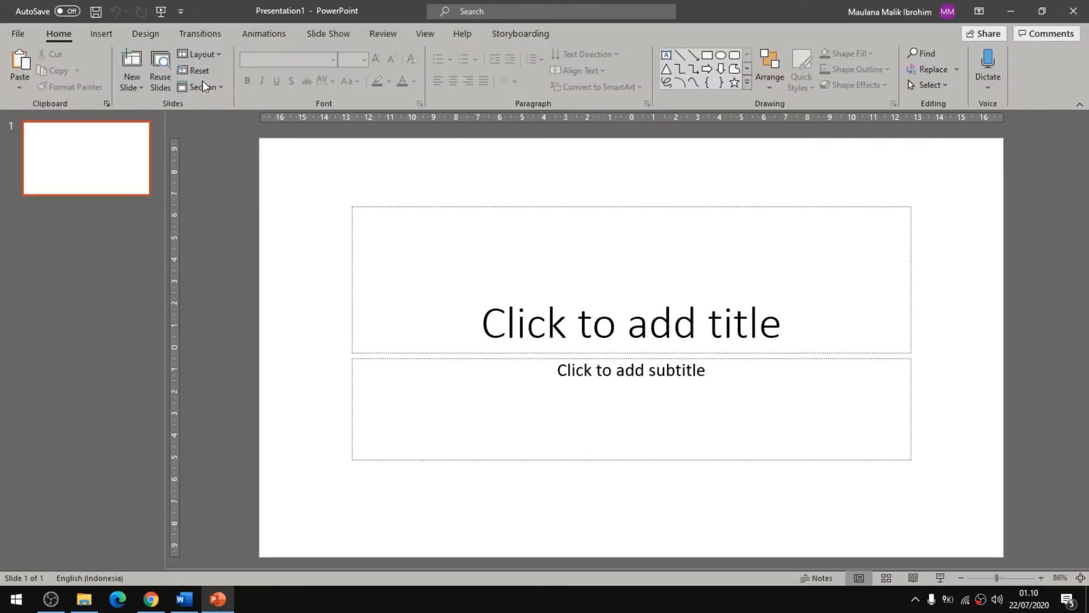
pyautogui.click(205, 54)
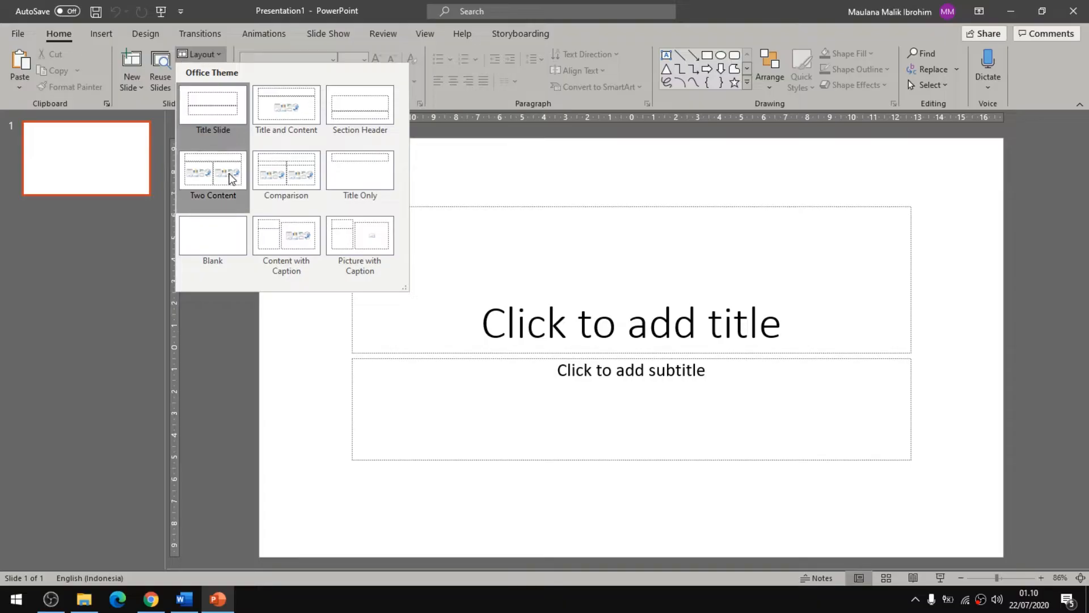
pyautogui.click(219, 222)
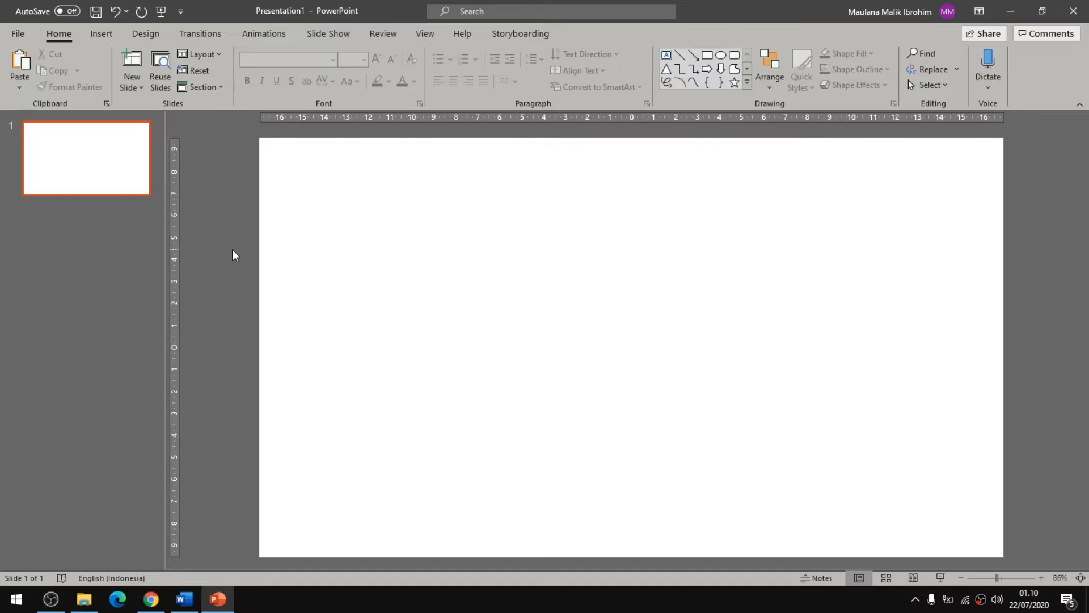
# - Save the presentation as PETA INTERAKTIF INDONESIA in the 06. ANIMASI POWERPOINT folder
pyautogui.click(96, 10)
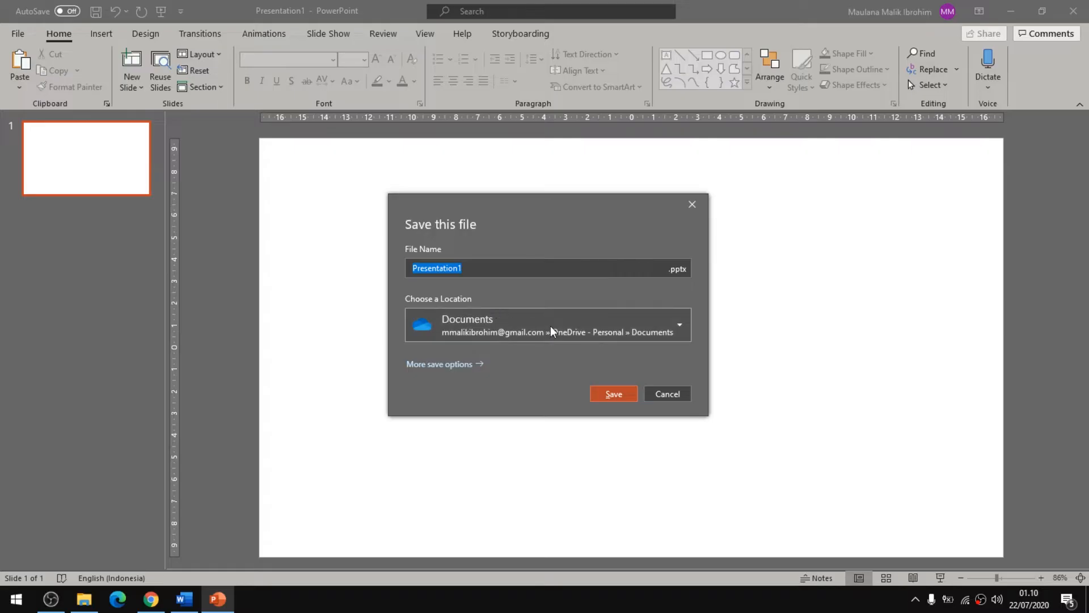
pyautogui.click(567, 324)
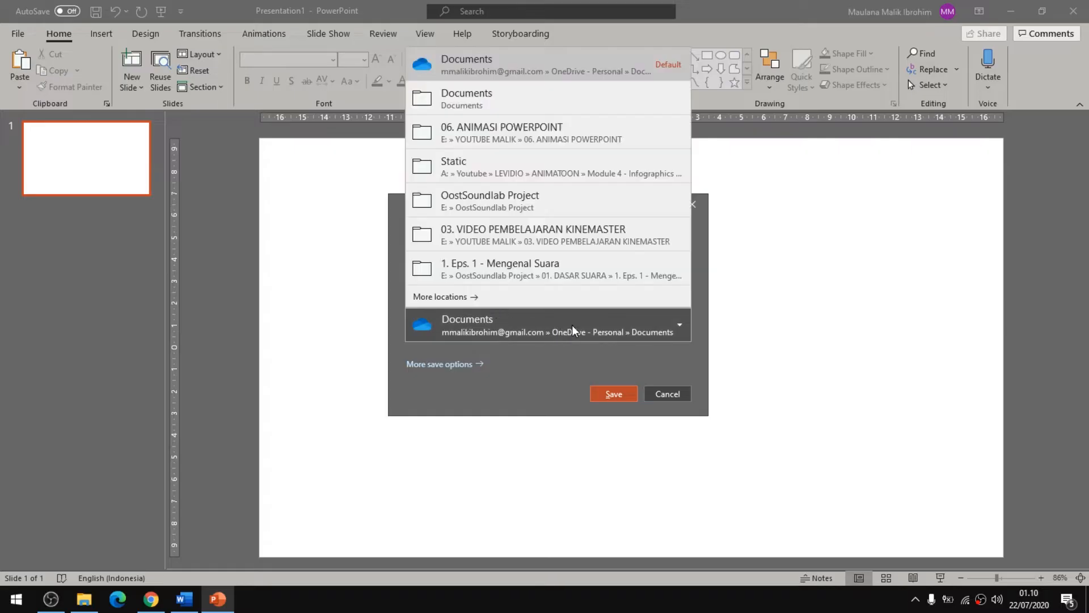
pyautogui.click(512, 133)
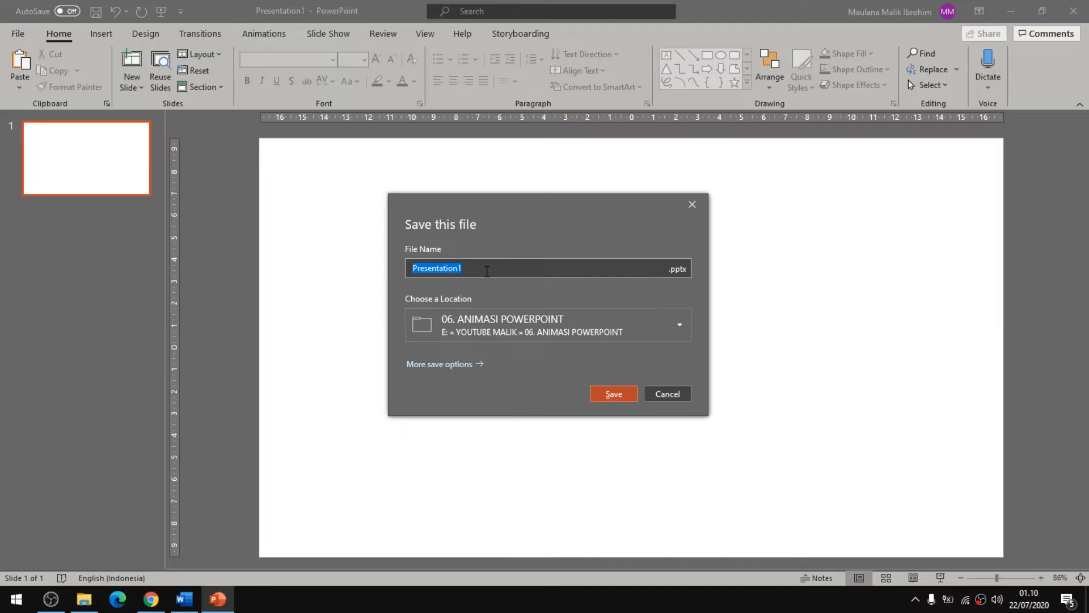
pyautogui.write('PETA INTERAKTIF INDONESIA')
pyautogui.press('Return')
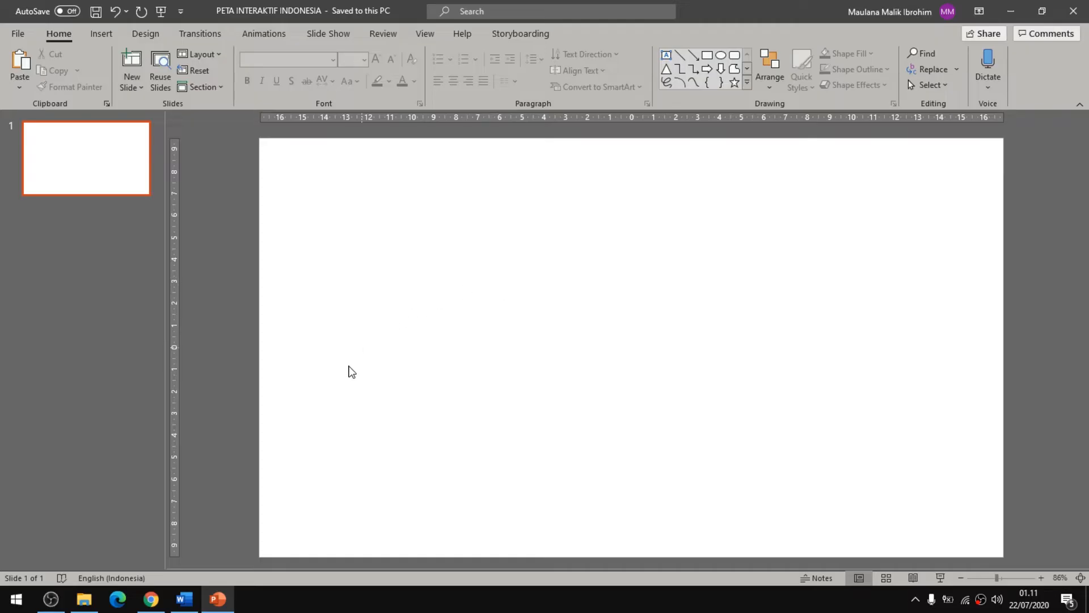
# - Try to bring the PETA INDONESIA graphic from File Explorer's PETA folder onto the PowerPoint slide, and delete it from the slide
pyautogui.click(84, 599)
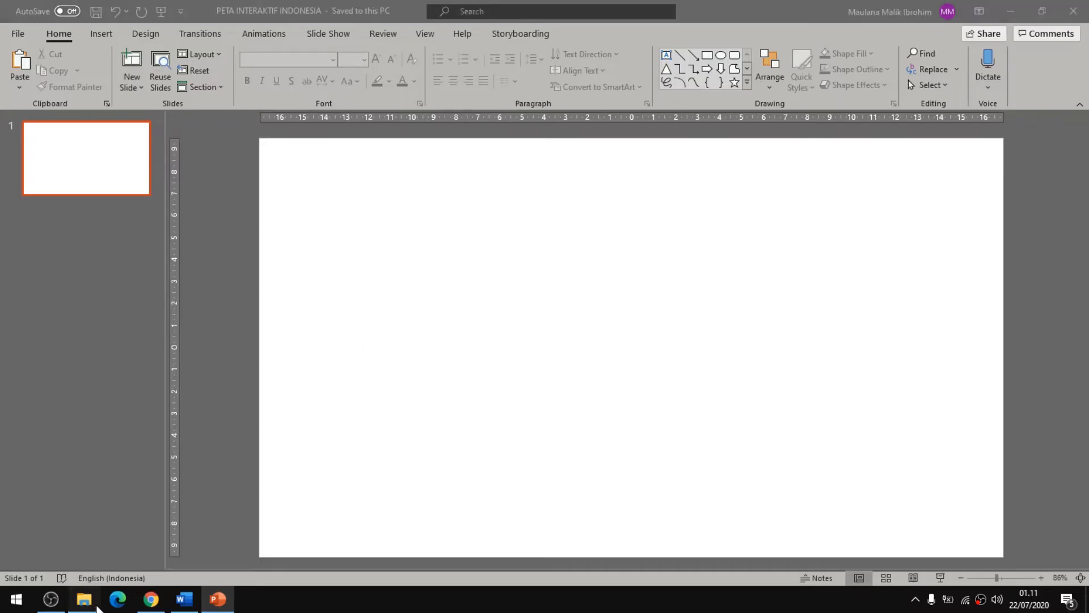
pyautogui.doubleClick(227, 114)
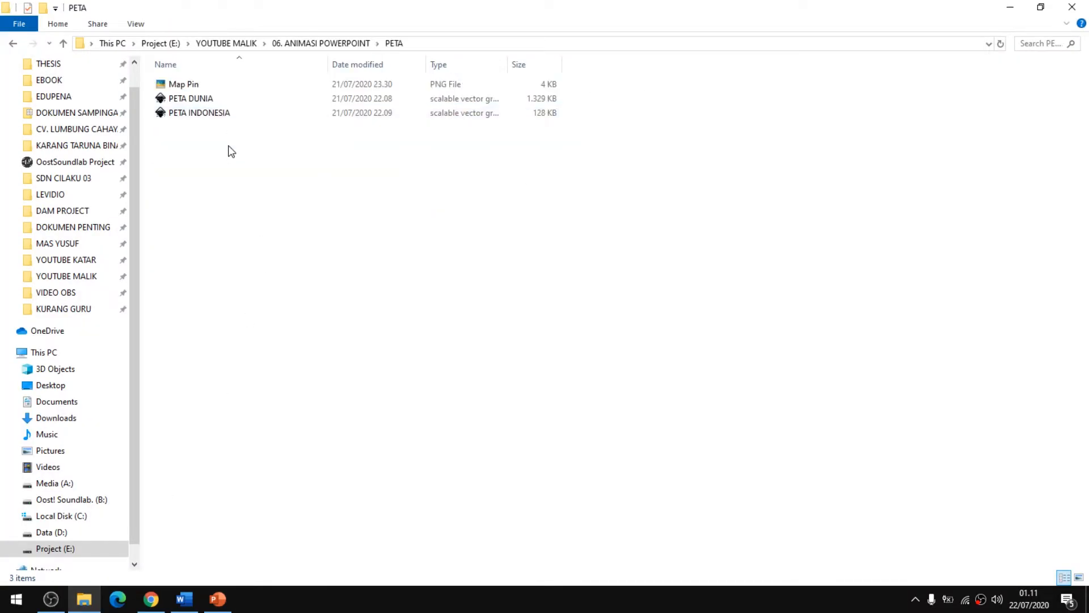
pyautogui.moveTo(183, 117); pyautogui.dragTo(501, 333)
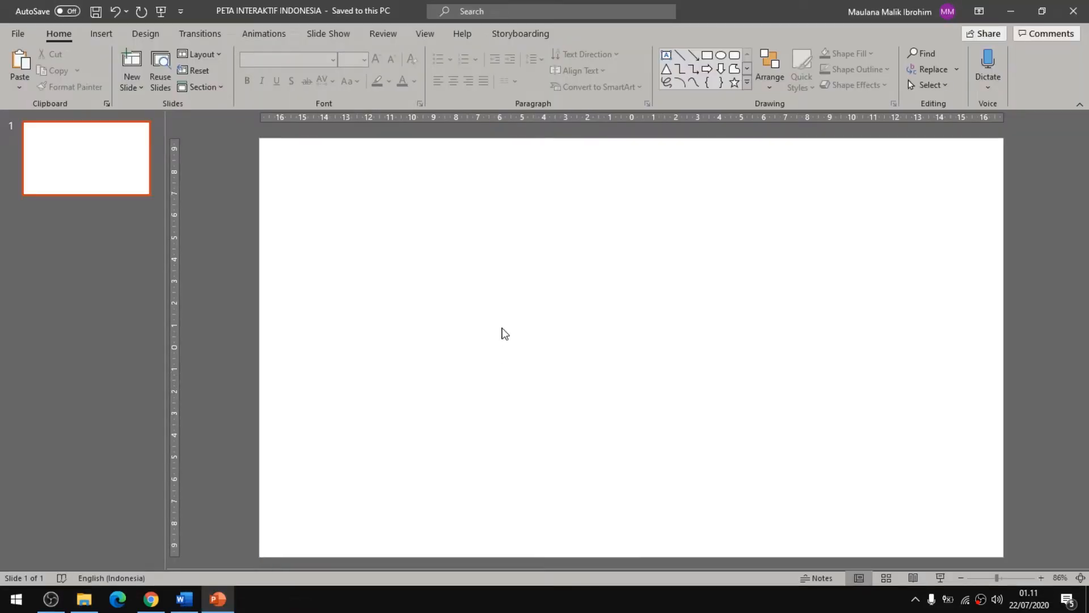
pyautogui.click(84, 599)
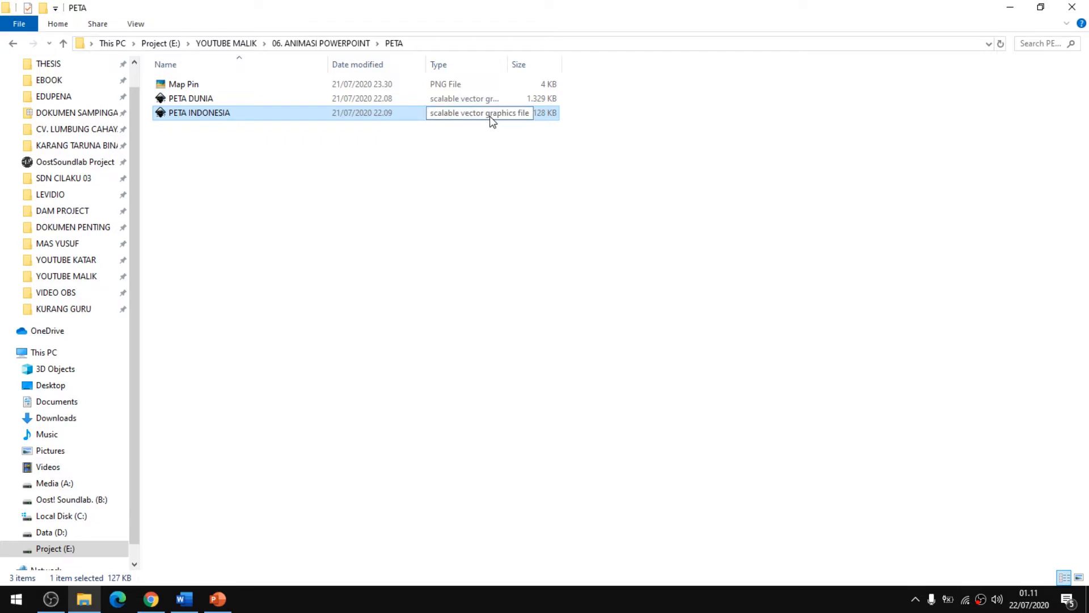
pyautogui.click(218, 599)
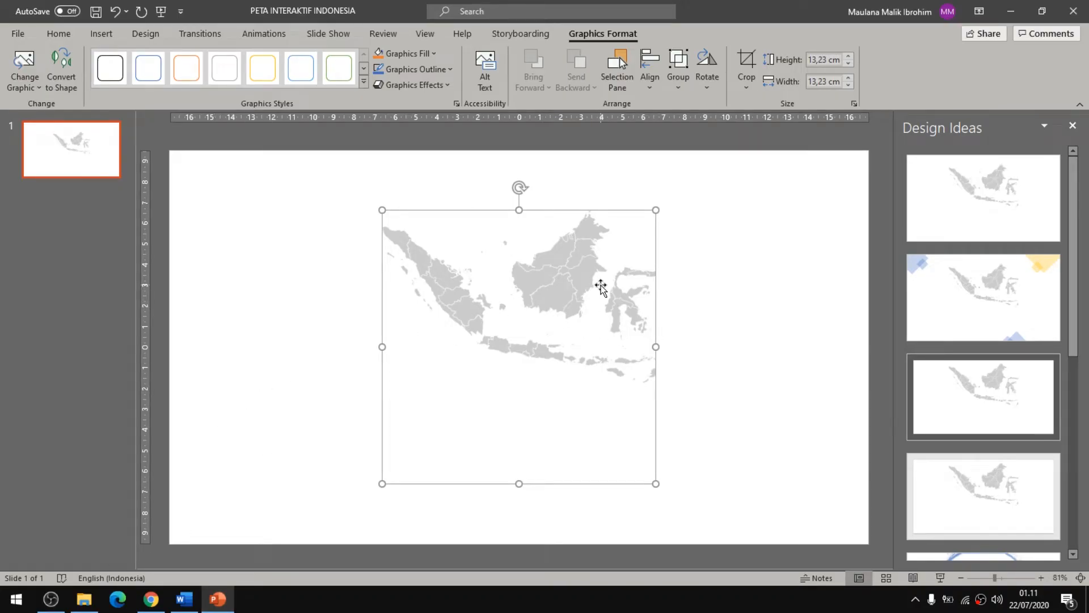
pyautogui.press('Delete')
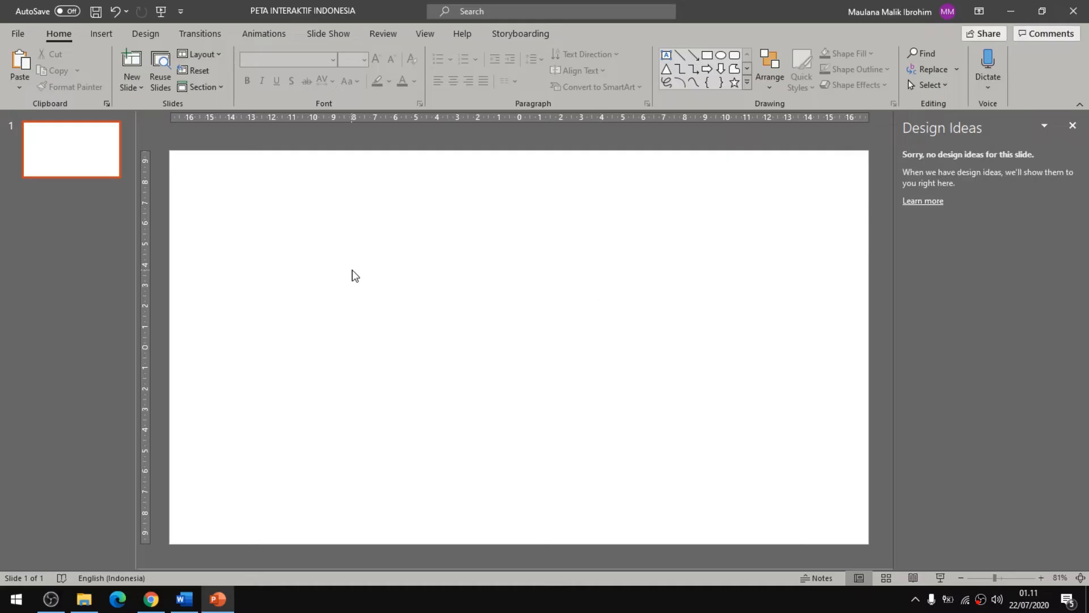
# - Insert the PETA INDONESIA vector graphic from the PETA folder into the slide as a picture from file
pyautogui.click(97, 33)
pyautogui.click(139, 61)
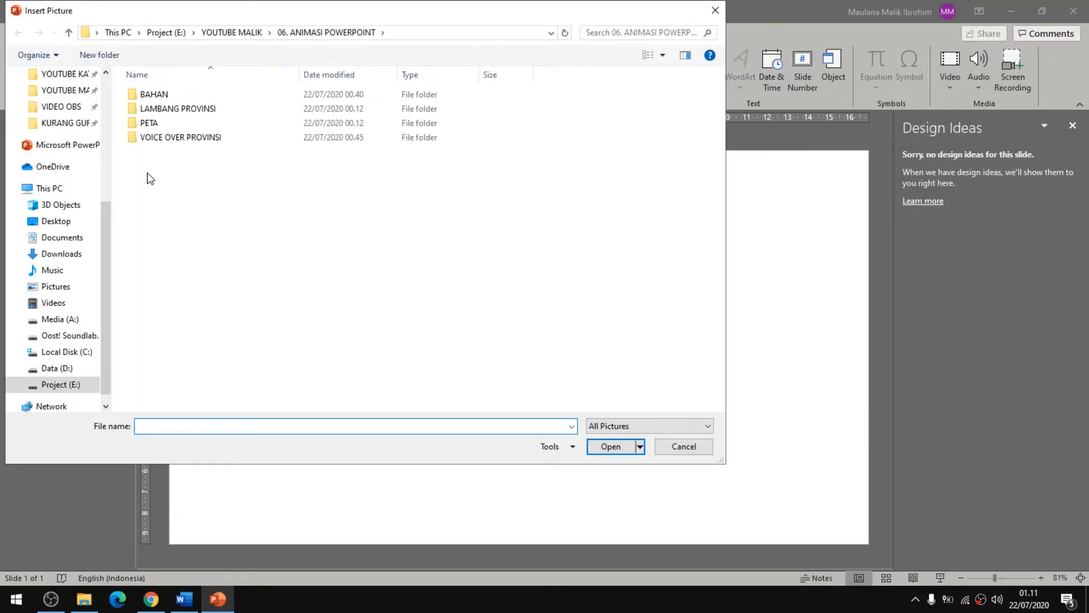
pyautogui.click(148, 127)
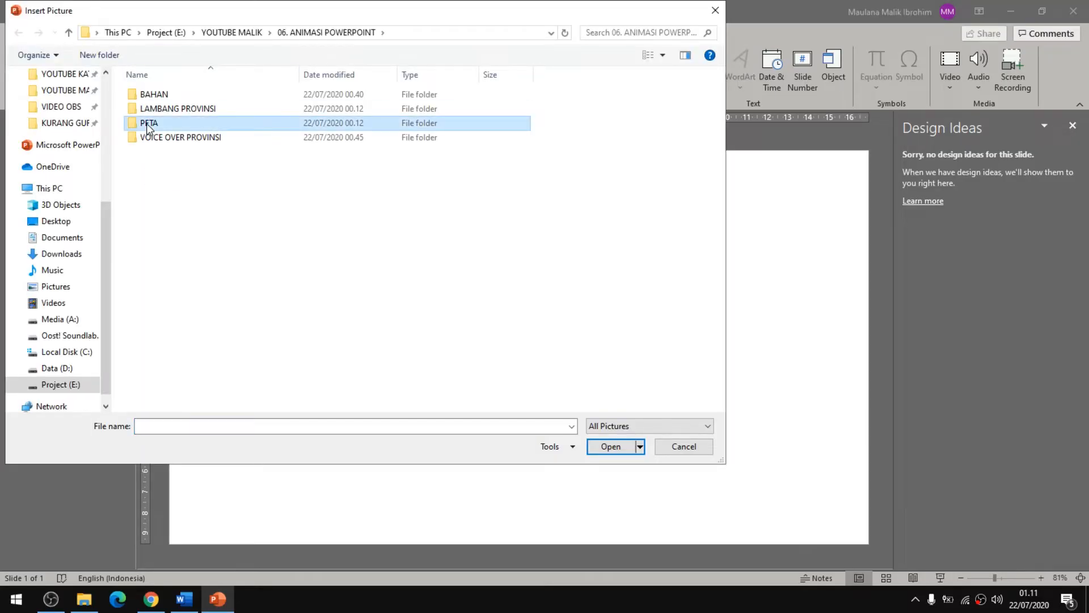
pyautogui.doubleClick(147, 127)
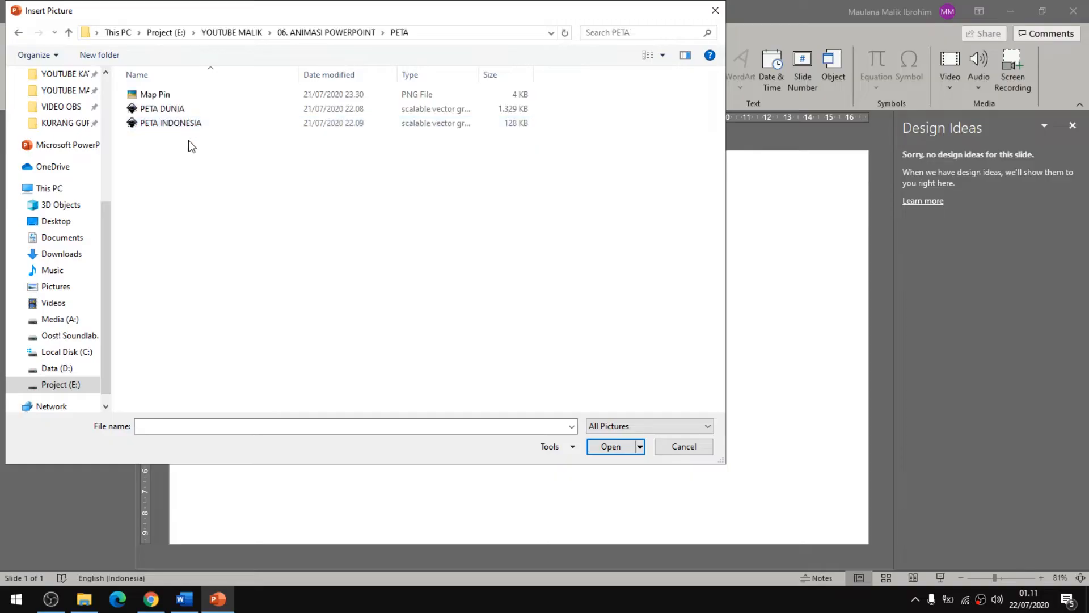
pyautogui.click(183, 131)
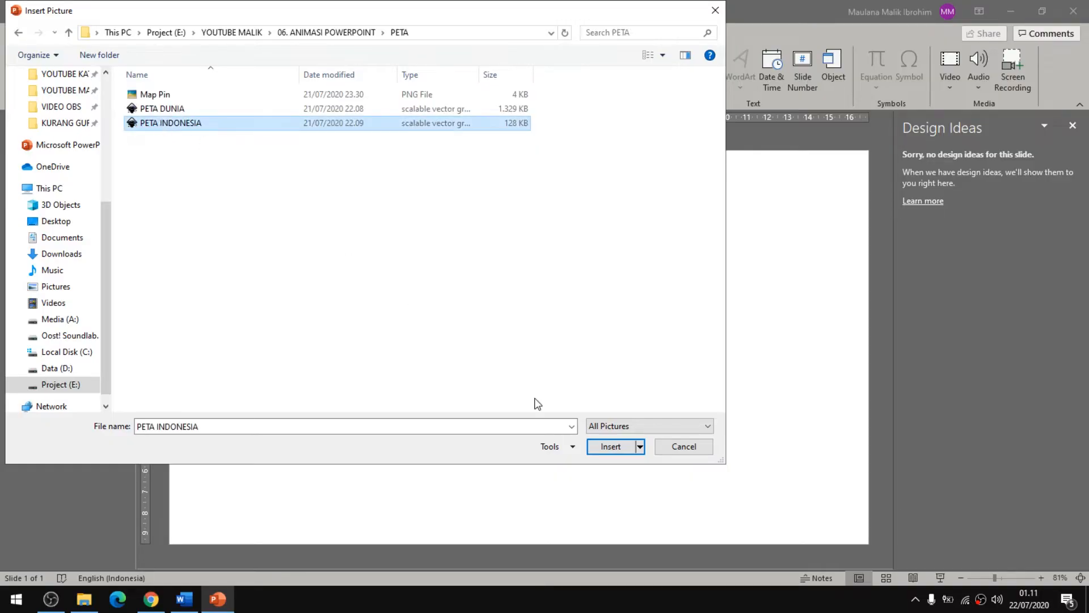
pyautogui.click(623, 445)
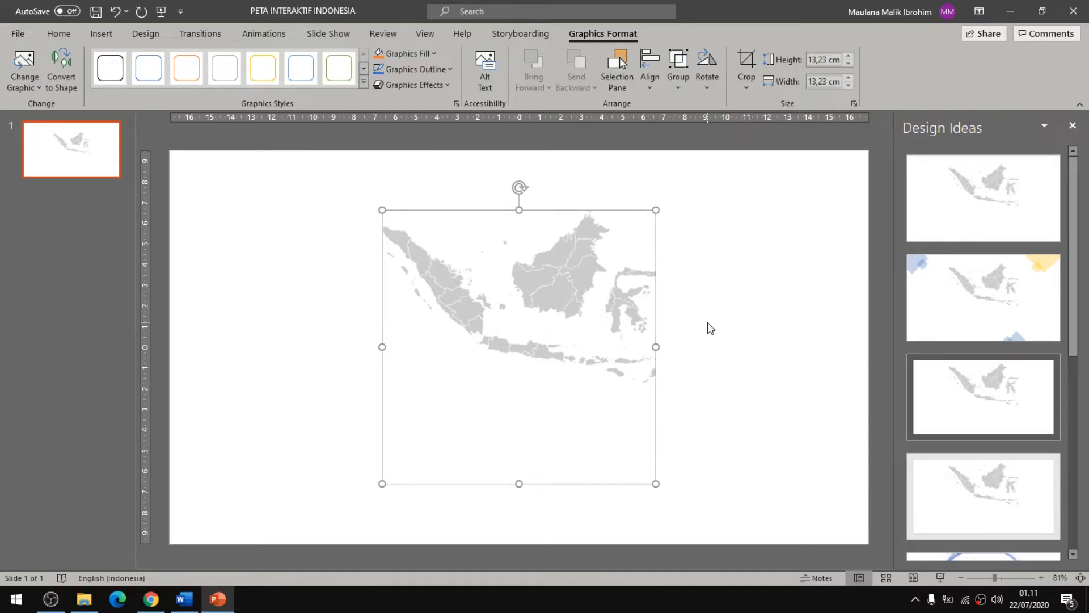
# - Ungroup the inserted Indonesia map and convert it to a Microsoft Office drawing object
pyautogui.rightClick(599, 289)
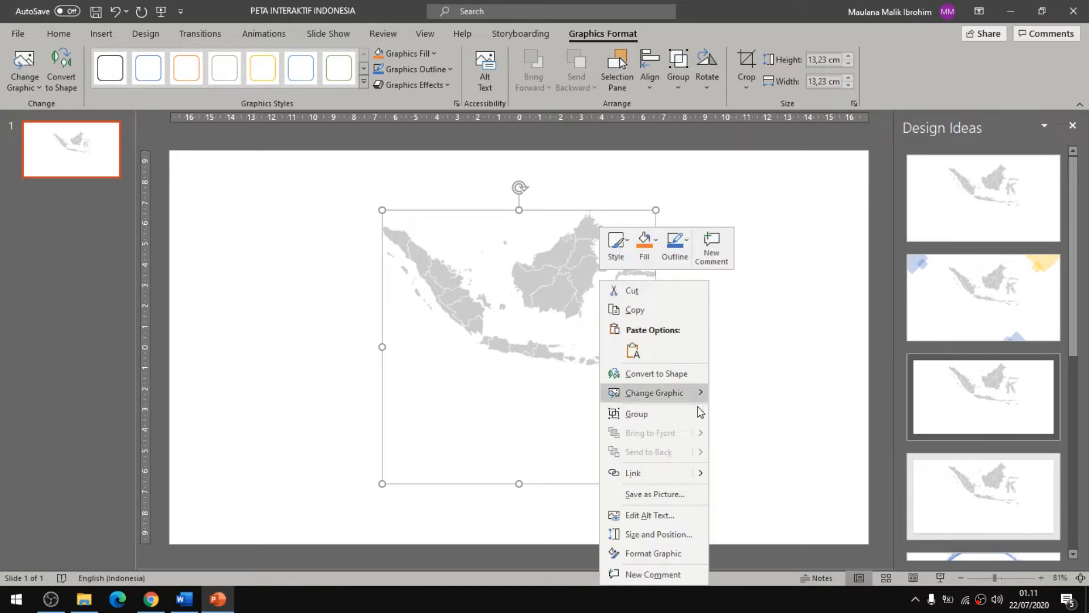
pyautogui.moveTo(701, 418)
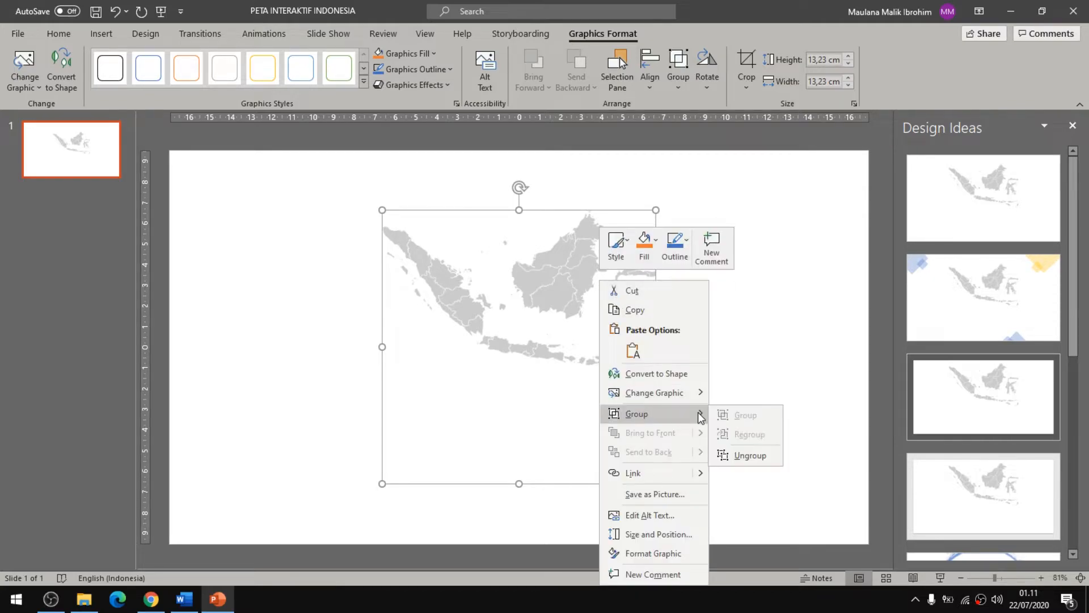
pyautogui.click(761, 456)
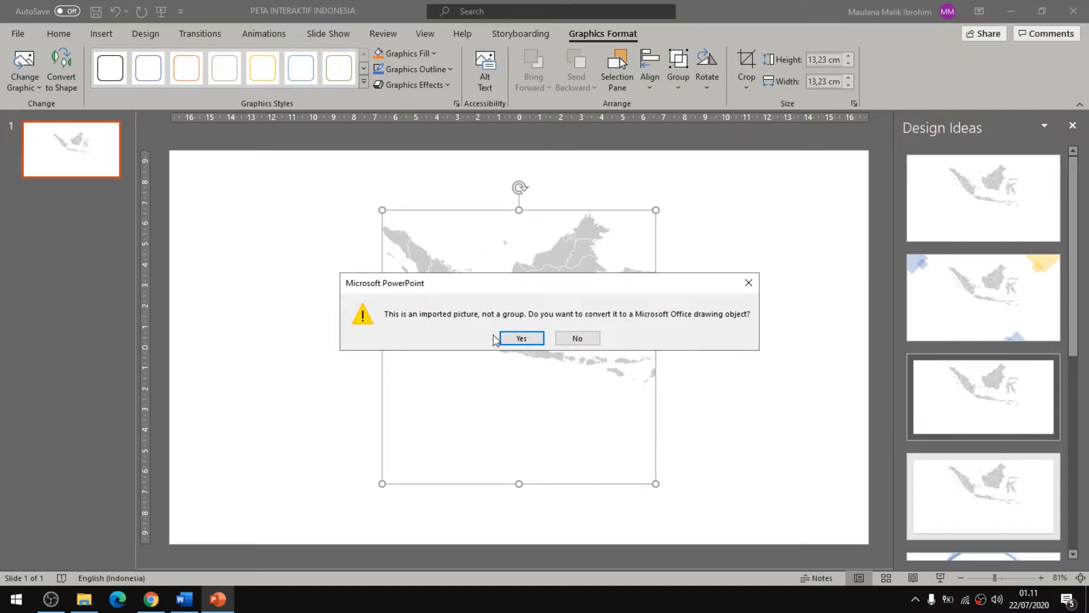
pyautogui.click(521, 338)
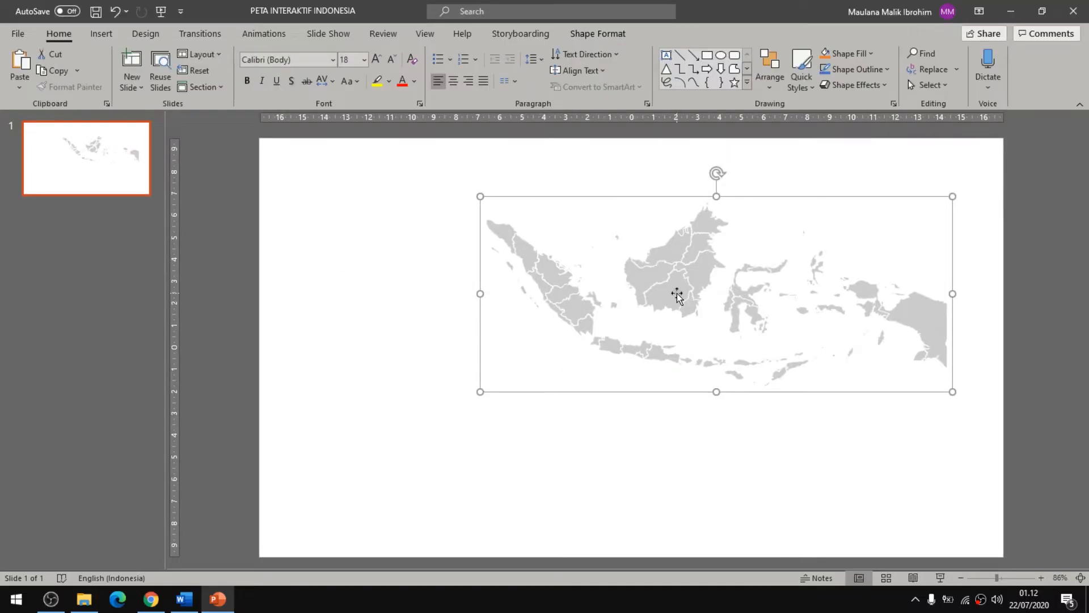
# - Enlarge the Indonesia map proportionally to nearly the full slide width and position it in the lower part of the slide
pyautogui.moveTo(656, 287); pyautogui.dragTo(454, 290)
pyautogui.moveTo(735, 389); pyautogui.dragTo(890, 506)
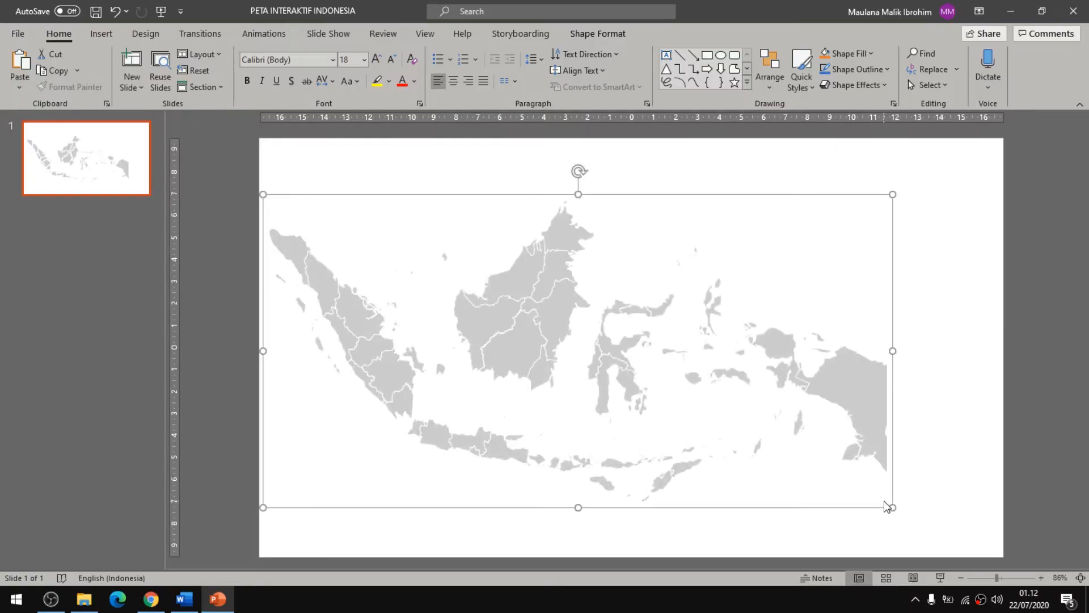
pyautogui.hotkey('ctrl', 'z')
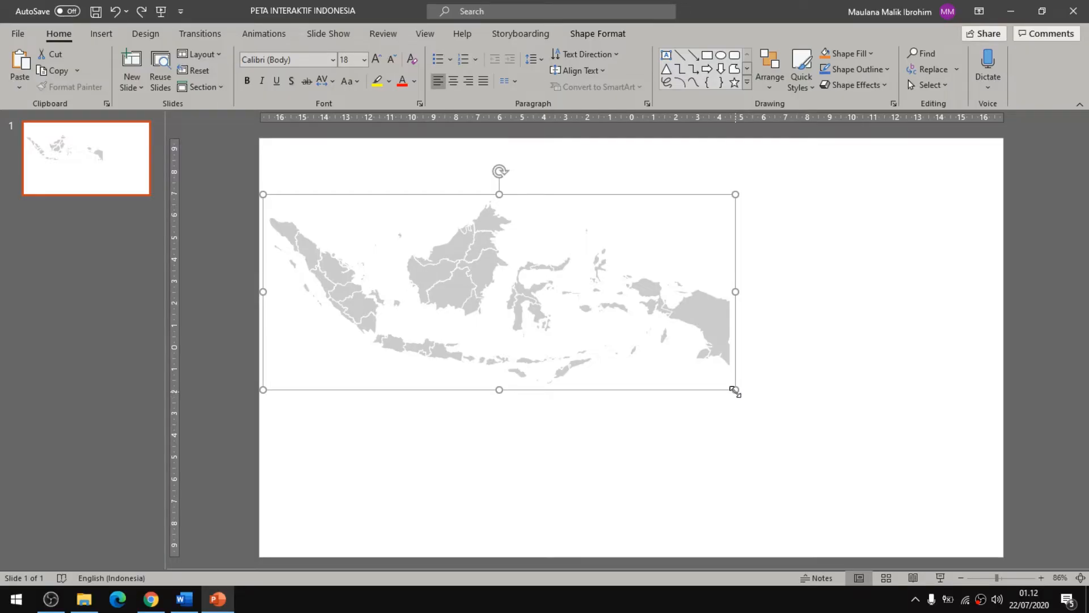
pyautogui.moveTo(735, 391); pyautogui.dragTo(866, 486)
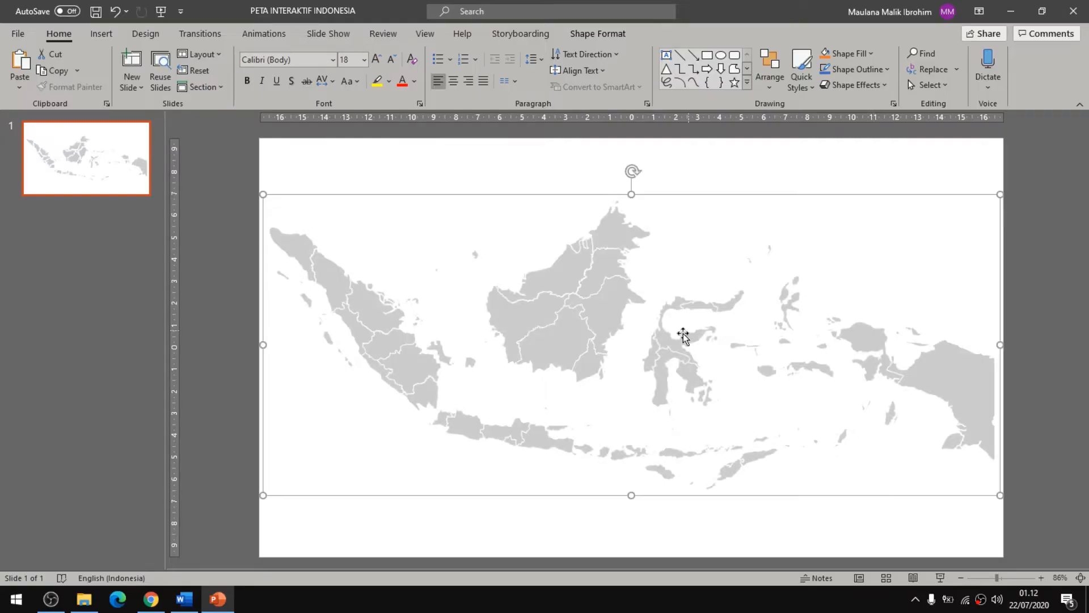
pyautogui.moveTo(679, 347); pyautogui.dragTo(677, 394)
pyautogui.click(744, 168)
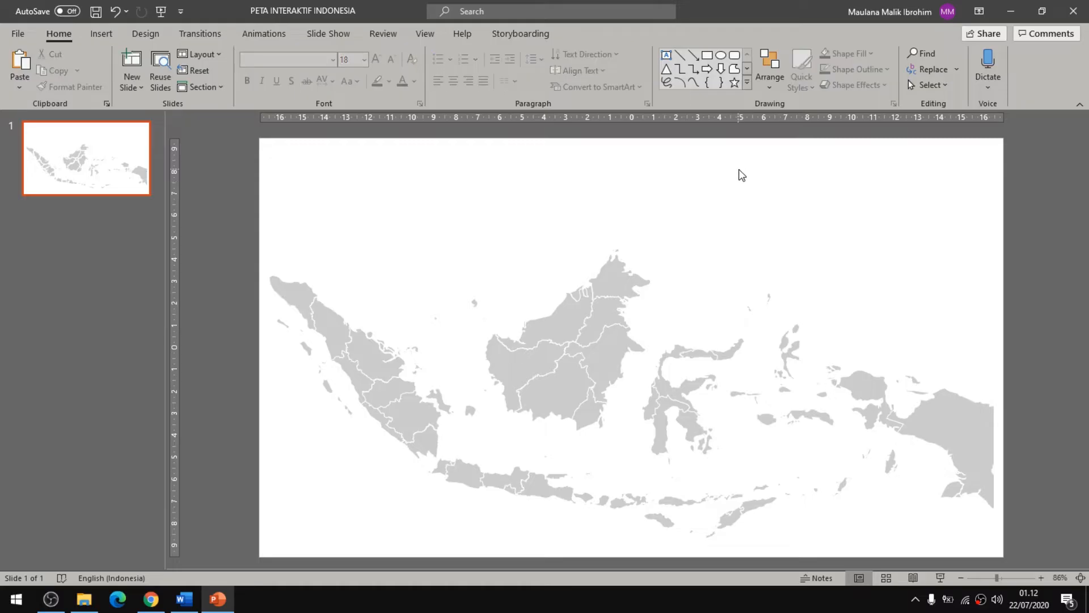
# - Set the slide background to a solid black fill
pyautogui.click(154, 36)
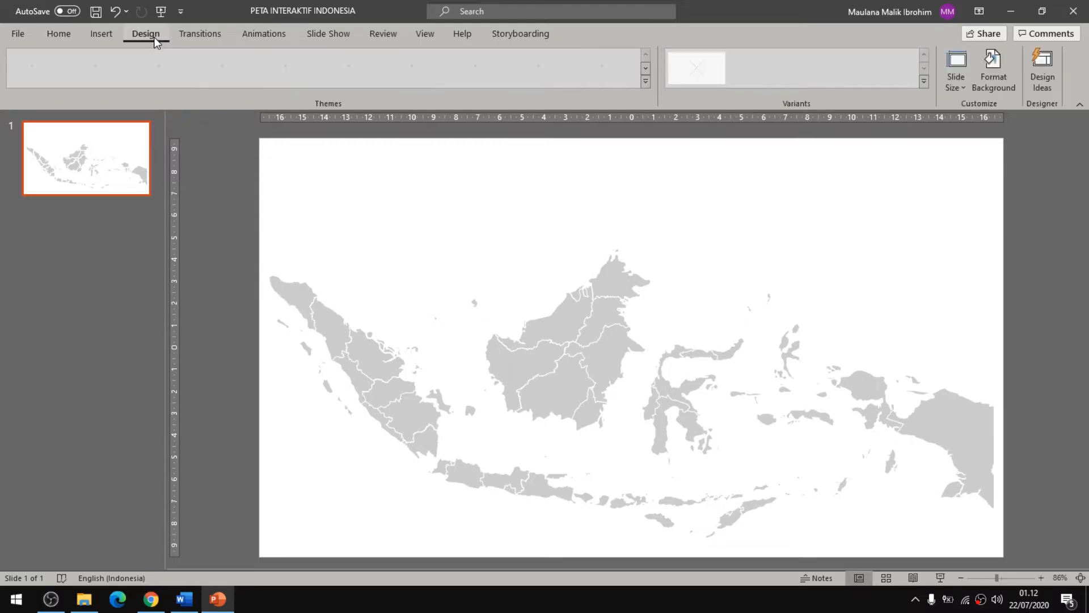
pyautogui.click(59, 35)
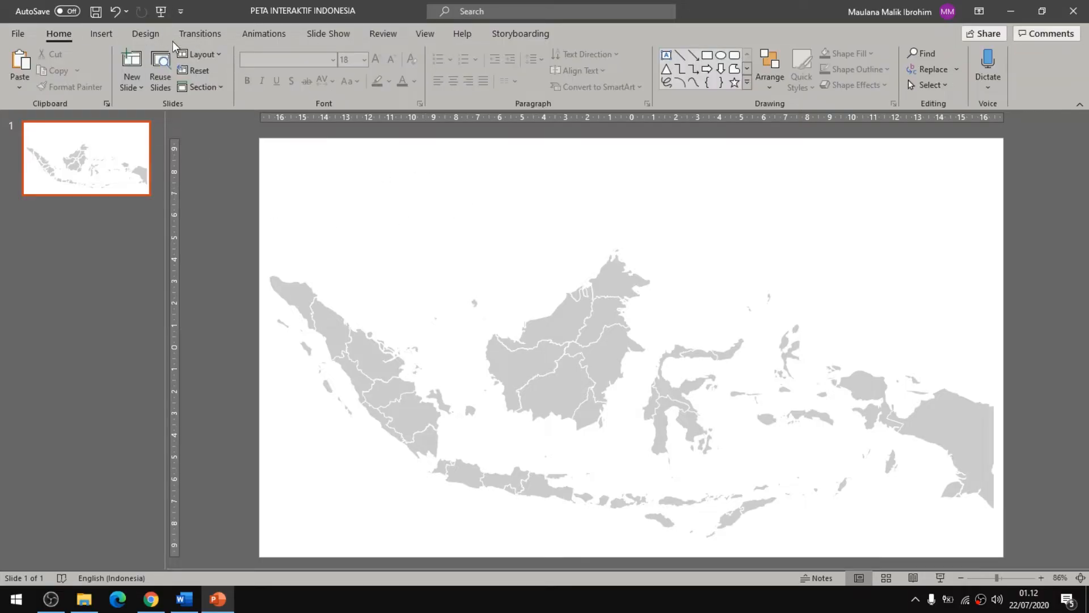
pyautogui.click(134, 36)
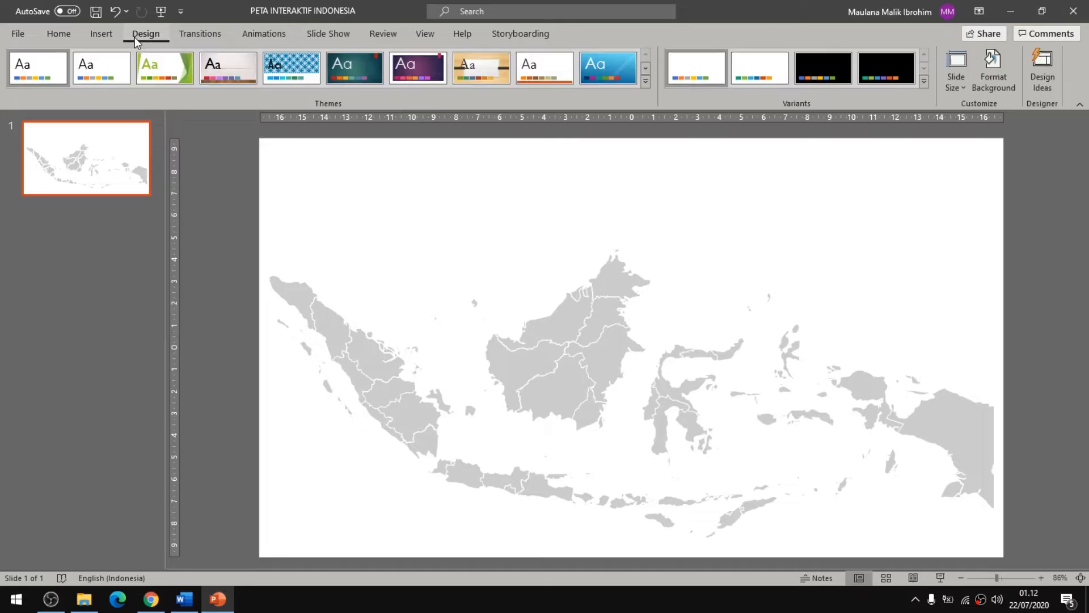
pyautogui.click(991, 72)
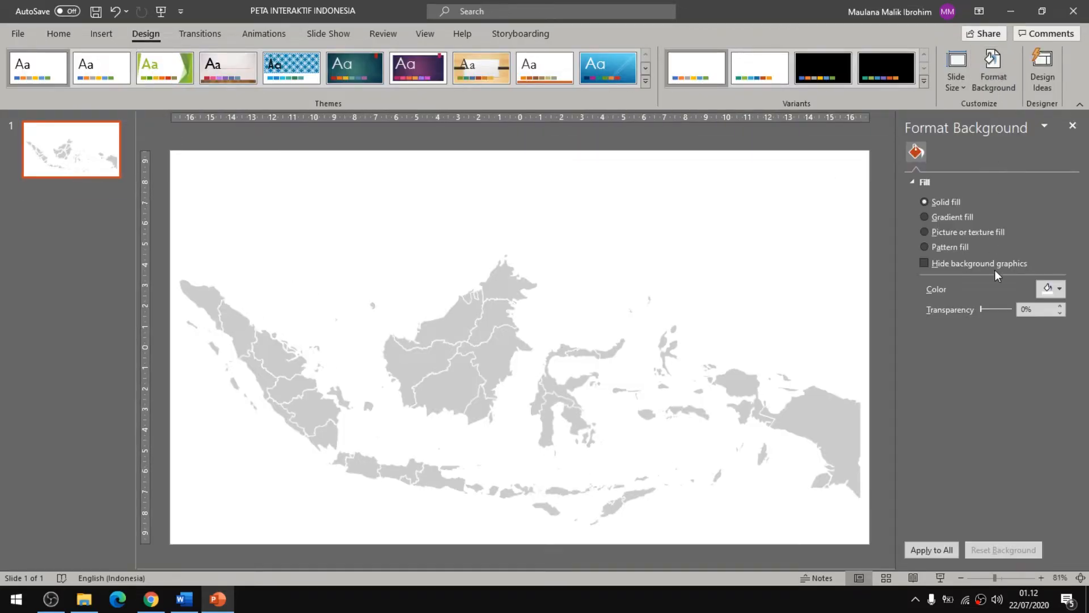
pyautogui.click(1058, 287)
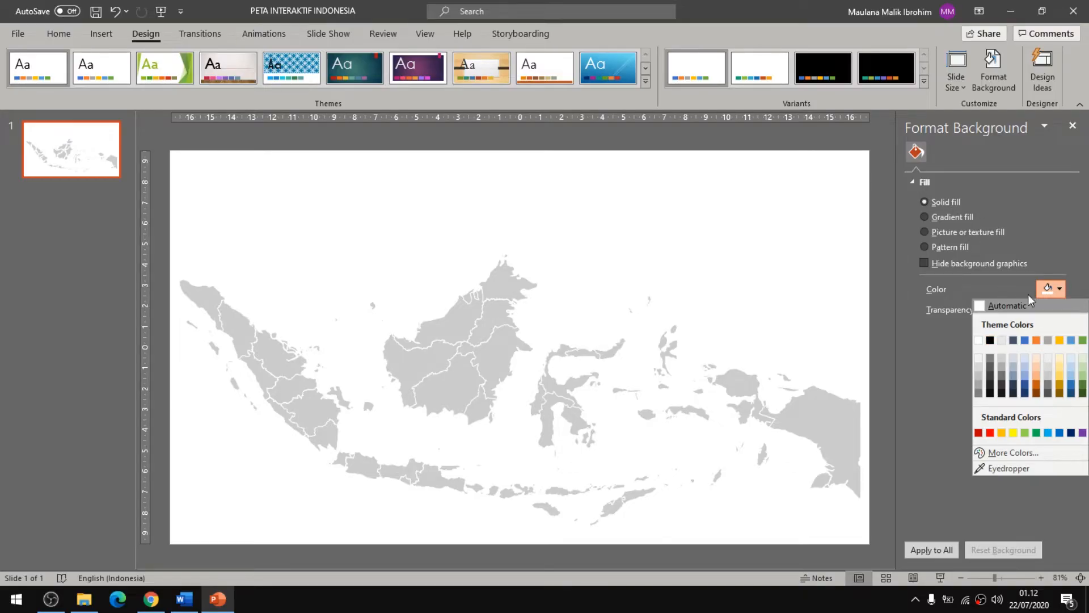
pyautogui.click(993, 340)
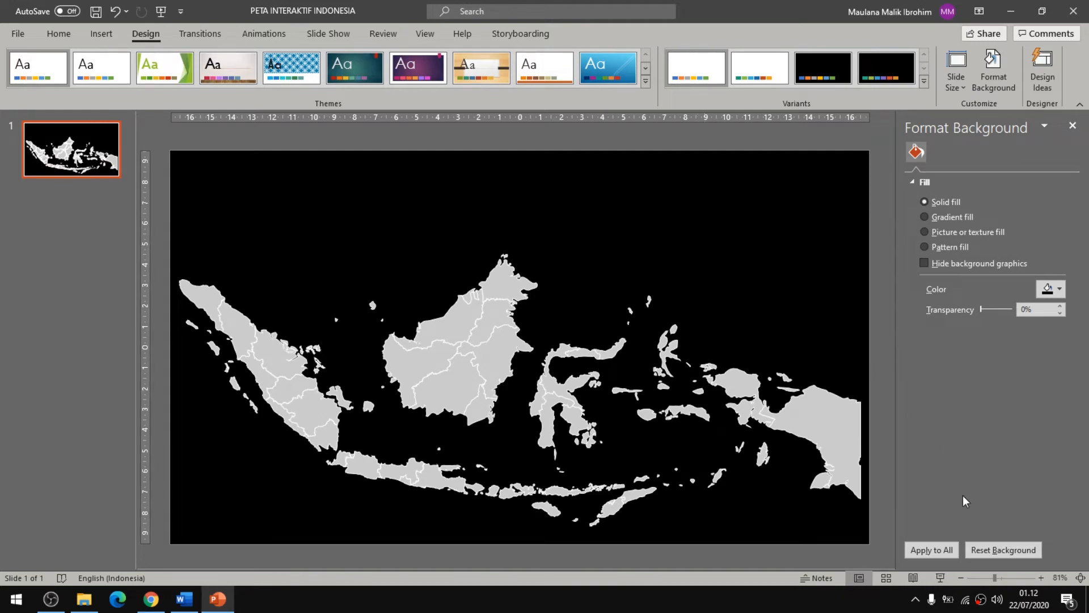
pyautogui.click(1073, 126)
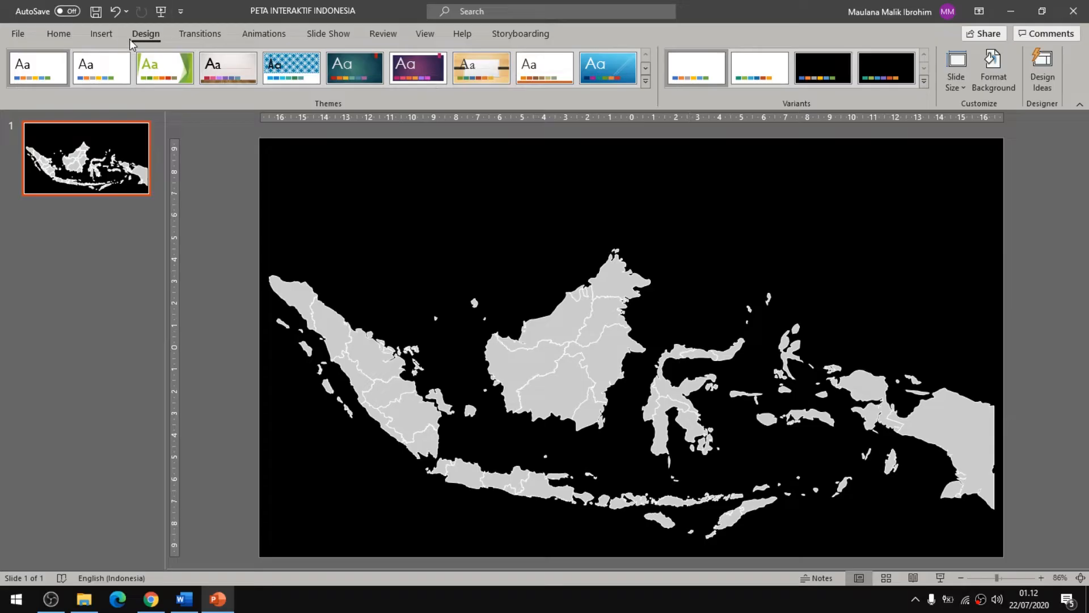
# - Add a text box above the map with the two-line title "PETA INTERAKTIF" and "PROVINSI DI INDONESIA"
pyautogui.click(100, 34)
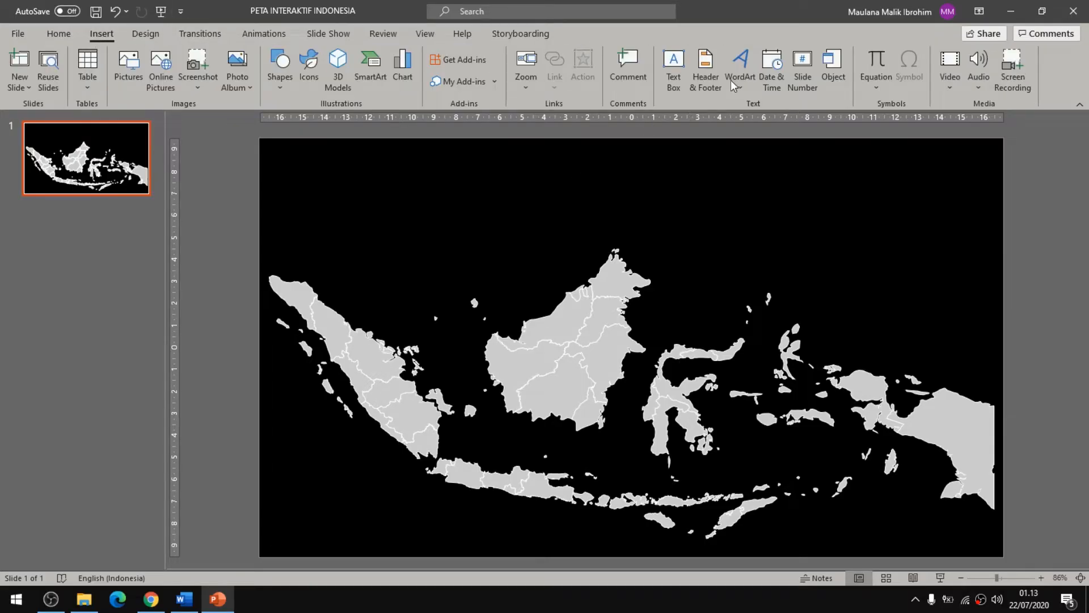
pyautogui.click(673, 67)
pyautogui.click(604, 193)
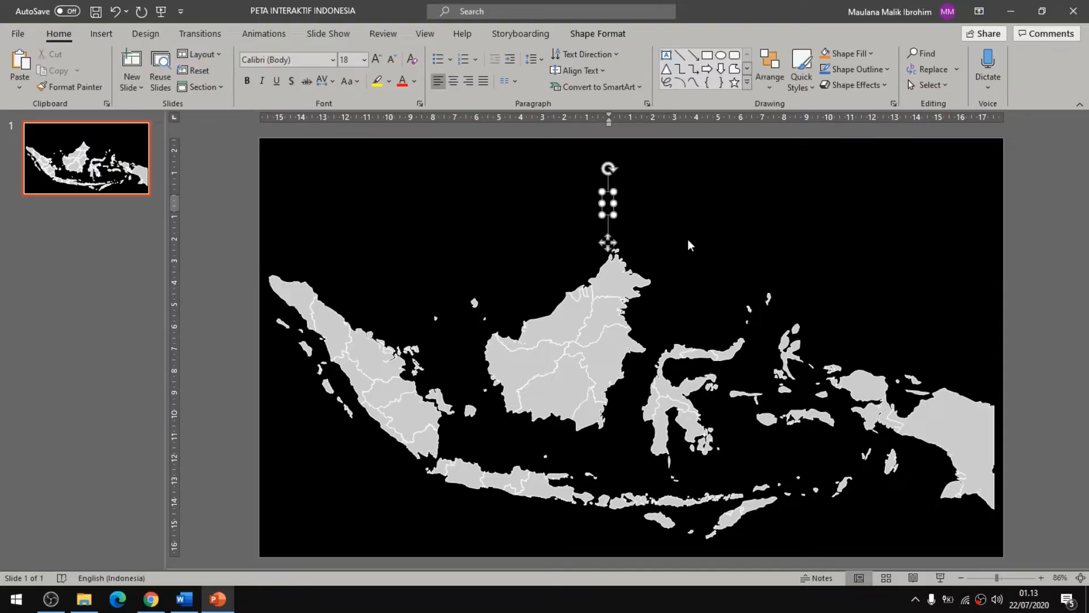
pyautogui.write('PETA INTE')
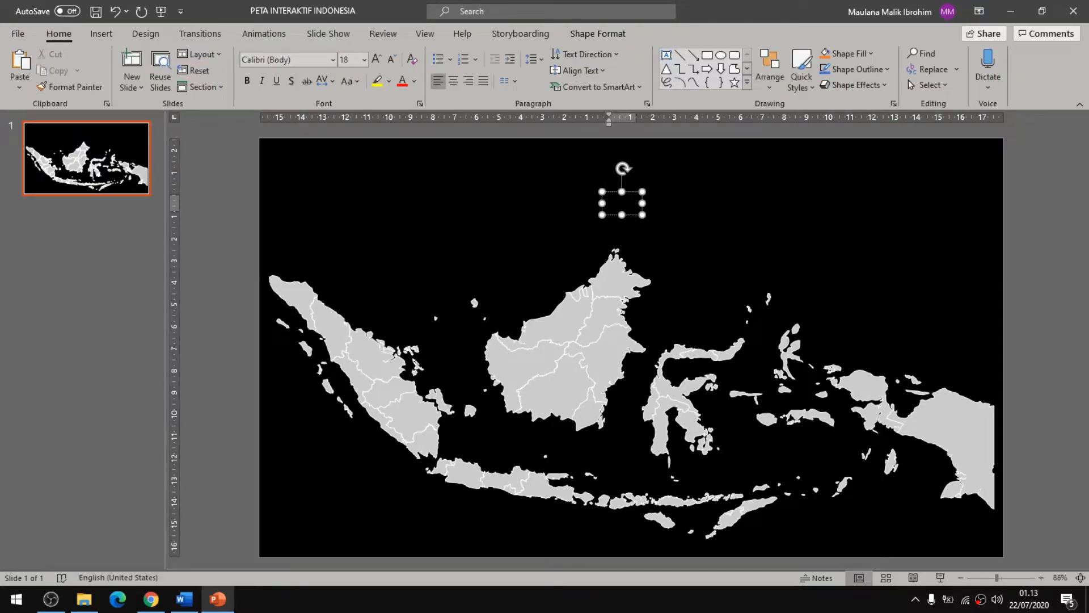
pyautogui.write('RAKTIF')
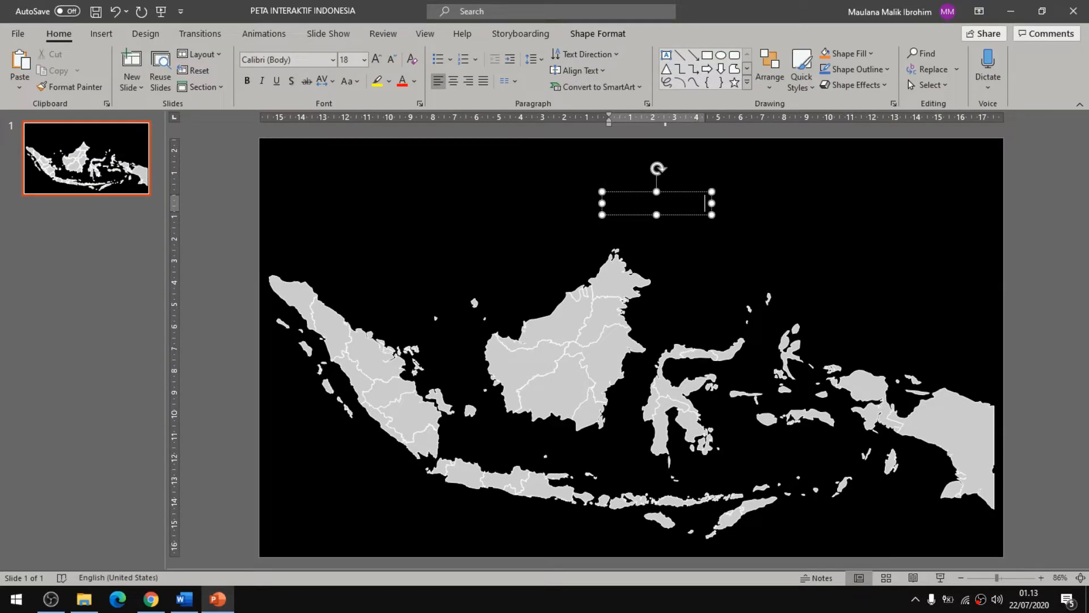
pyautogui.press('Return')
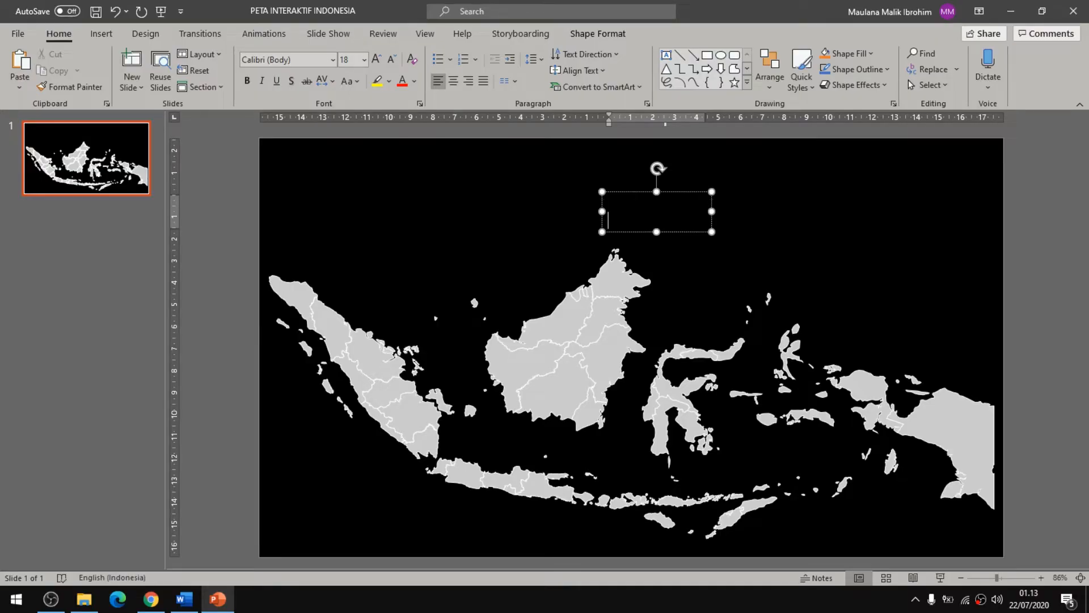
pyautogui.write('INDONESIA INDONESIA')
# - Recolour the whole title to the lightest off-white shade and set its font to Century Gothic
pyautogui.hotkey('ctrl', 'a')
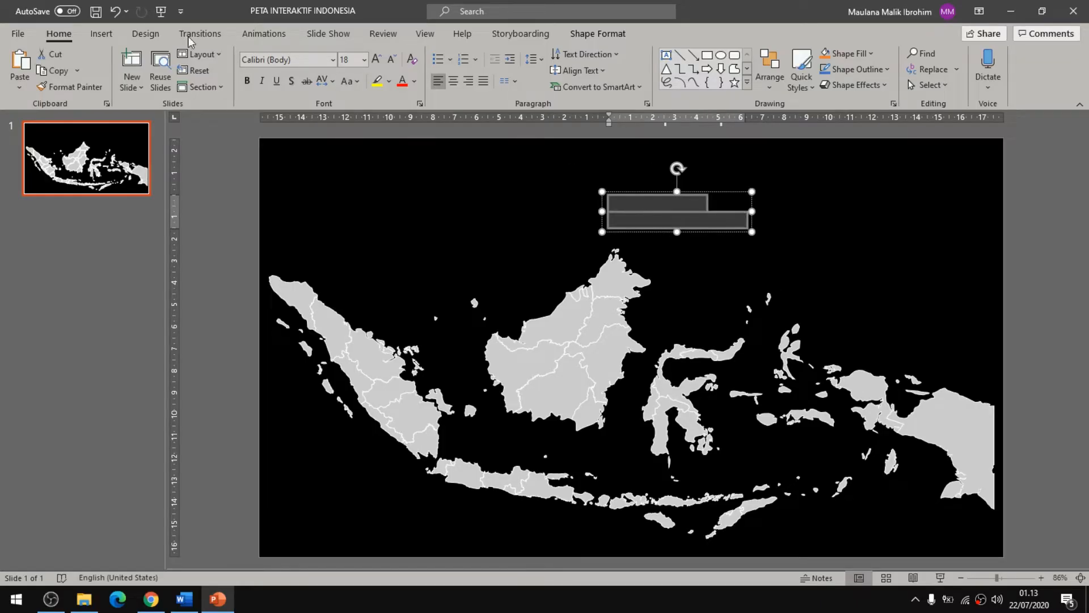
pyautogui.click(414, 81)
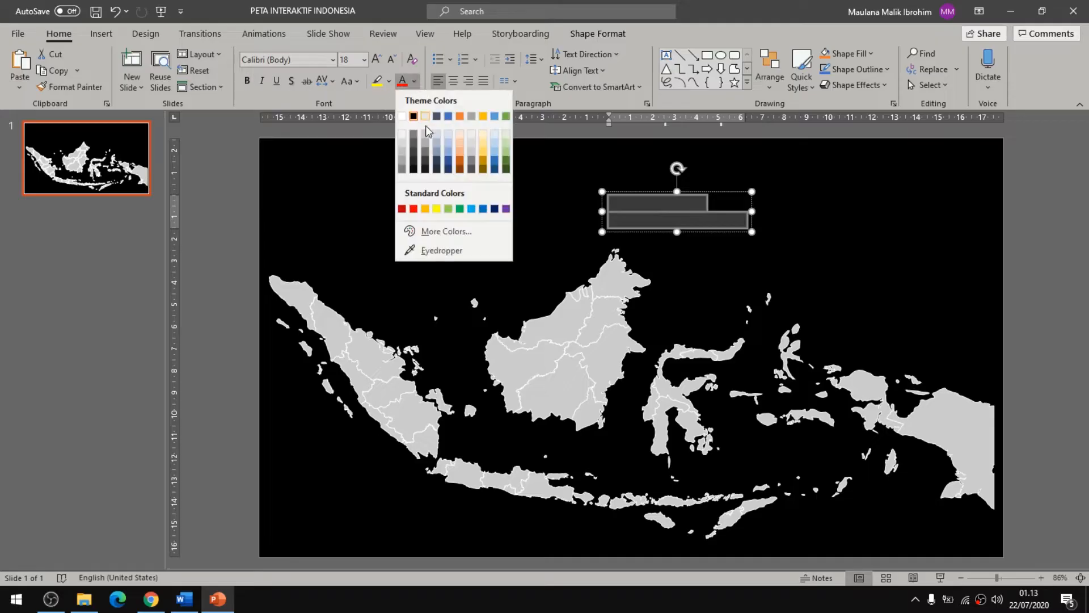
pyautogui.click(404, 135)
pyautogui.click(277, 60)
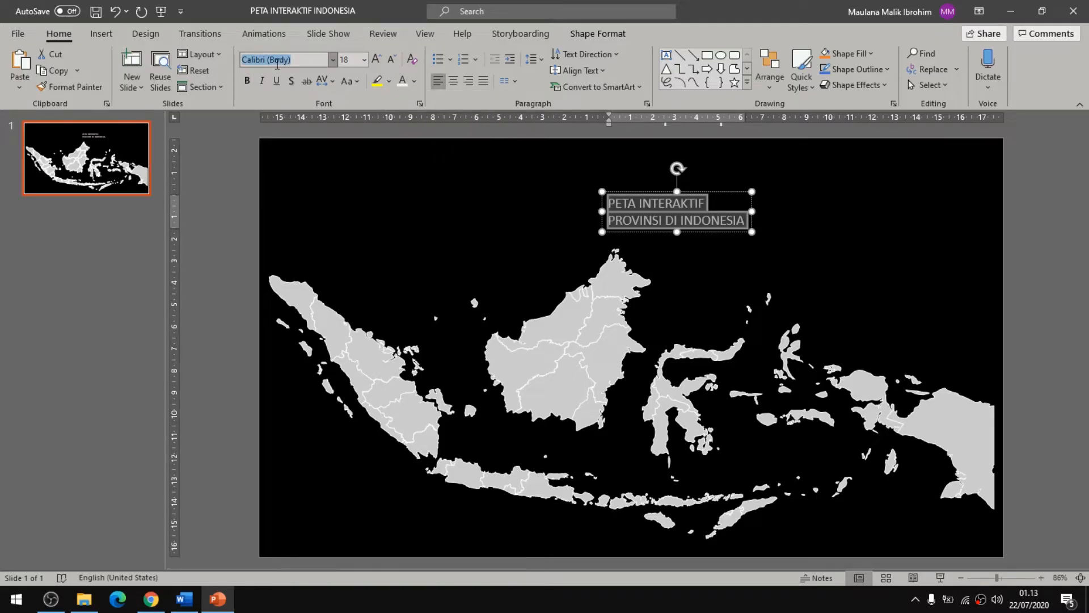
pyautogui.write('Century Gothic')
pyautogui.press('Return')
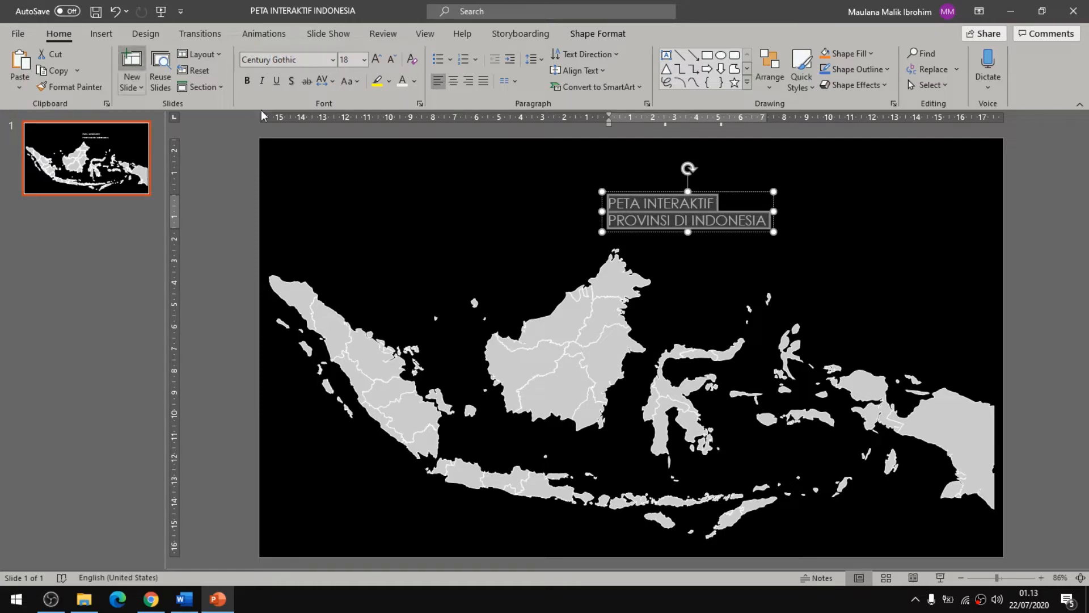
# - Enlarge the title text to 28 pt and centre it in a text box stretched across the full slide width
pyautogui.click(375, 59)
pyautogui.click(376, 59)
pyautogui.moveTo(602, 221); pyautogui.dragTo(259, 221)
pyautogui.click(454, 80)
pyautogui.moveTo(862, 221); pyautogui.dragTo(1002, 223)
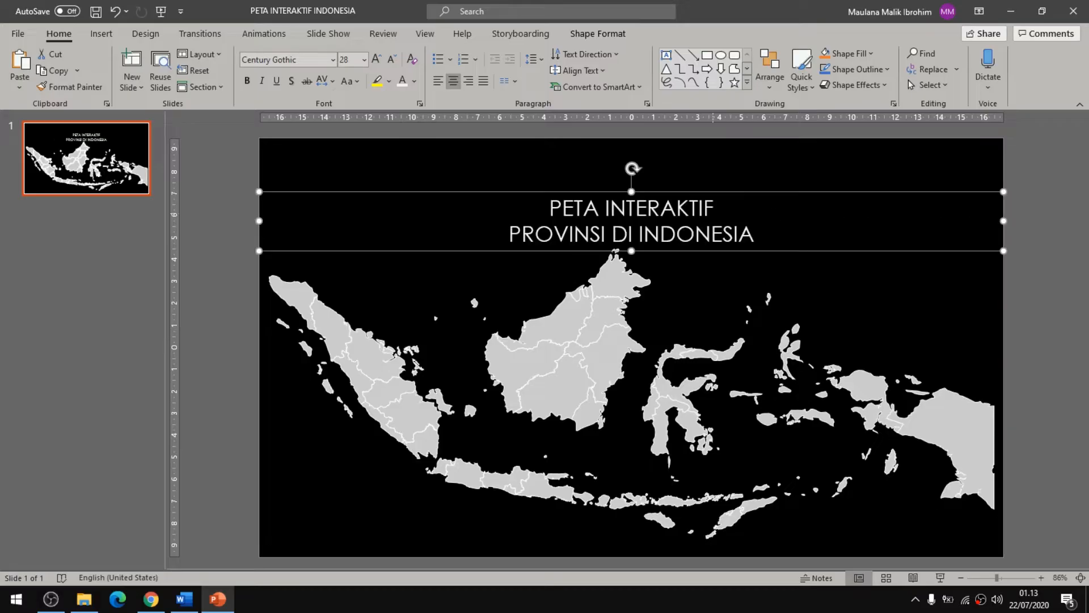
# - Move the title up near the slide's upper edge and format its text as 36 pt bold italic
pyautogui.moveTo(729, 244); pyautogui.dragTo(728, 231)
pyautogui.moveTo(729, 214); pyautogui.dragTo(727, 212)
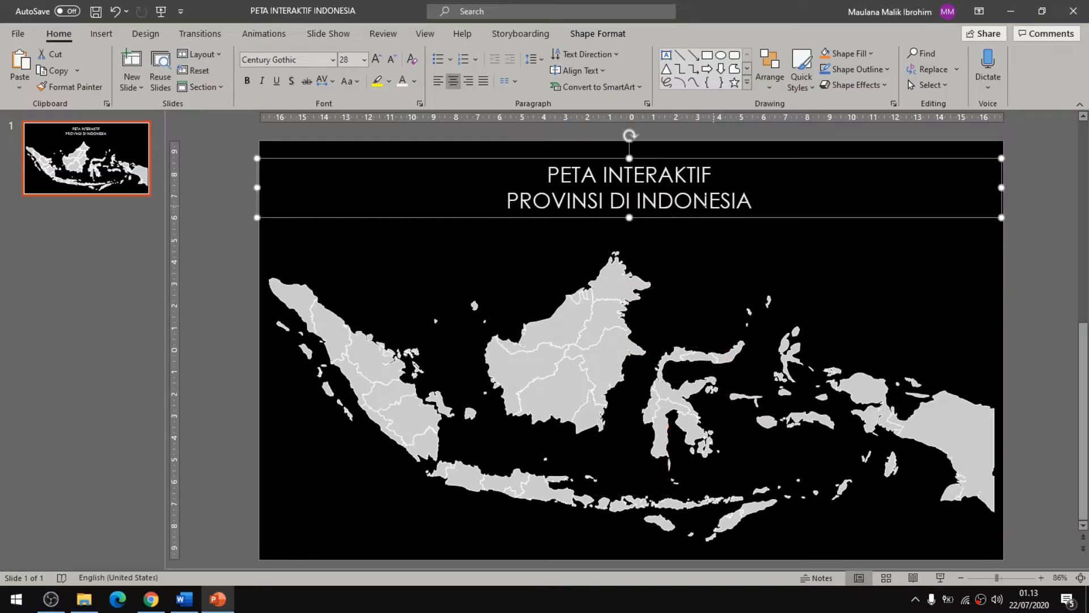
pyautogui.click(704, 201)
pyautogui.hotkey('ctrl', 'a')
pyautogui.click(376, 60)
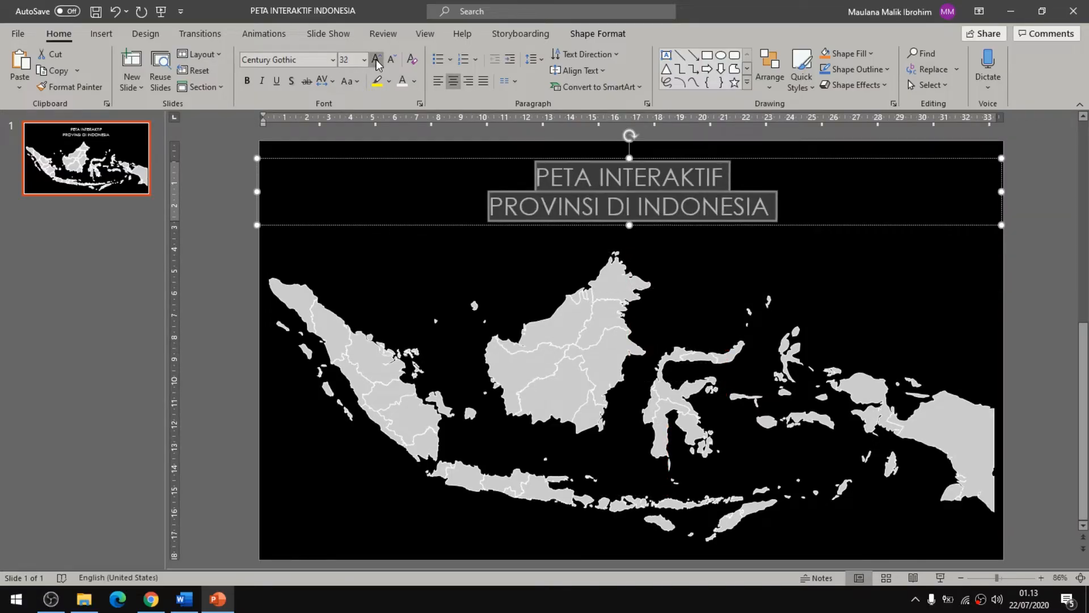
pyautogui.click(376, 59)
pyautogui.click(262, 80)
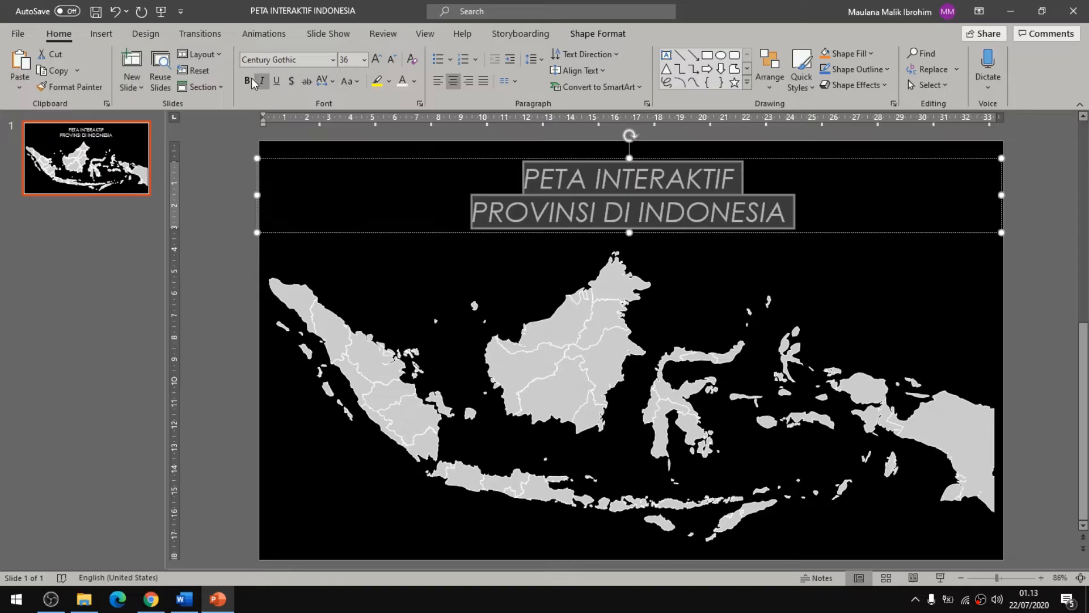
pyautogui.click(248, 80)
pyautogui.moveTo(702, 232); pyautogui.dragTo(703, 221)
pyautogui.click(729, 261)
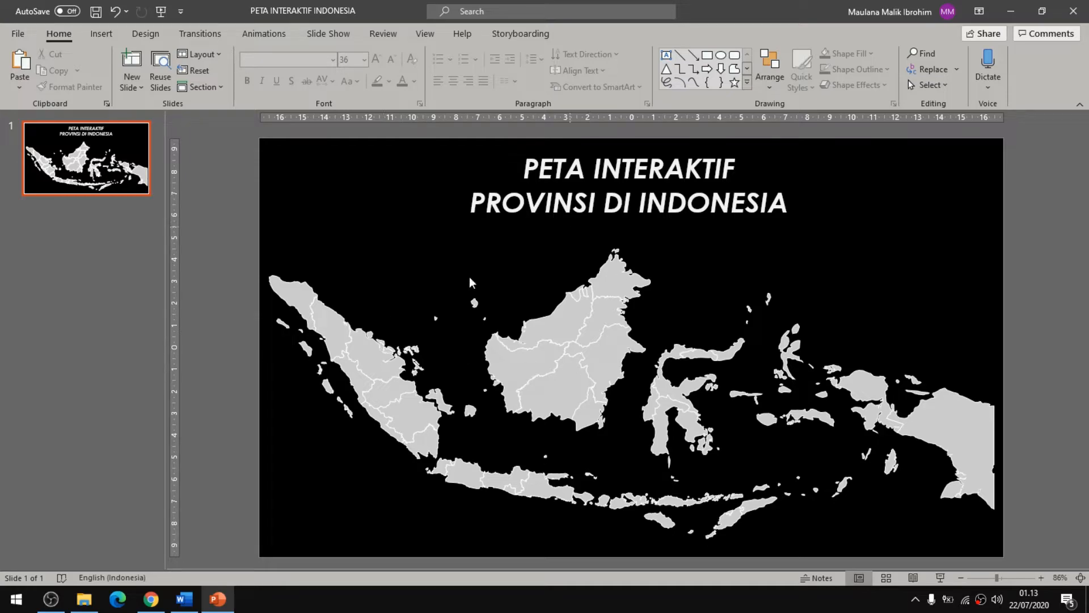
# - Ungroup the Indonesia map into separate province shapes
pyautogui.click(351, 322)
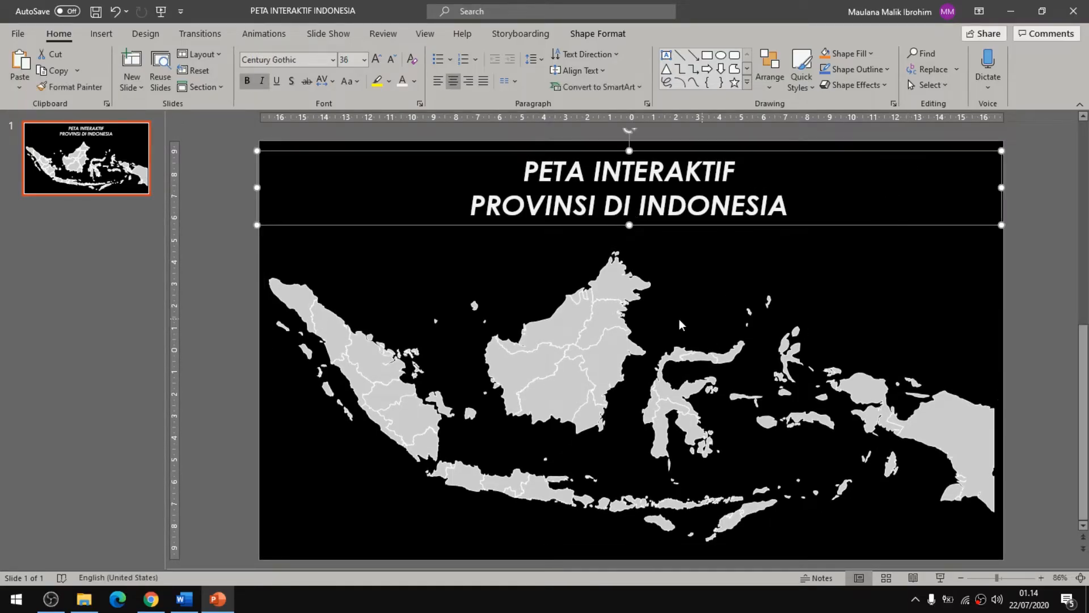
pyautogui.rightClick(607, 349)
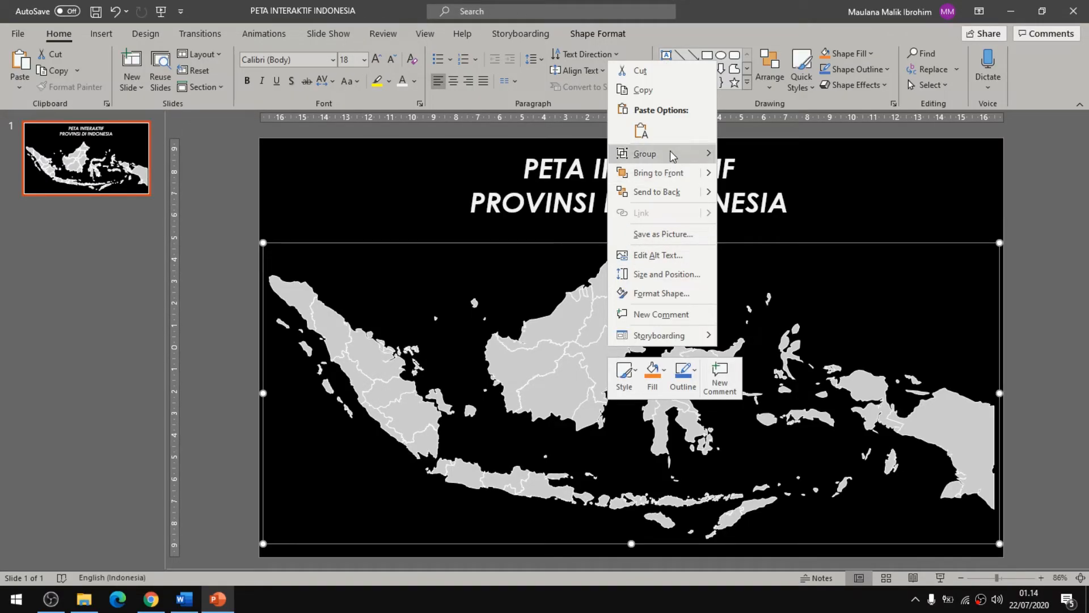
pyautogui.moveTo(672, 156)
pyautogui.click(759, 195)
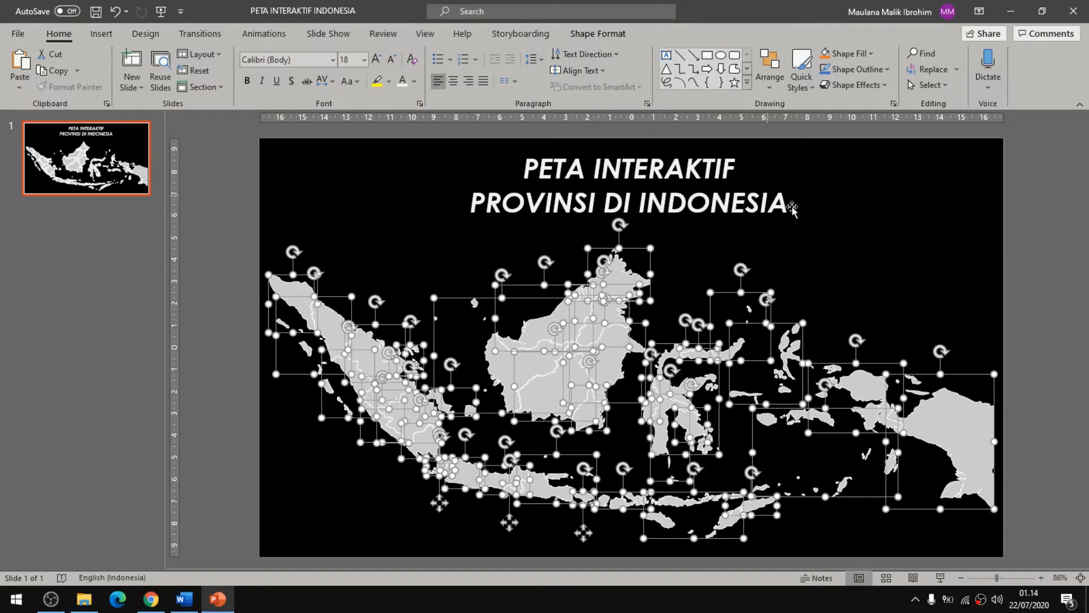
pyautogui.click(904, 215)
# - Select individual regions from Sumatra to Papua to check whether each province is a separate shape
pyautogui.click(362, 287)
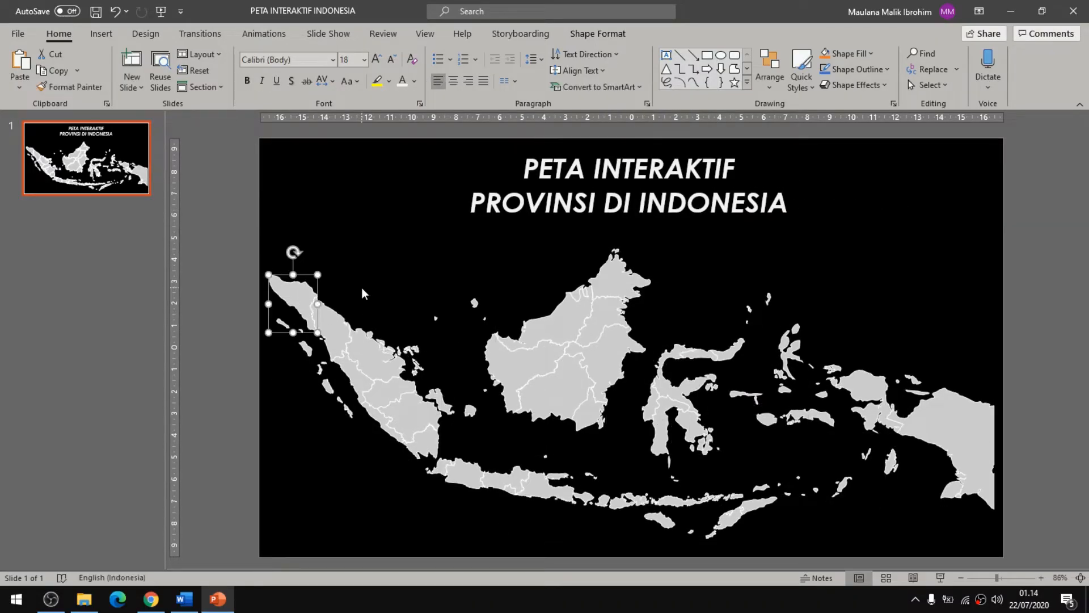
pyautogui.click(291, 305)
pyautogui.click(341, 324)
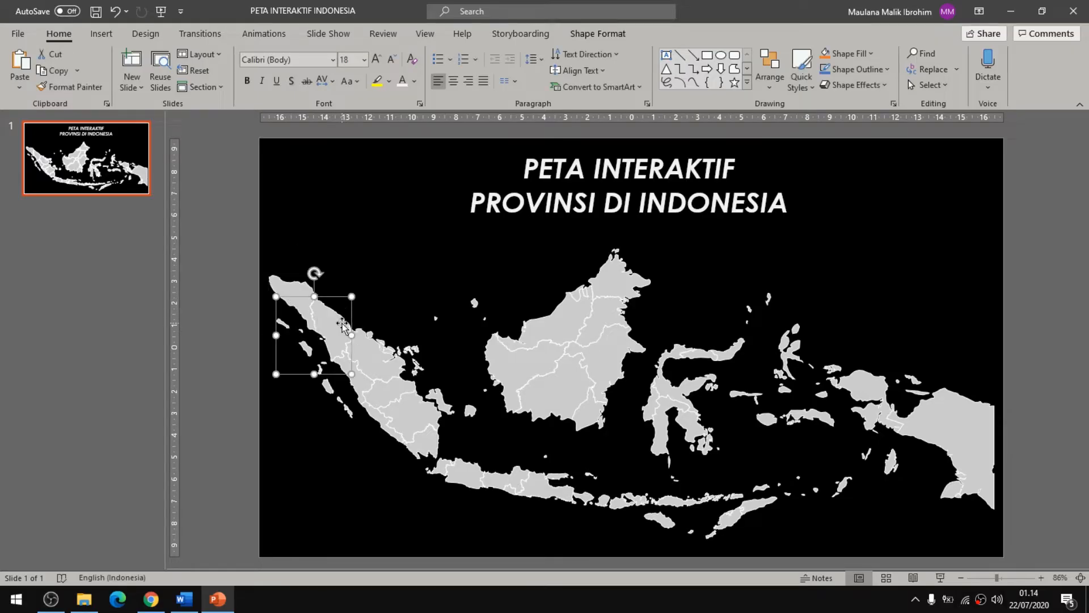
pyautogui.click(373, 353)
pyautogui.click(391, 400)
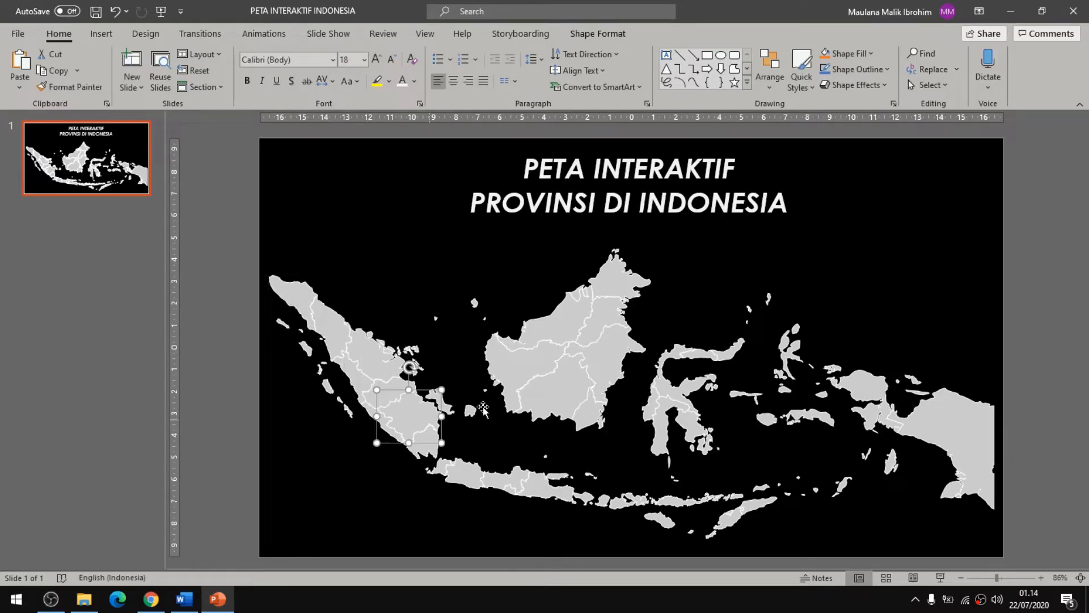
pyautogui.click(510, 346)
pyautogui.click(457, 476)
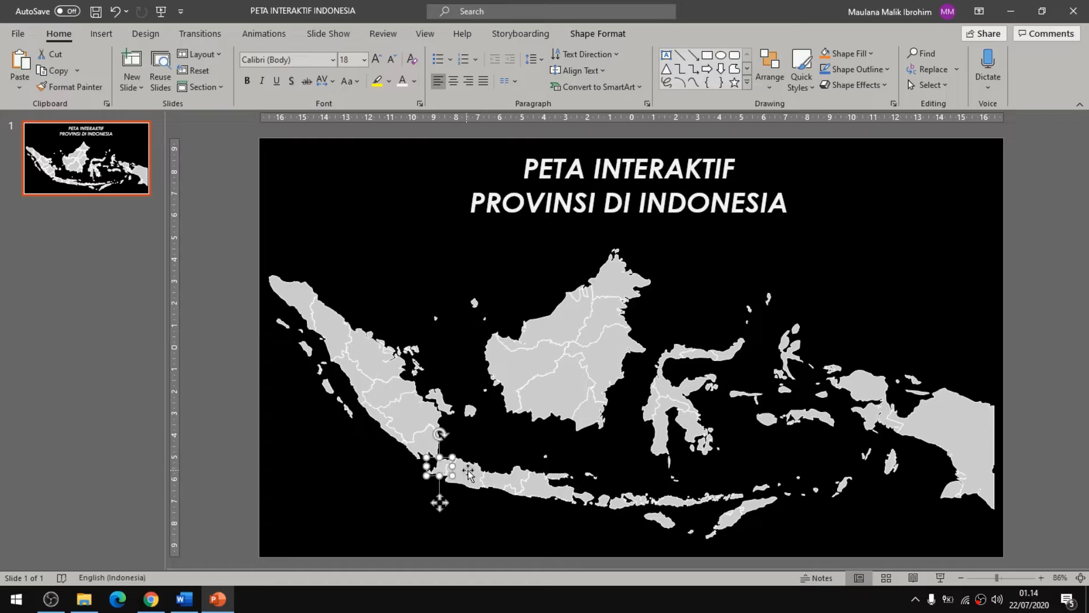
pyautogui.click(500, 291)
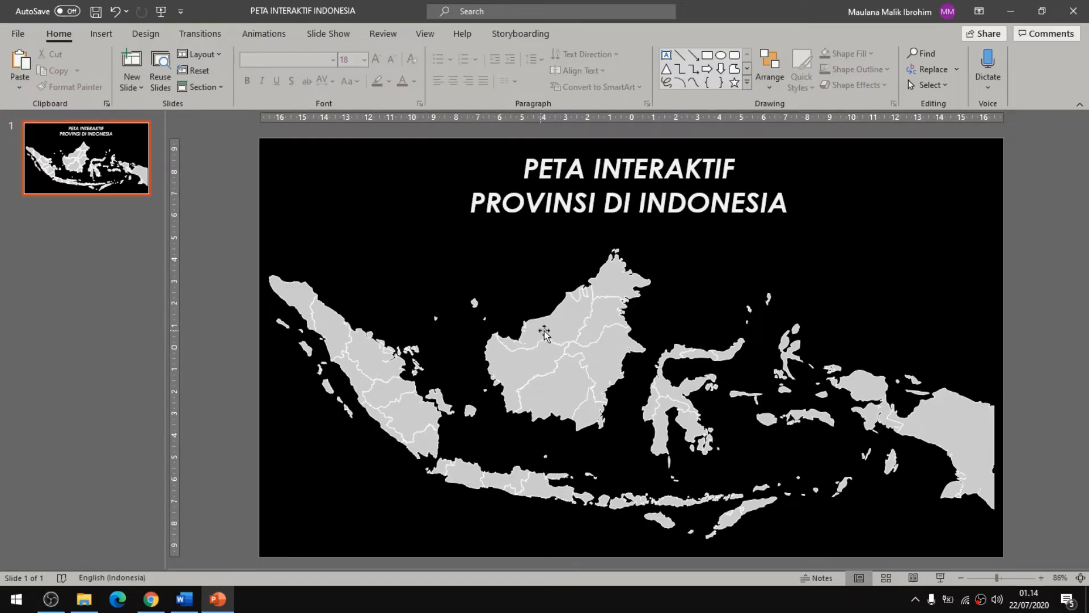
pyautogui.click(528, 363)
pyautogui.click(683, 378)
pyautogui.click(860, 394)
pyautogui.click(967, 434)
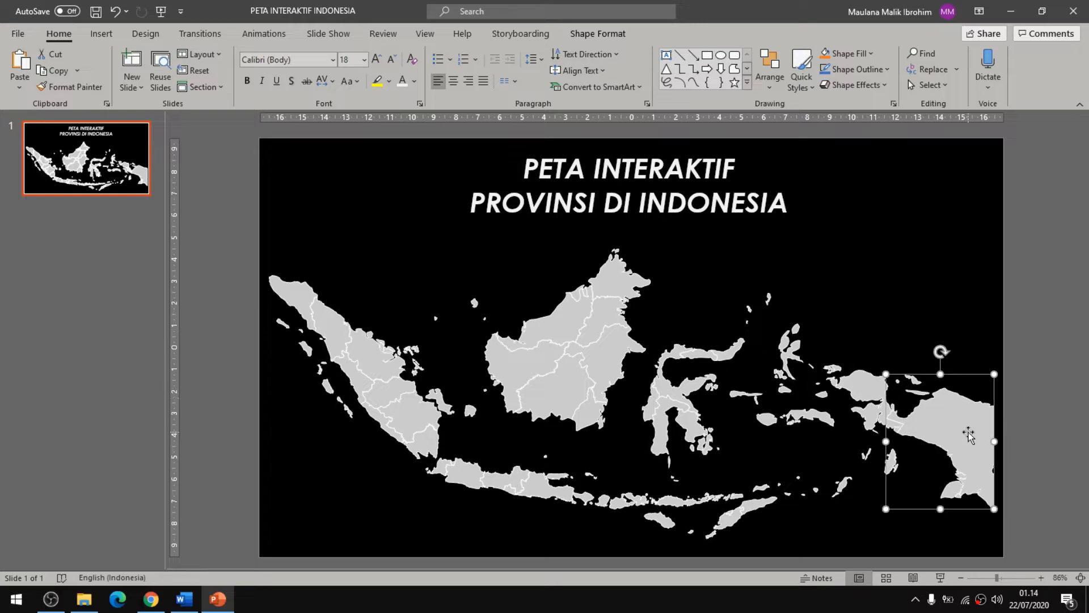
# - Fill the three non-Indonesian shapes along northern Borneo with the lightest off-white shade
pyautogui.click(565, 320)
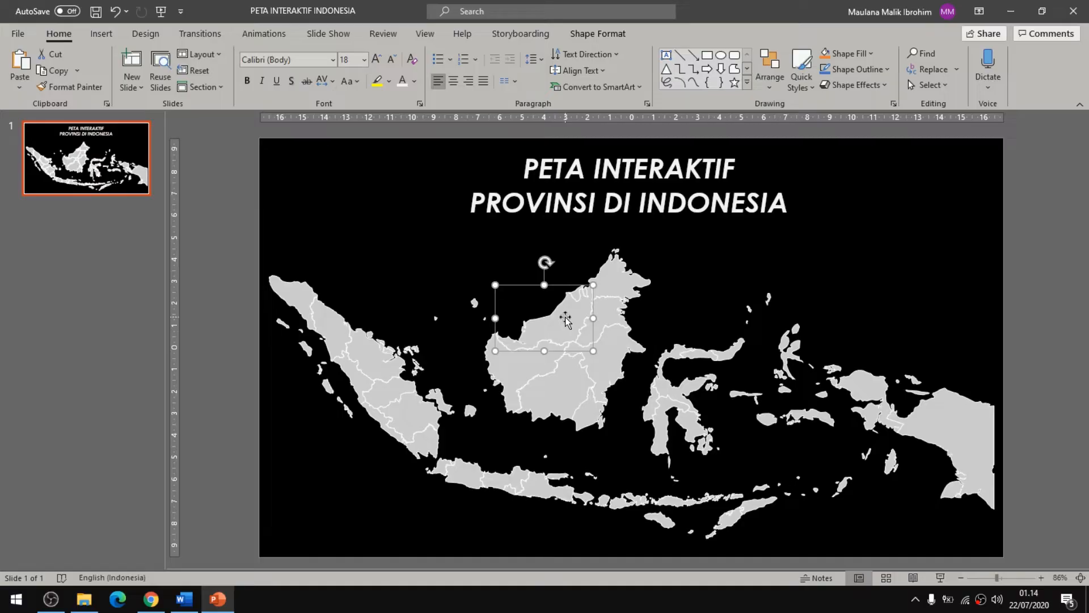
pyautogui.keyDown('shift'); pyautogui.click(584, 292); pyautogui.keyUp('shift')
pyautogui.keyDown('shift'); pyautogui.click(610, 271); pyautogui.keyUp('shift')
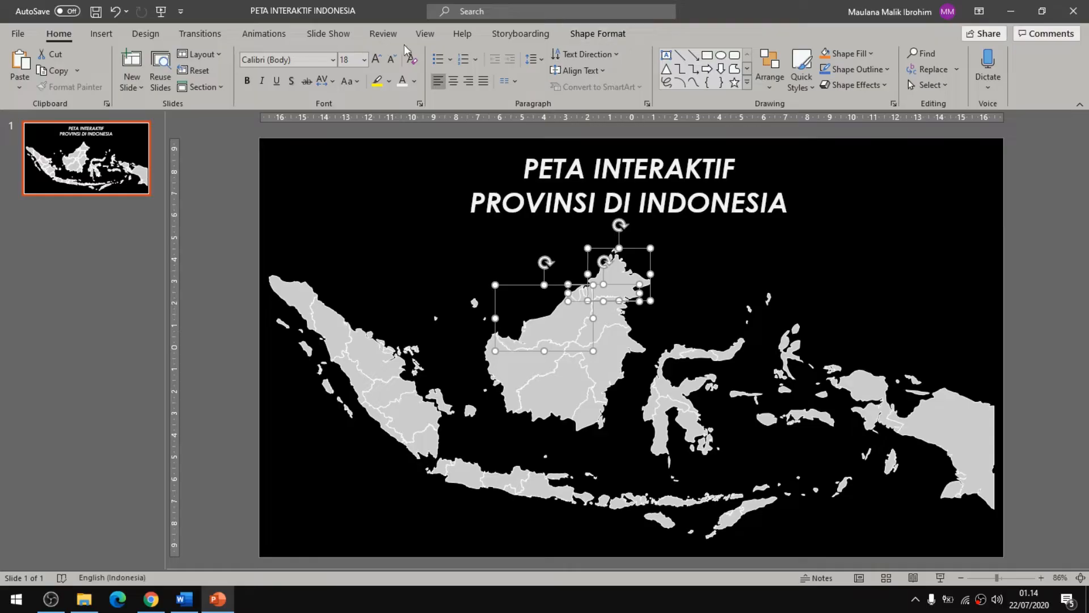
pyautogui.click(602, 35)
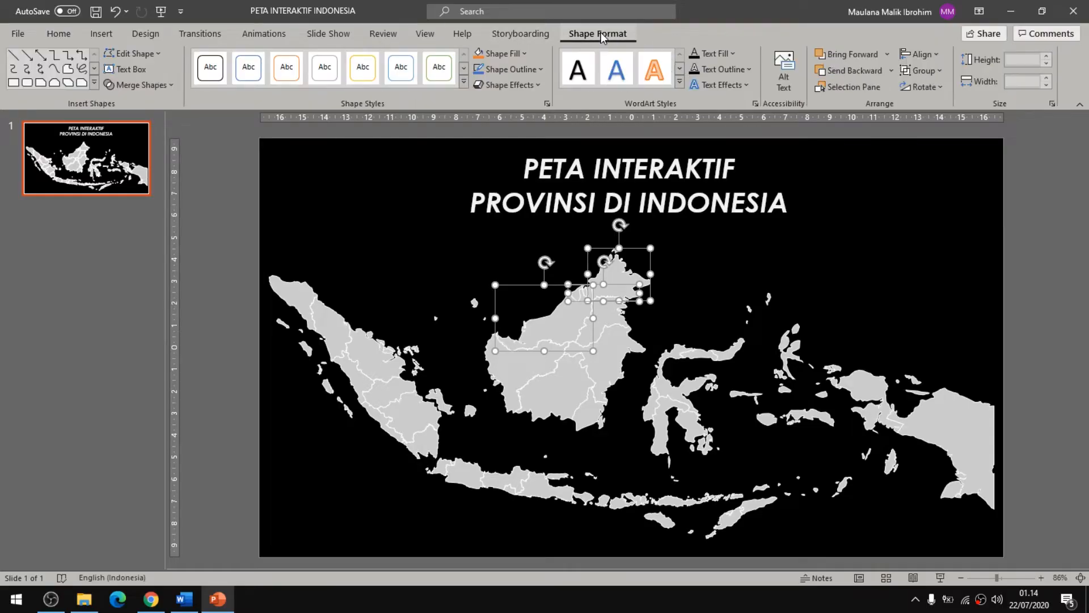
pyautogui.click(517, 53)
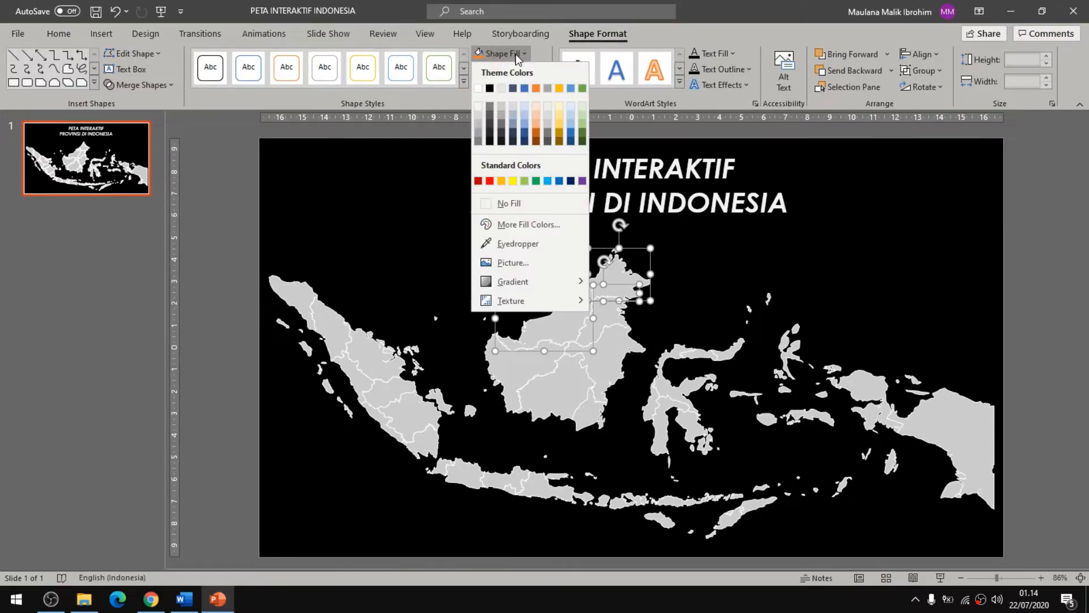
pyautogui.click(477, 108)
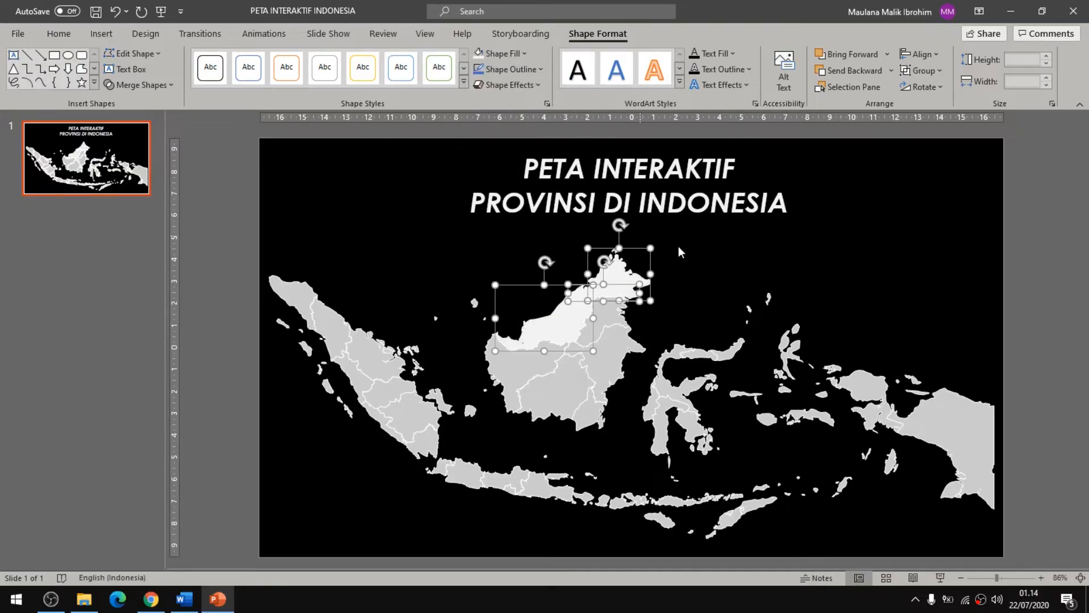
# - Add a blank second slide after the Indonesia map slide
pyautogui.click(720, 261)
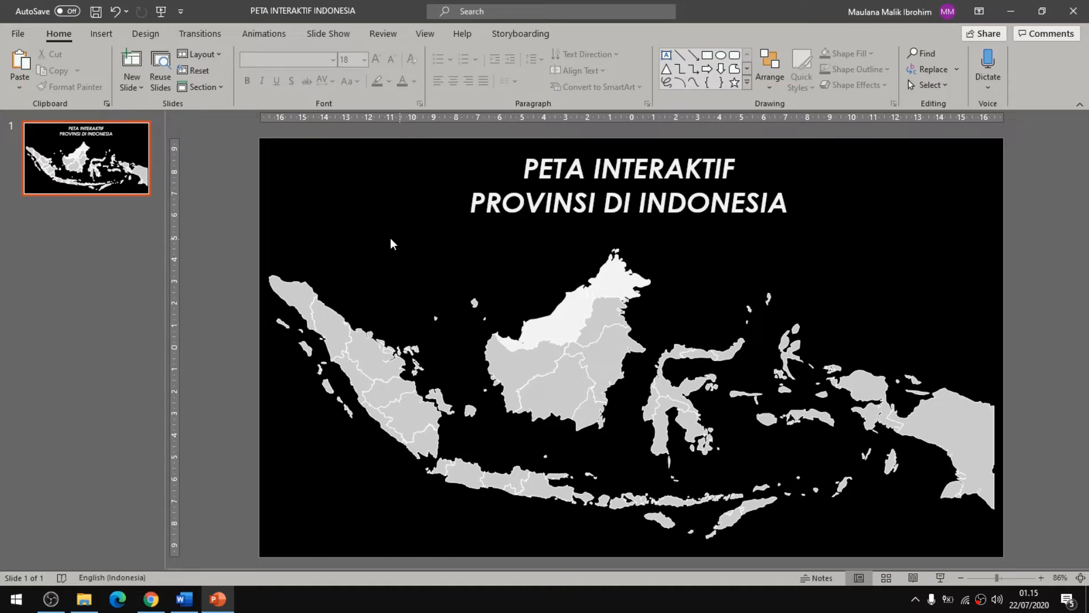
pyautogui.click(109, 155)
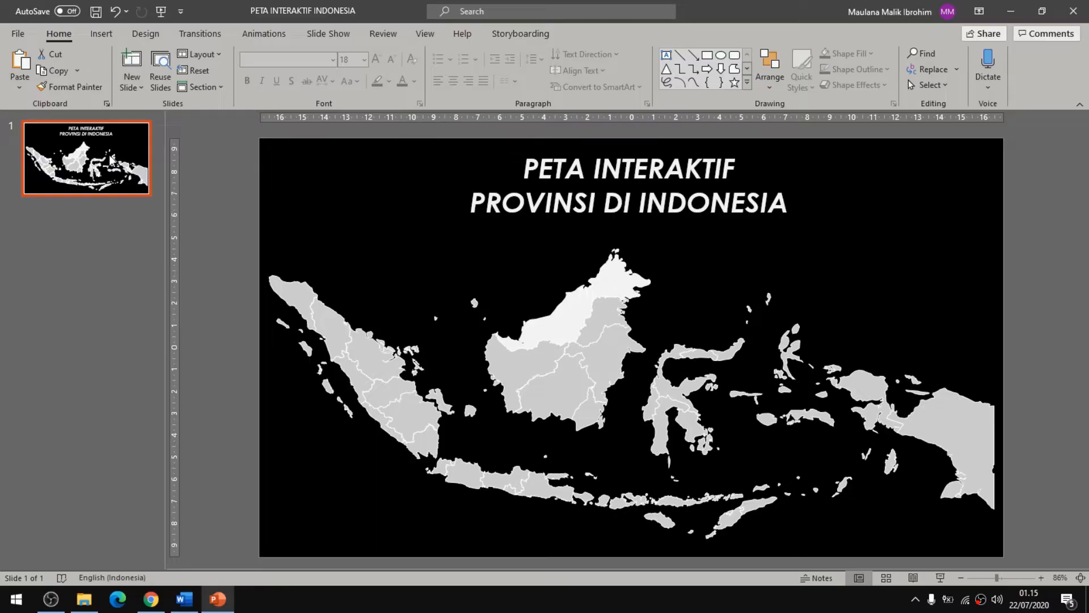
pyautogui.press('Return')
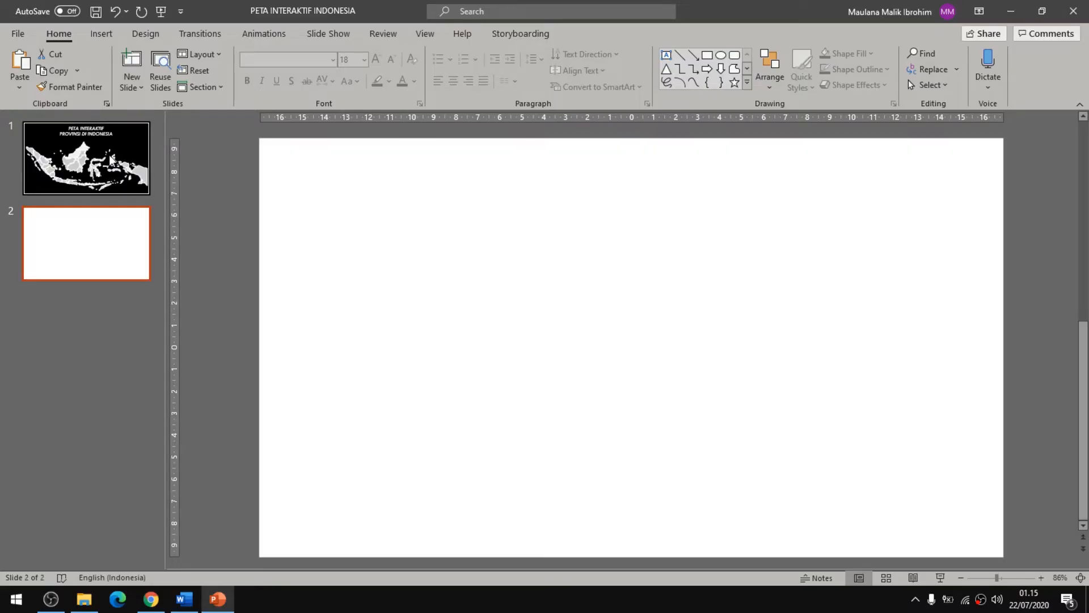
pyautogui.click(109, 155)
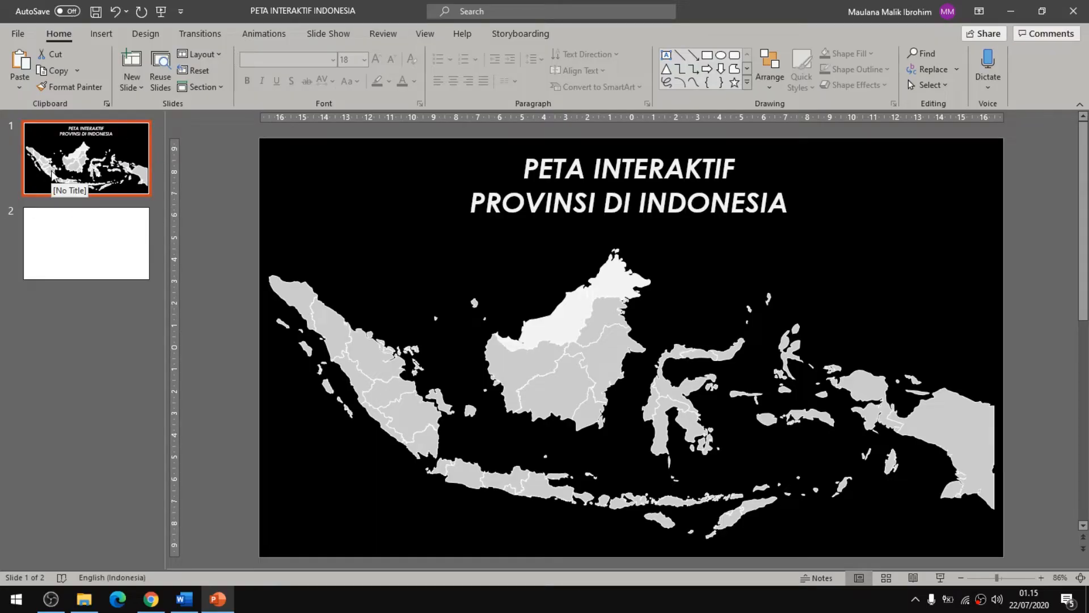
pyautogui.click(136, 259)
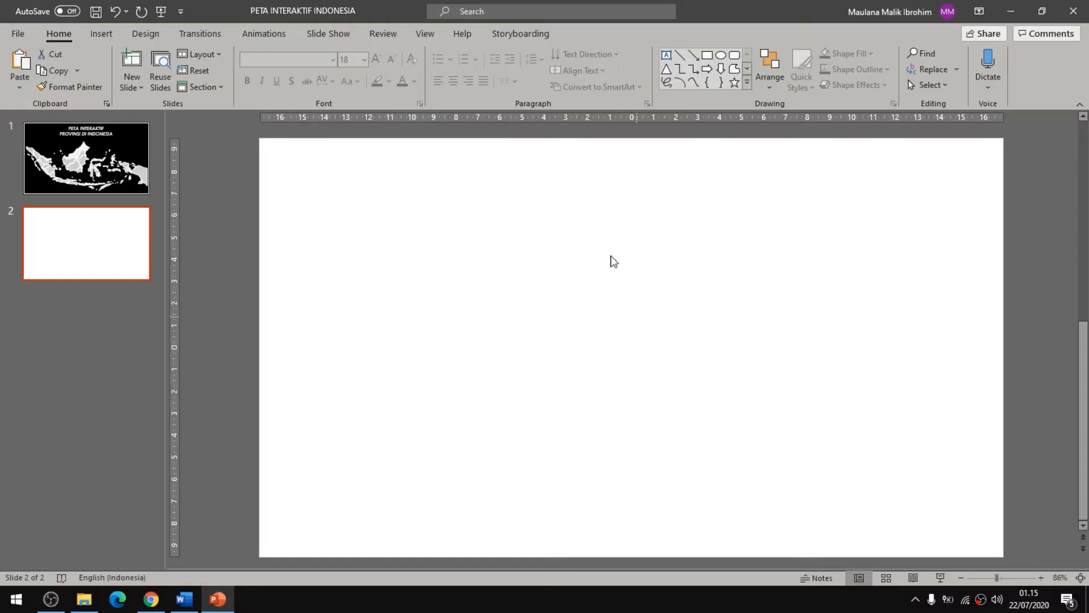
pyautogui.click(120, 172)
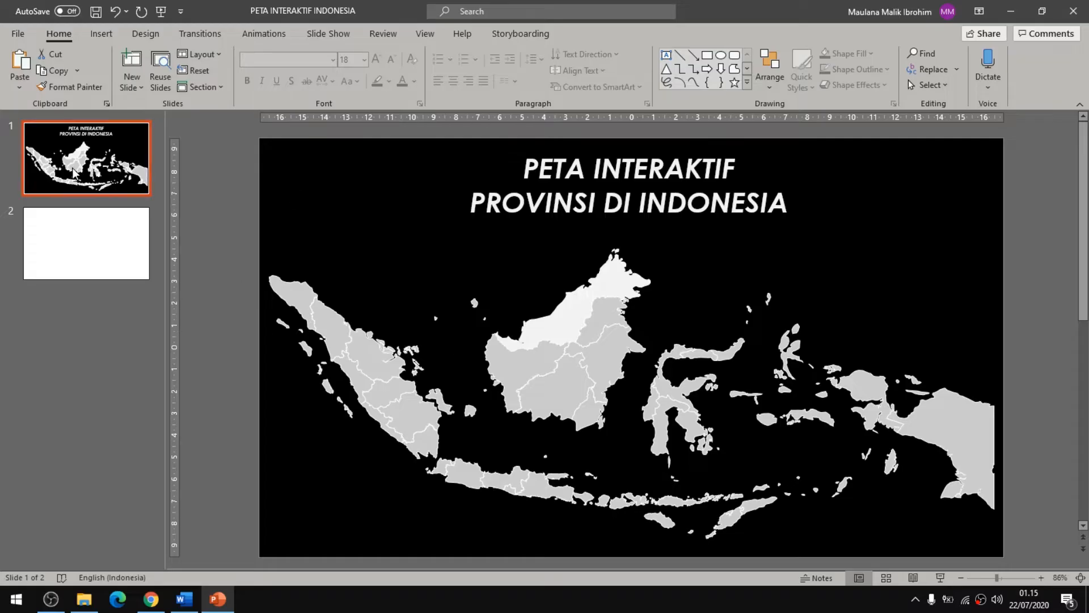
# - Copy the Aceh province shape from the northwestern tip of Sumatra and paste it onto slide 2
pyautogui.click(296, 301)
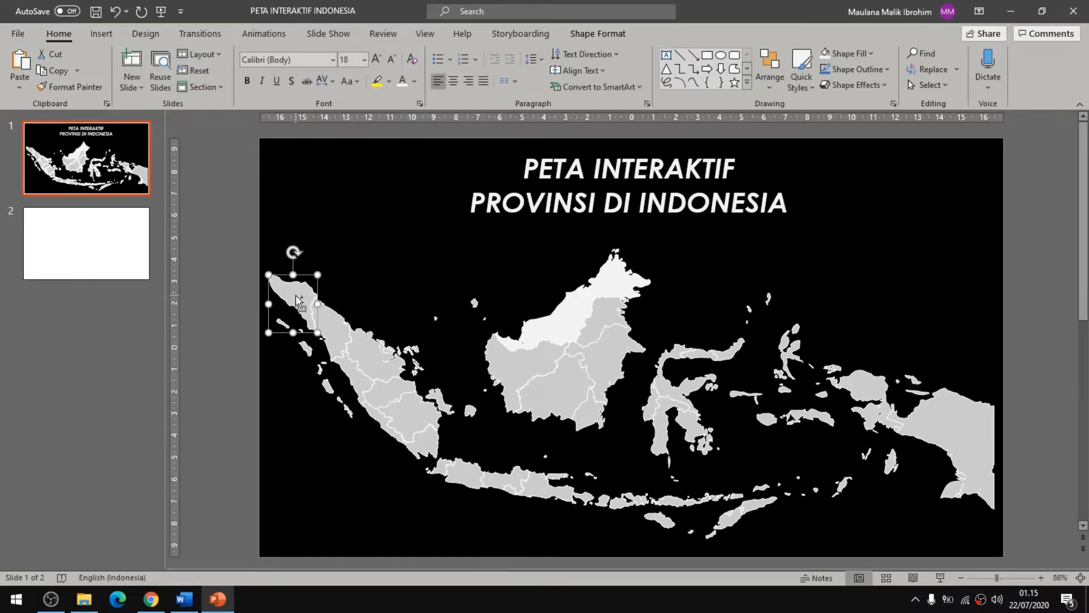
pyautogui.rightClick(304, 300)
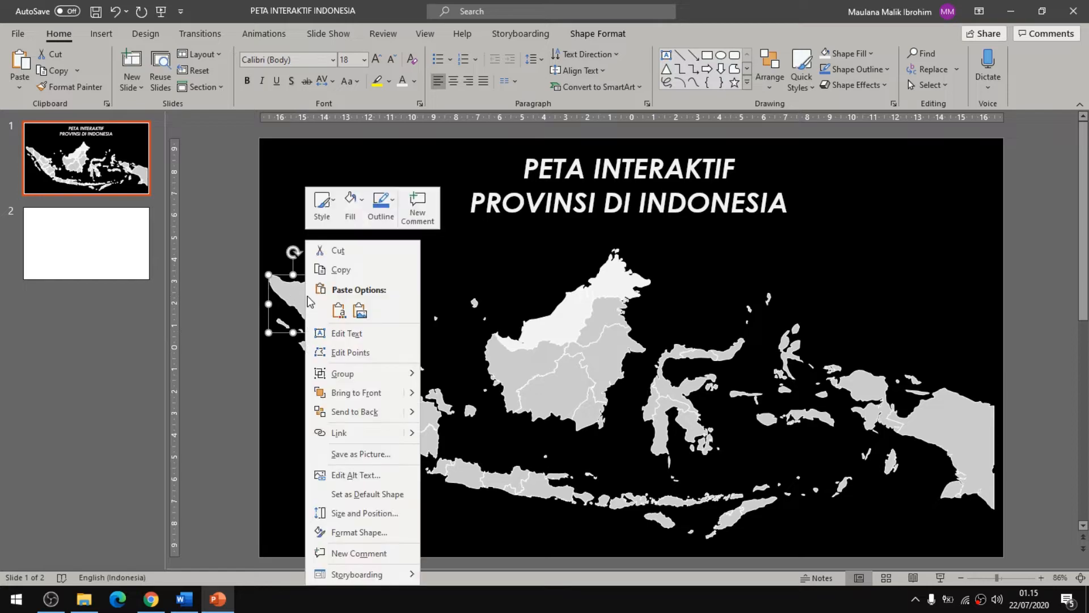
pyautogui.click(338, 270)
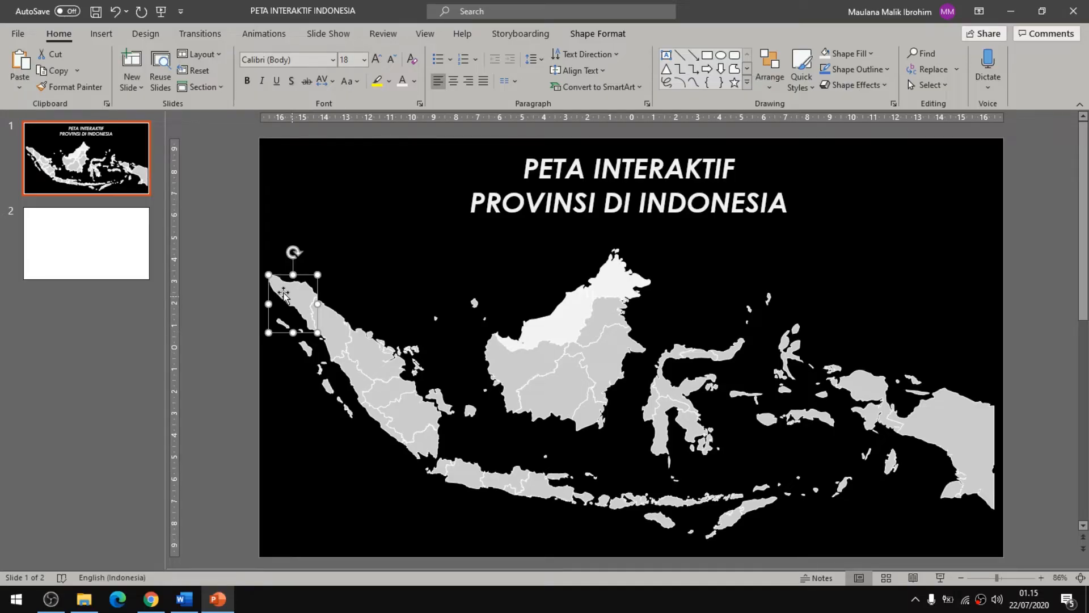
pyautogui.click(120, 252)
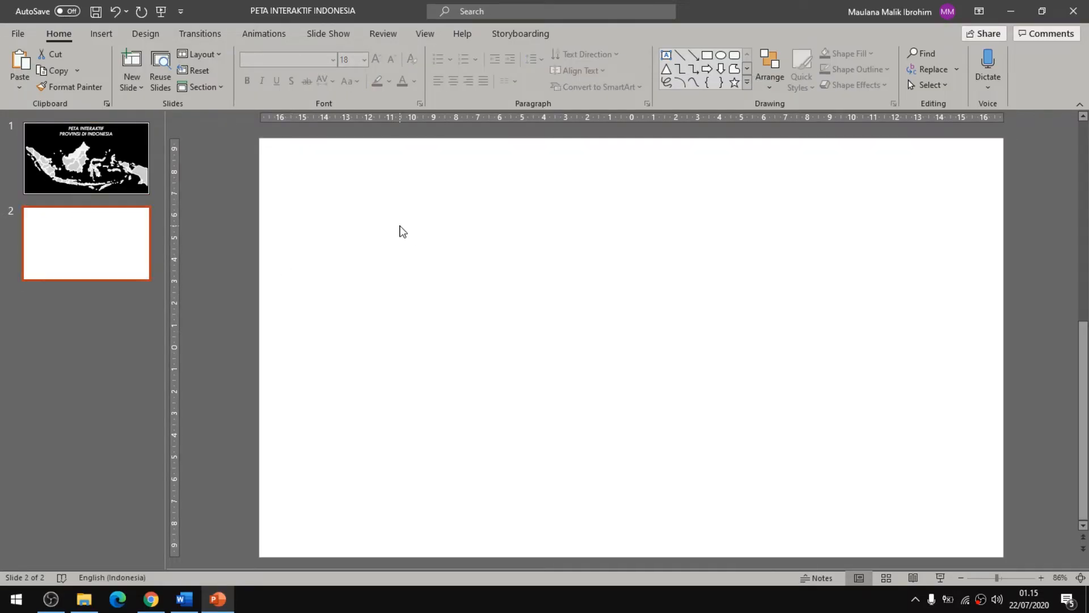
pyautogui.rightClick(400, 226)
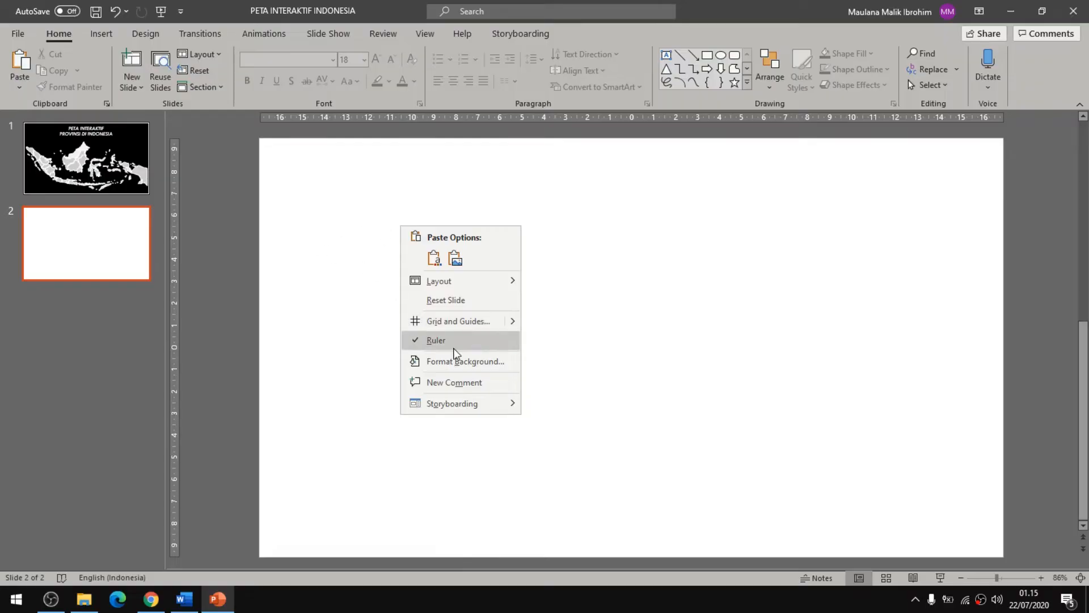
pyautogui.click(435, 259)
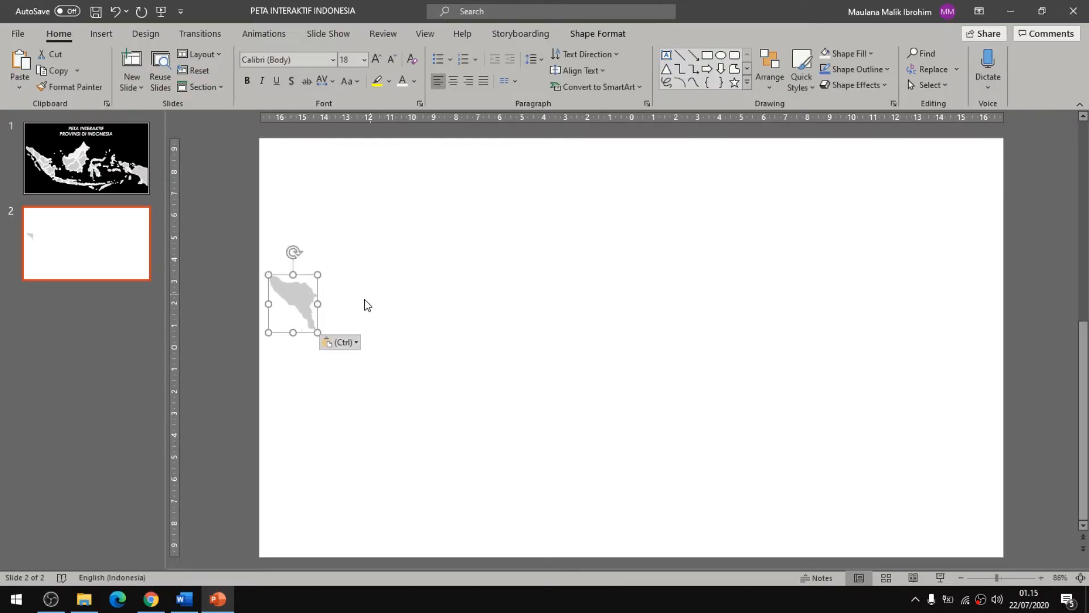
pyautogui.hotkey('ctrl', 'z')
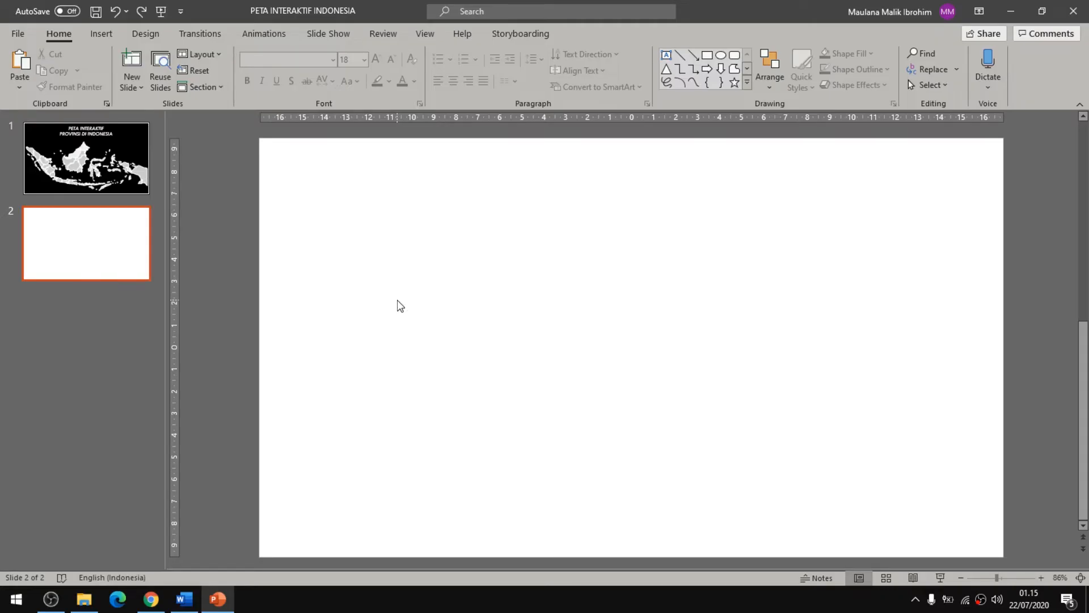
pyautogui.hotkey('ctrl', 'v')
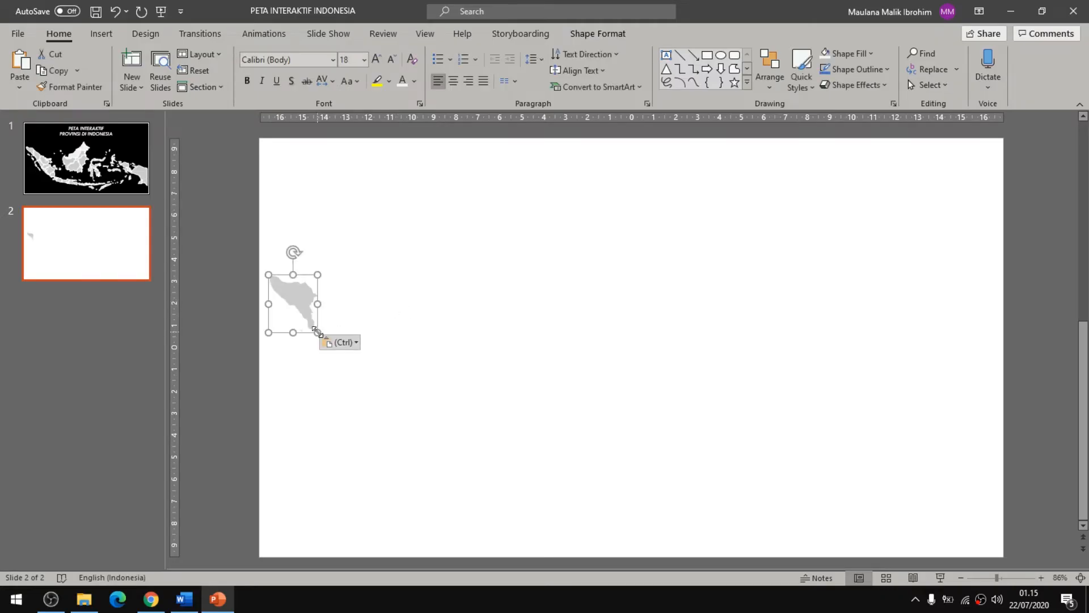
# - Enlarge the pasted Aceh shape to most of the slide's height and position it on the left half of slide 2
pyautogui.moveTo(318, 331); pyautogui.dragTo(470, 513)
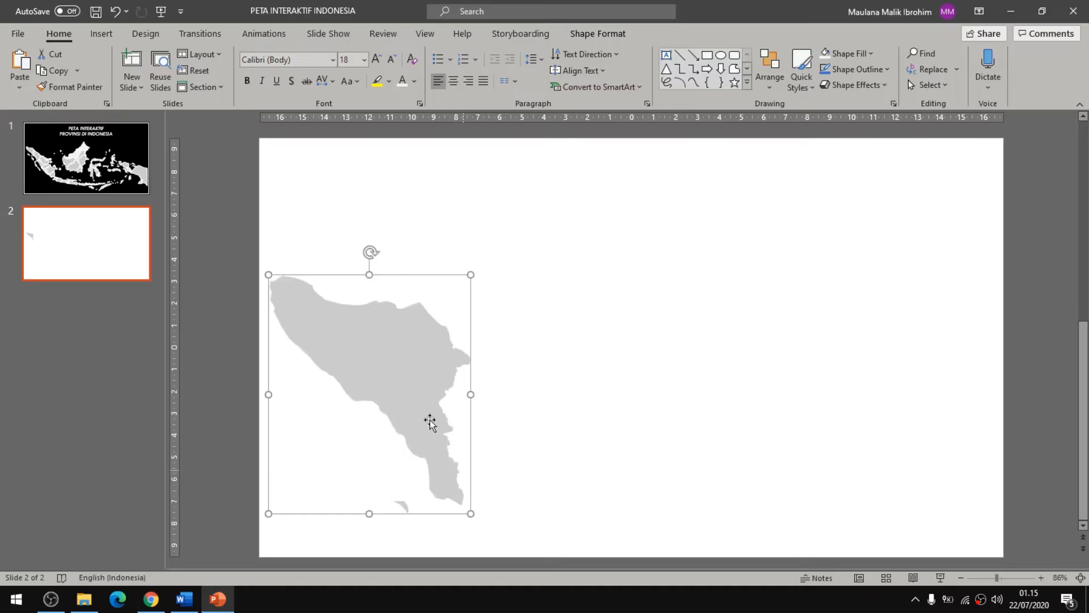
pyautogui.moveTo(471, 275); pyautogui.dragTo(551, 181)
pyautogui.moveTo(552, 515); pyautogui.dragTo(572, 532)
pyautogui.moveTo(573, 180); pyautogui.dragTo(545, 197)
pyautogui.moveTo(464, 290); pyautogui.dragTo(470, 315)
pyautogui.moveTo(566, 203); pyautogui.dragTo(572, 198)
pyautogui.moveTo(437, 308); pyautogui.dragTo(451, 311)
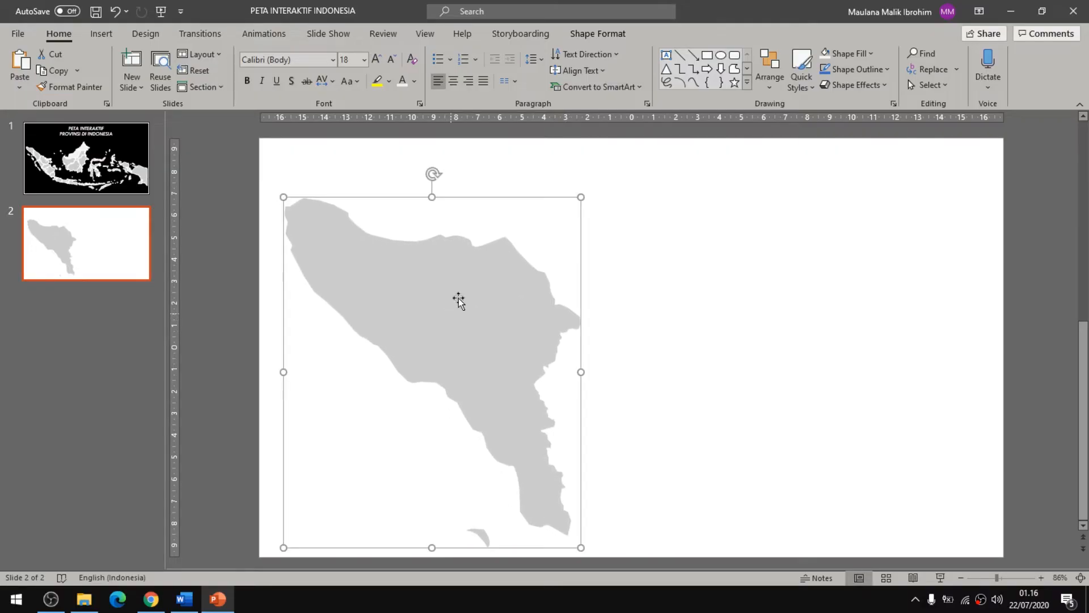
pyautogui.click(616, 187)
# - Add a text box reading "PROVINSI ACEH" in the upper right area of slide 2
pyautogui.click(102, 34)
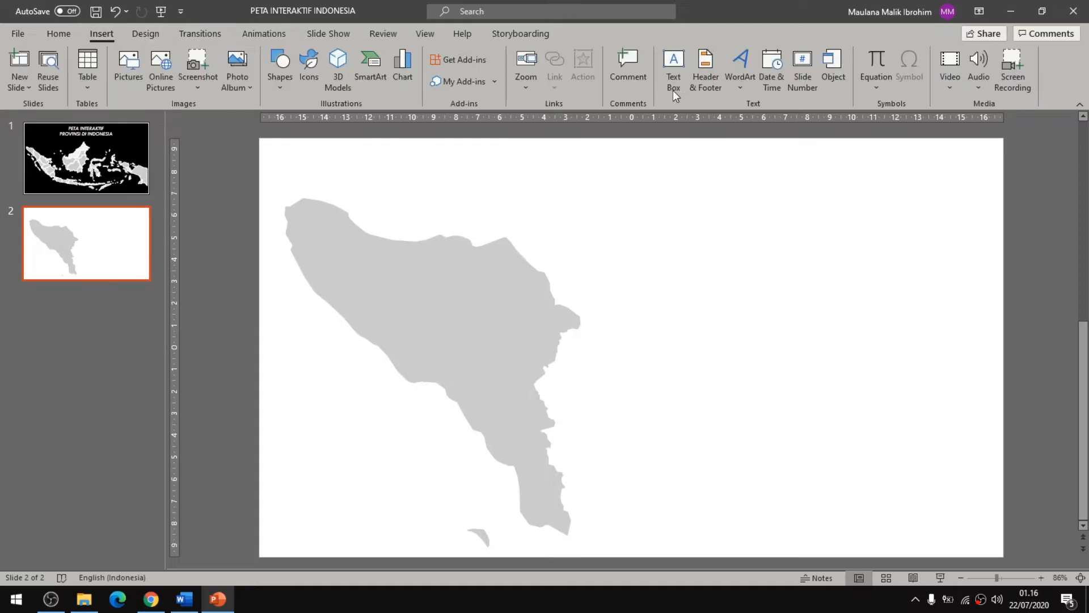
pyautogui.click(674, 65)
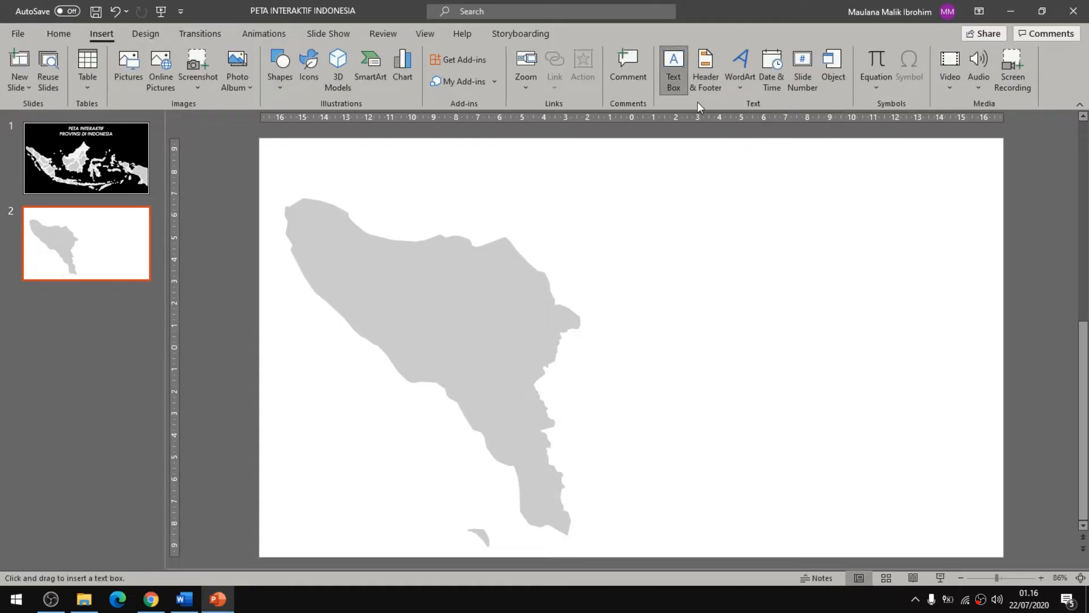
pyautogui.click(729, 184)
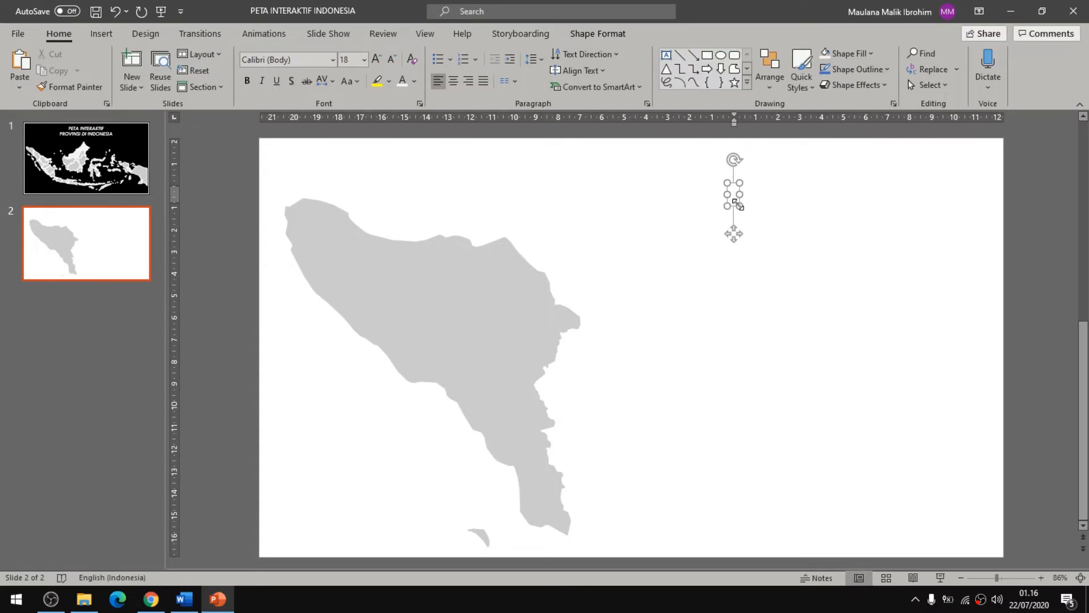
pyautogui.click(103, 34)
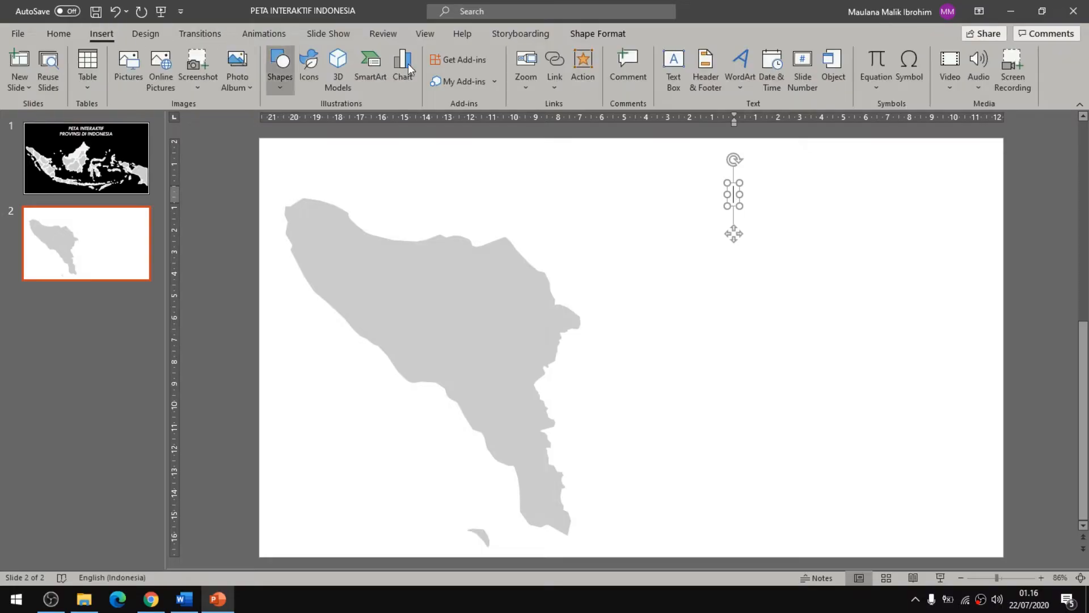
pyautogui.click(734, 200)
pyautogui.click(733, 200)
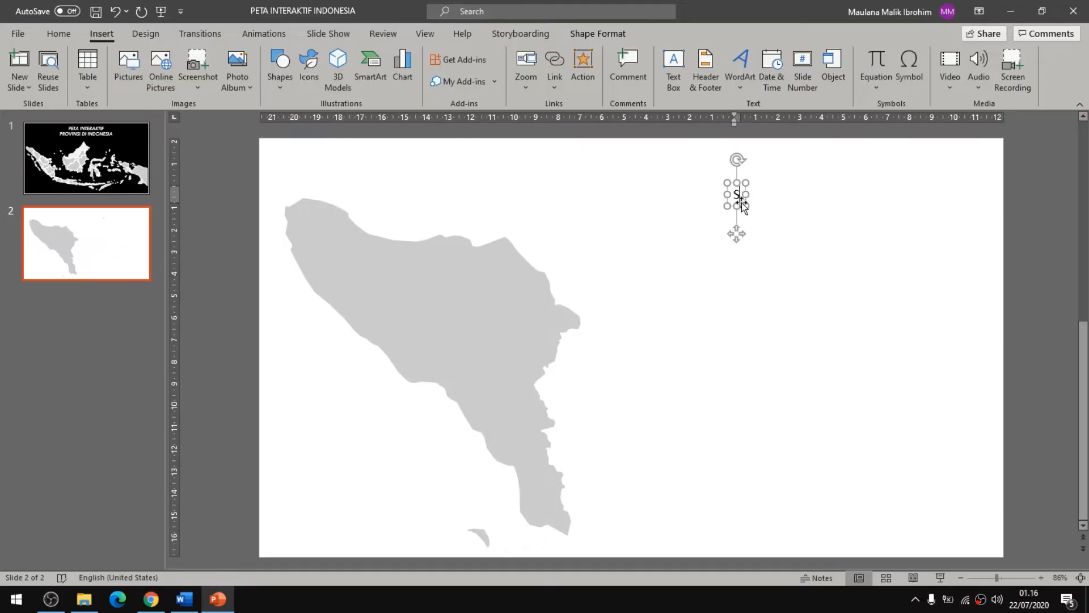
pyautogui.write('PRI')
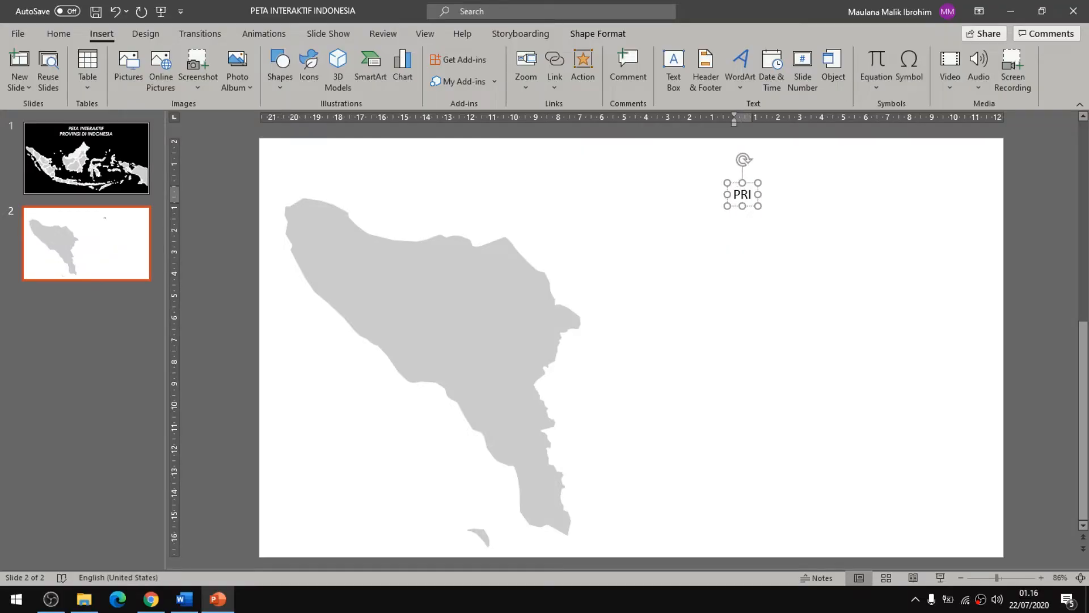
pyautogui.press('BackSpace')
pyautogui.write('O')
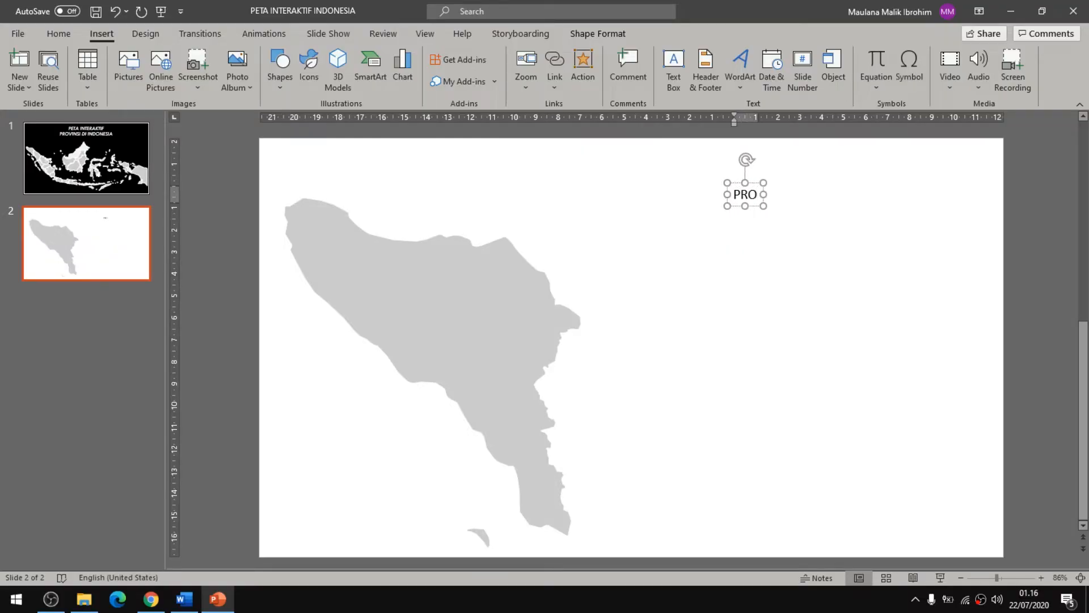
pyautogui.write('VINSI ACEH')
# - Format the "PROVINSI ACEH" text in Century Gothic at 24 pt
pyautogui.hotkey('ctrl', 'a')
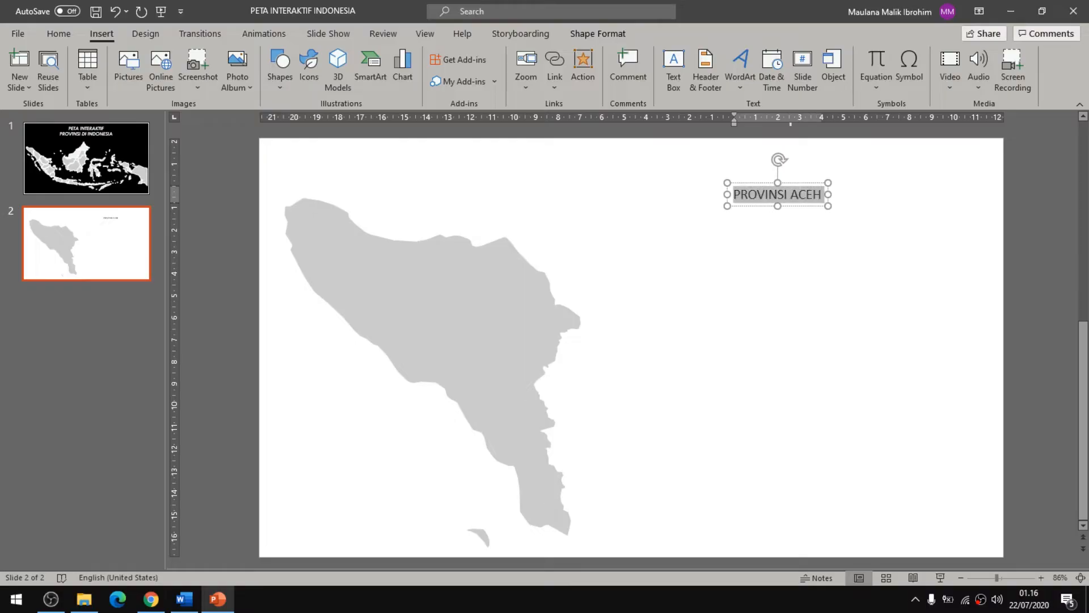
pyautogui.click(60, 35)
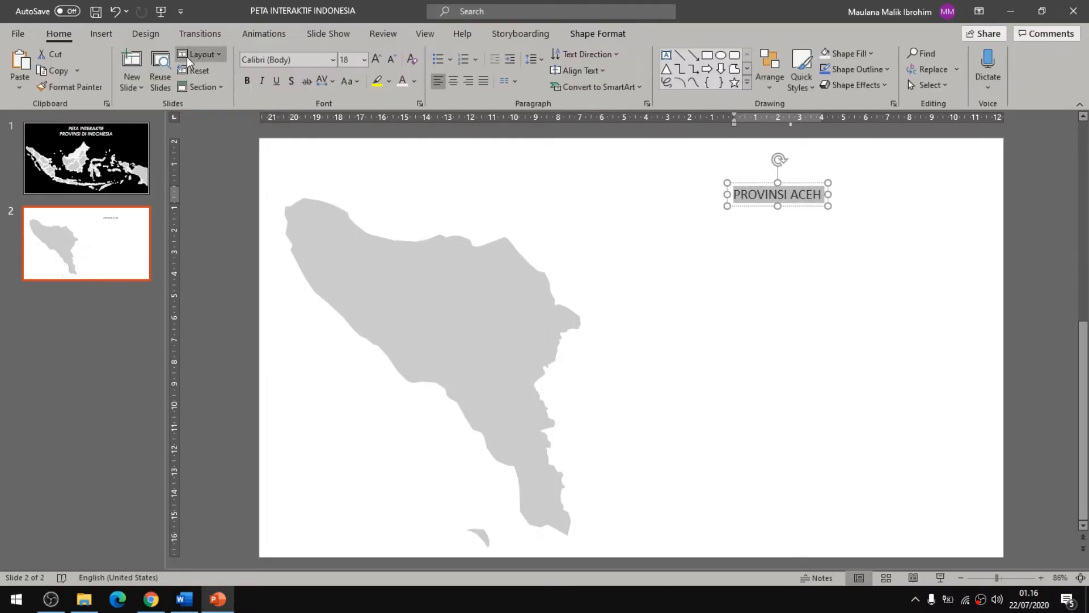
pyautogui.click(277, 60)
pyautogui.write('Century Gothic')
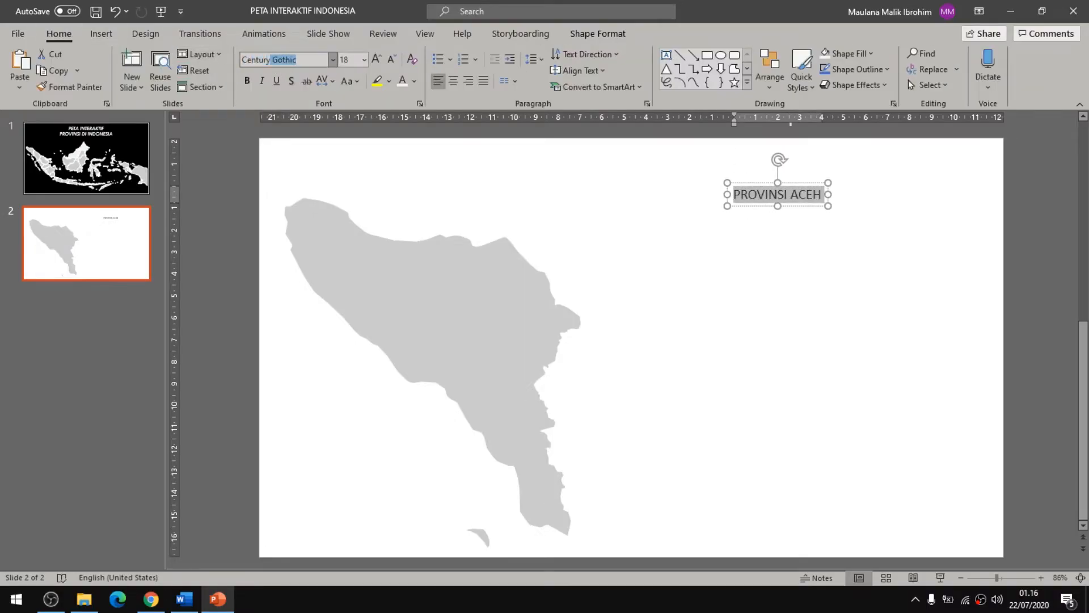
pyautogui.press('Return')
pyautogui.click(377, 60)
pyautogui.click(377, 60)
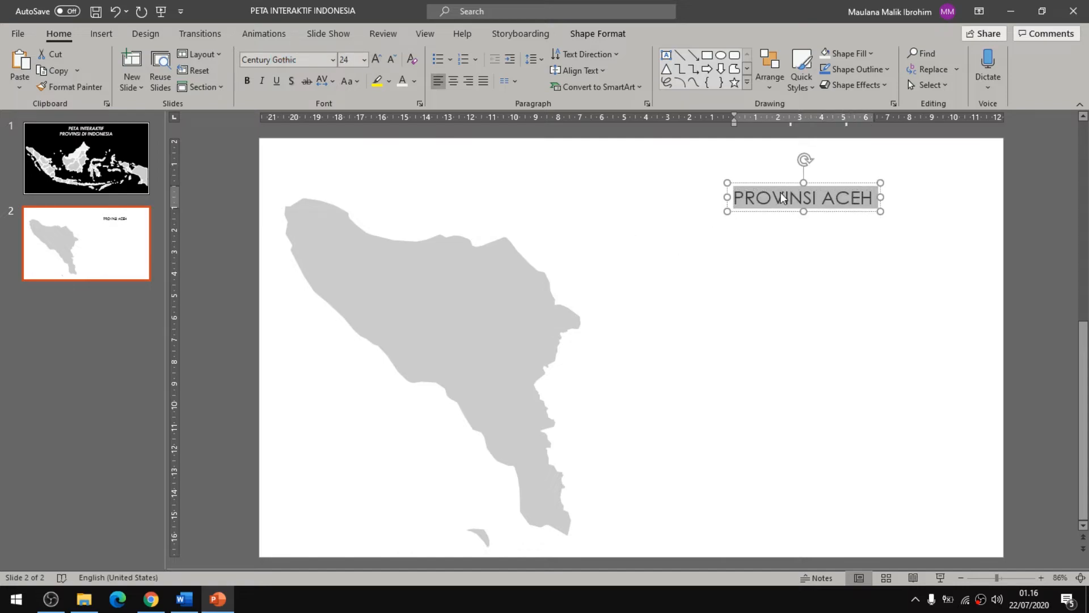
# - Move the "PROVINSI ACEH" box to the slide's upper right corner, widen it to the slide's left edge and right-align its text
pyautogui.moveTo(841, 212); pyautogui.dragTo(977, 165)
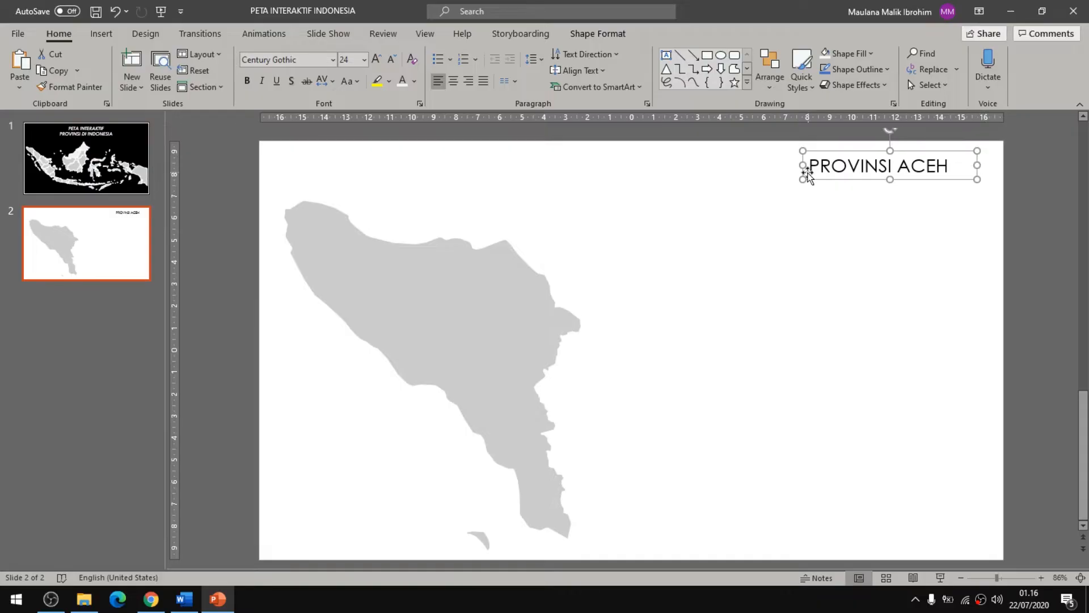
pyautogui.moveTo(802, 165); pyautogui.dragTo(262, 177)
pyautogui.hotkey('ctrl', 'r')
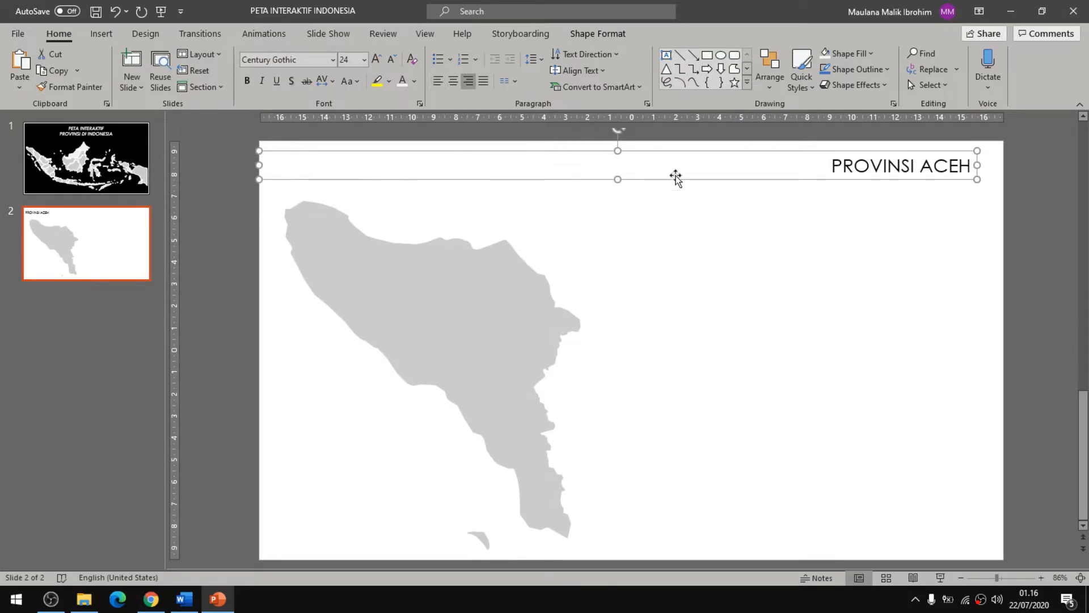
# - Enlarge the "PROVINSI ACEH" title to 54 pt and make it bold italic
pyautogui.click(873, 170)
pyautogui.hotkey('ctrl', 'a')
pyautogui.click(377, 60)
pyautogui.click(377, 60)
pyautogui.click(376, 59)
pyautogui.click(377, 59)
pyautogui.click(377, 60)
pyautogui.click(377, 60)
pyautogui.click(377, 60)
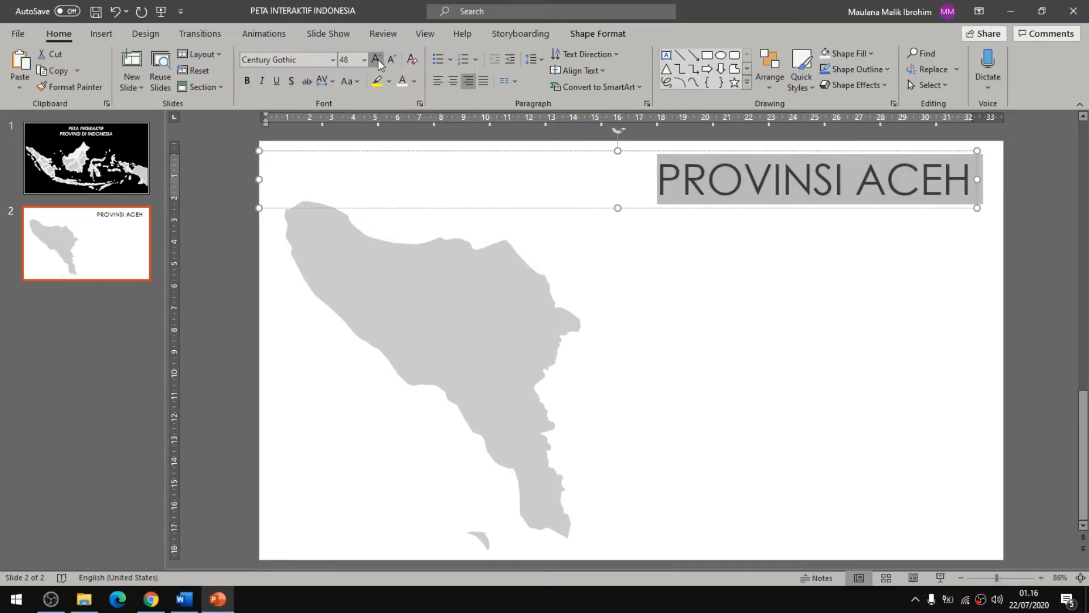
pyautogui.click(261, 85)
pyautogui.hotkey('ctrl', 'b')
pyautogui.click(722, 277)
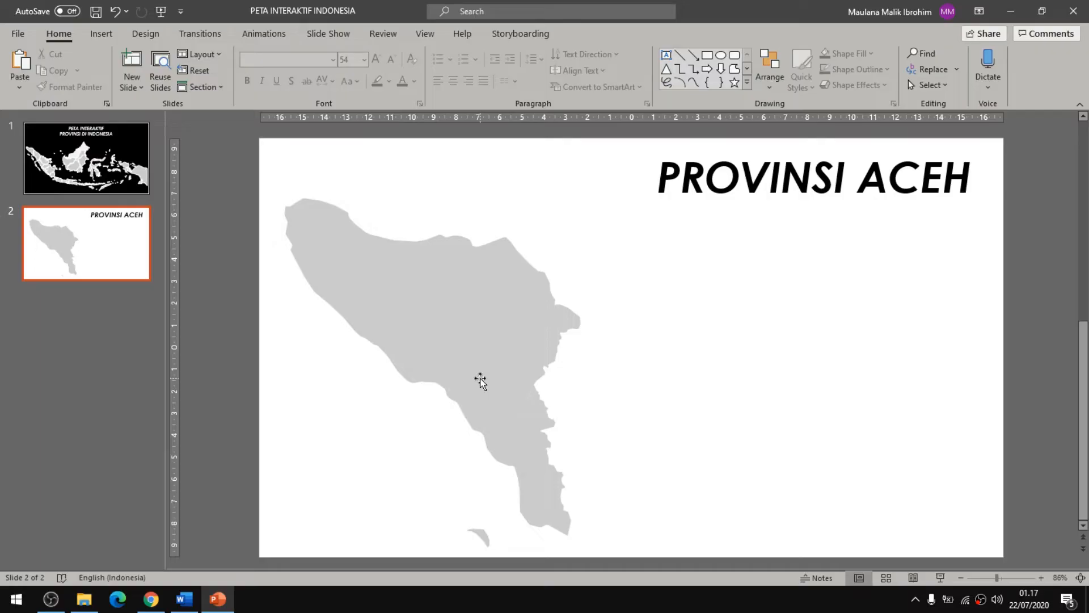
pyautogui.click(102, 33)
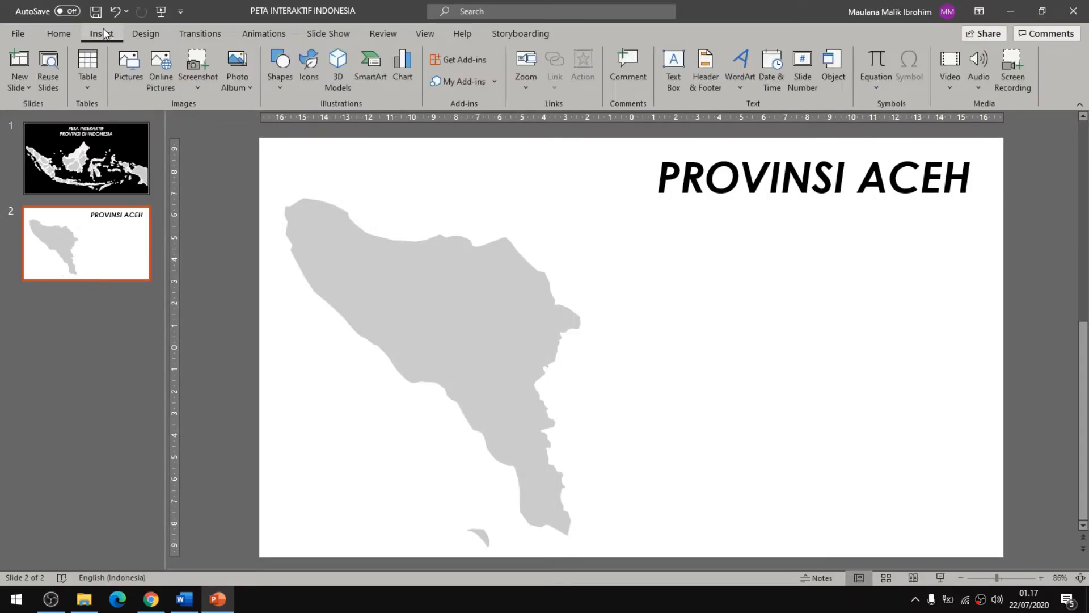
pyautogui.click(130, 61)
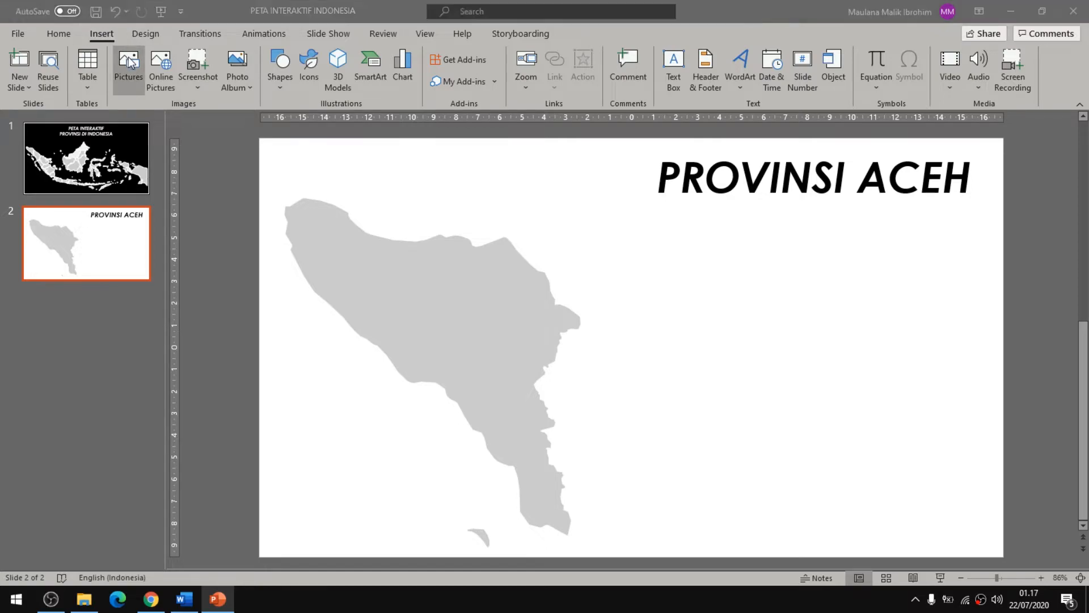
pyautogui.click(301, 33)
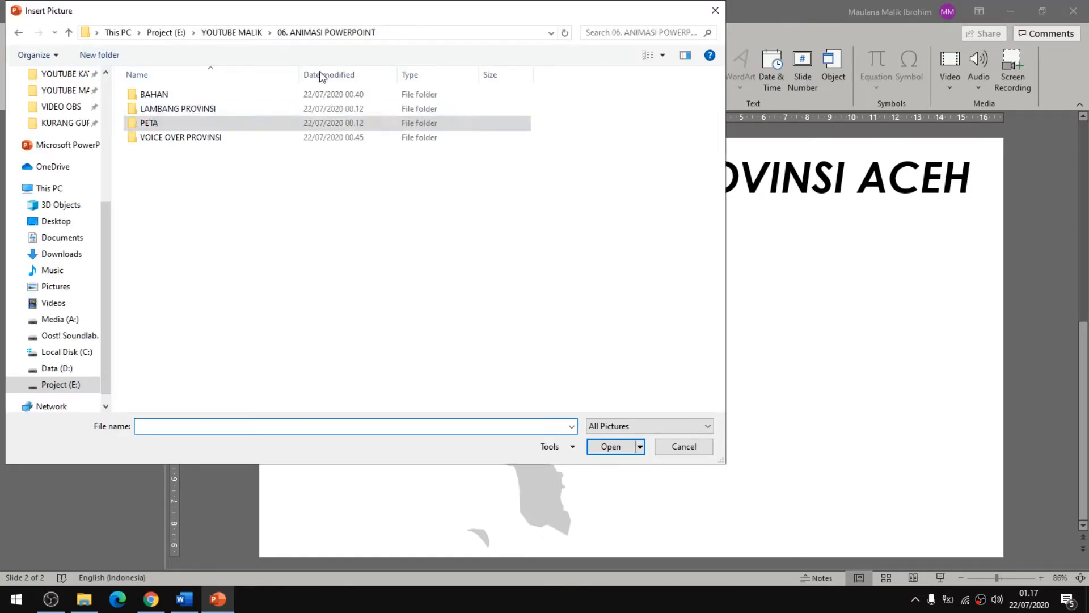
pyautogui.doubleClick(206, 110)
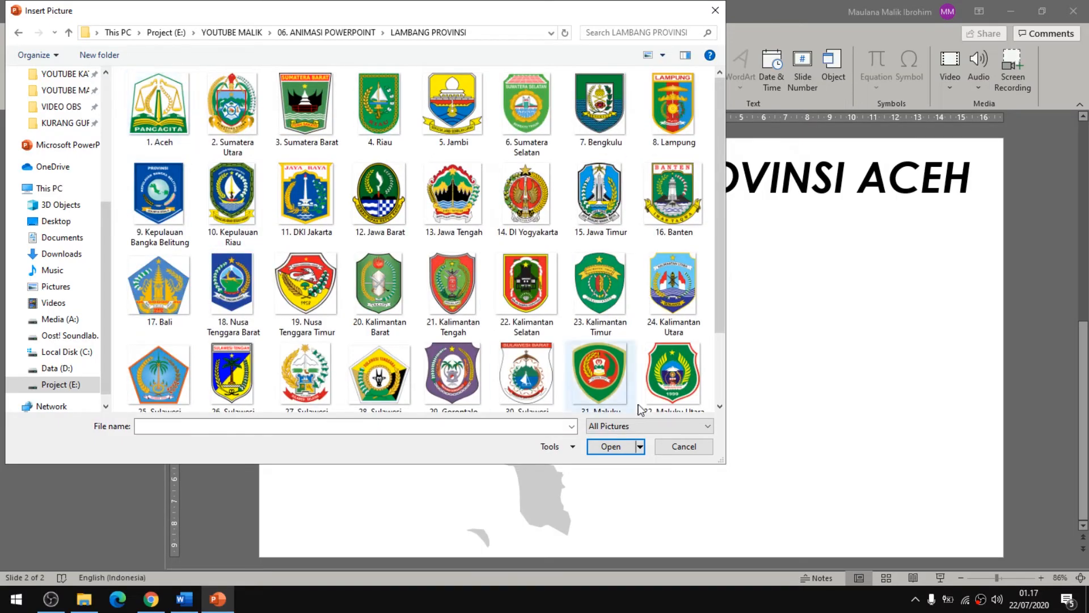
pyautogui.click(189, 118)
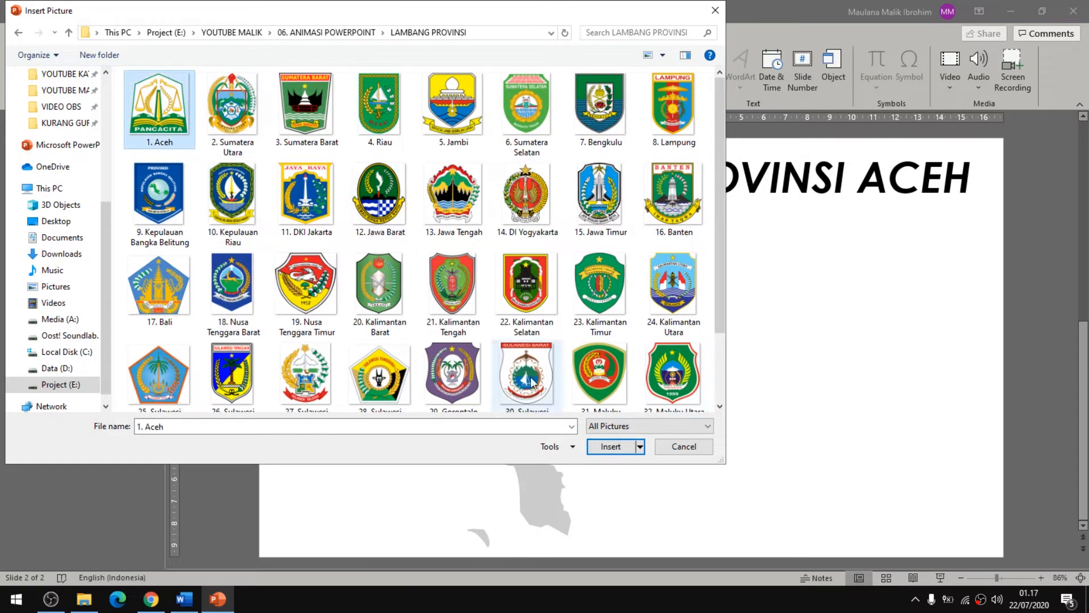
pyautogui.click(609, 447)
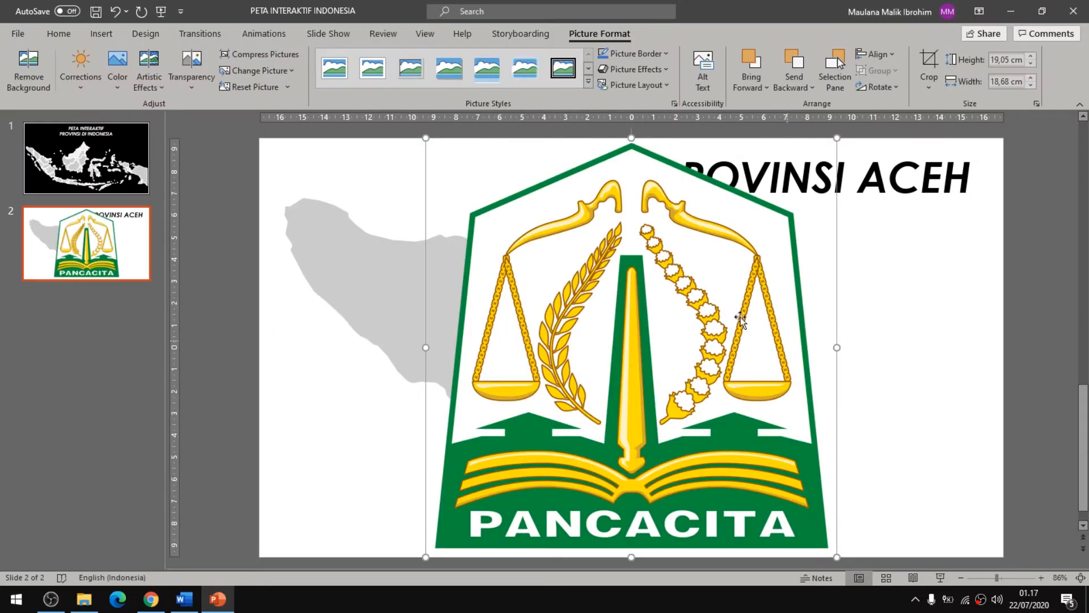
pyautogui.press('Delete')
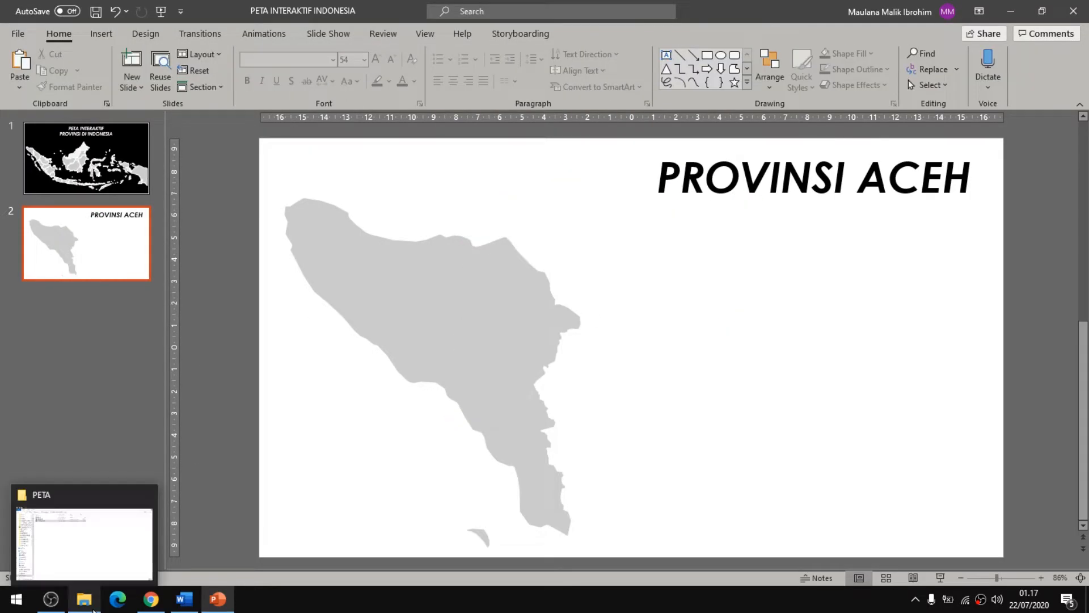
# - Switch to File Explorer and place the "1. Aceh" emblem from the LAMBANG PROVINSI folder onto slide 2 of the presentation
pyautogui.click(91, 605)
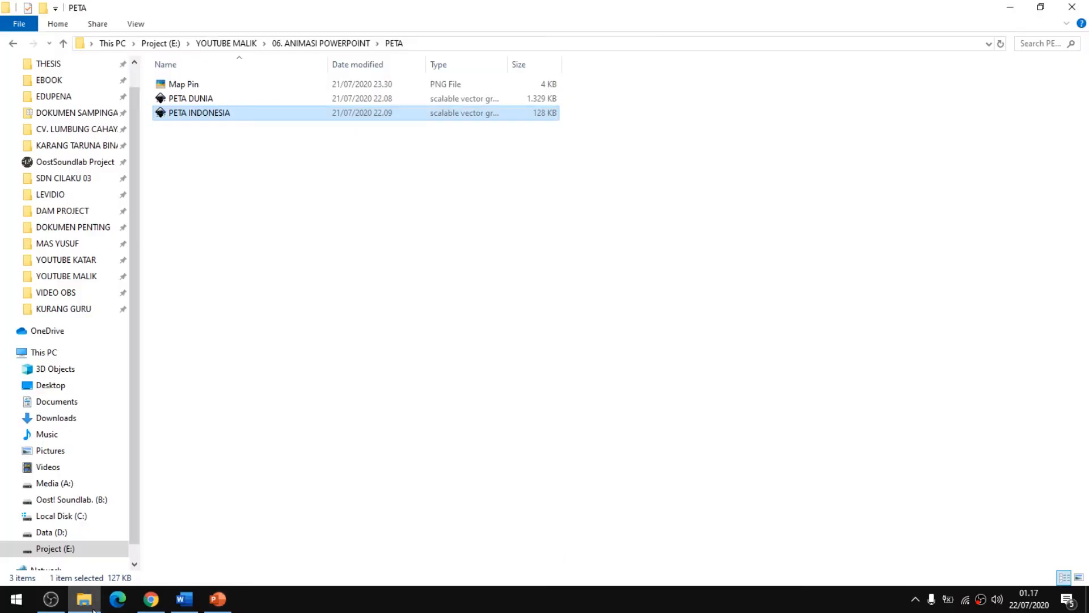
pyautogui.click(335, 42)
pyautogui.doubleClick(218, 100)
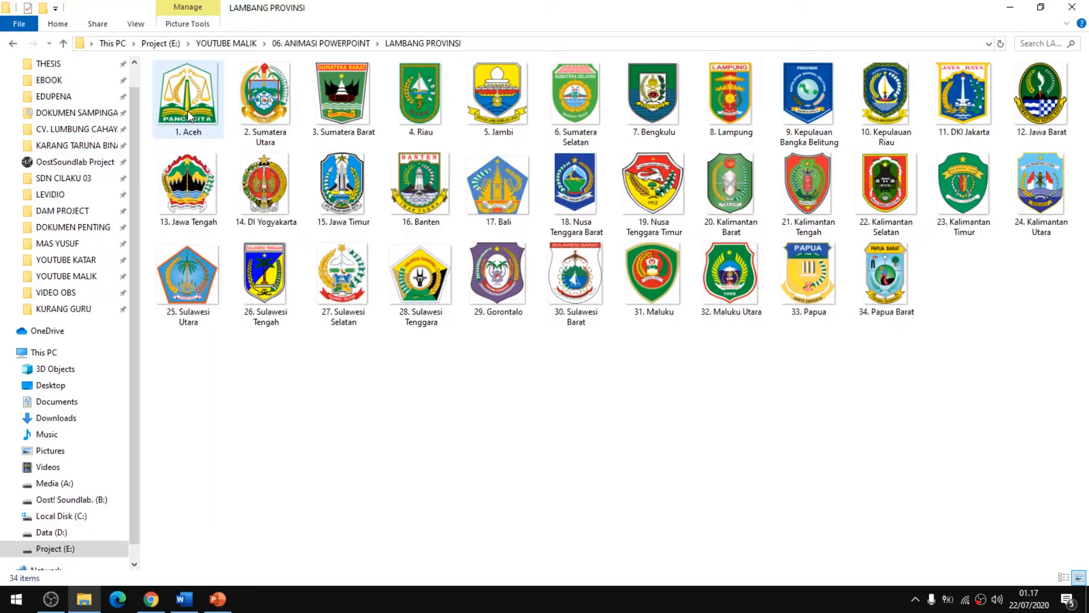
pyautogui.moveTo(190, 116); pyautogui.dragTo(749, 374)
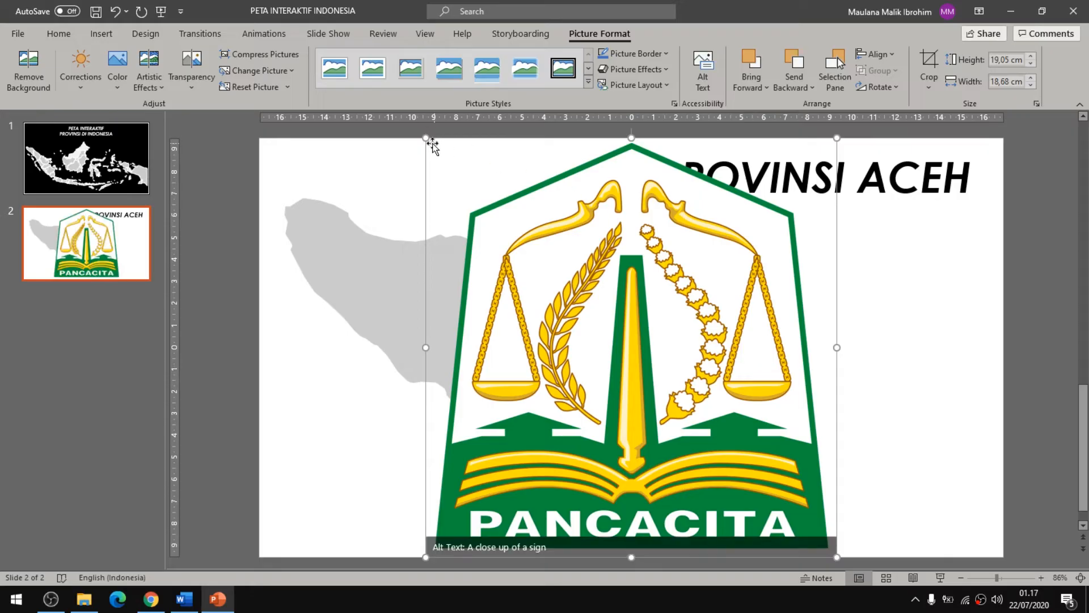
# - Shrink the Aceh emblem to about 5.8 cm high and place it beneath the right end of the "PROVINSI ACEH" title
pyautogui.moveTo(426, 138); pyautogui.dragTo(722, 413)
pyautogui.moveTo(757, 467); pyautogui.dragTo(911, 250)
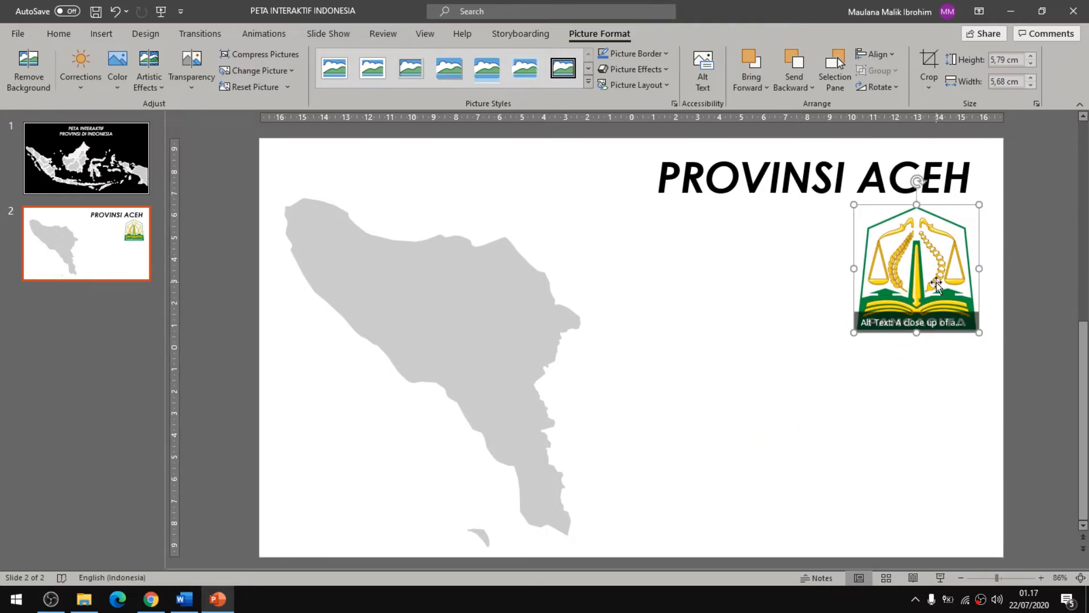
pyautogui.moveTo(936, 281)
pyautogui.mouseDown()
pyautogui.moveTo(335, 431)
pyautogui.moveTo(369, 470)
pyautogui.moveTo(941, 329)
pyautogui.moveTo(950, 268)
pyautogui.moveTo(937, 270)
pyautogui.mouseUp()
pyautogui.click(741, 407)
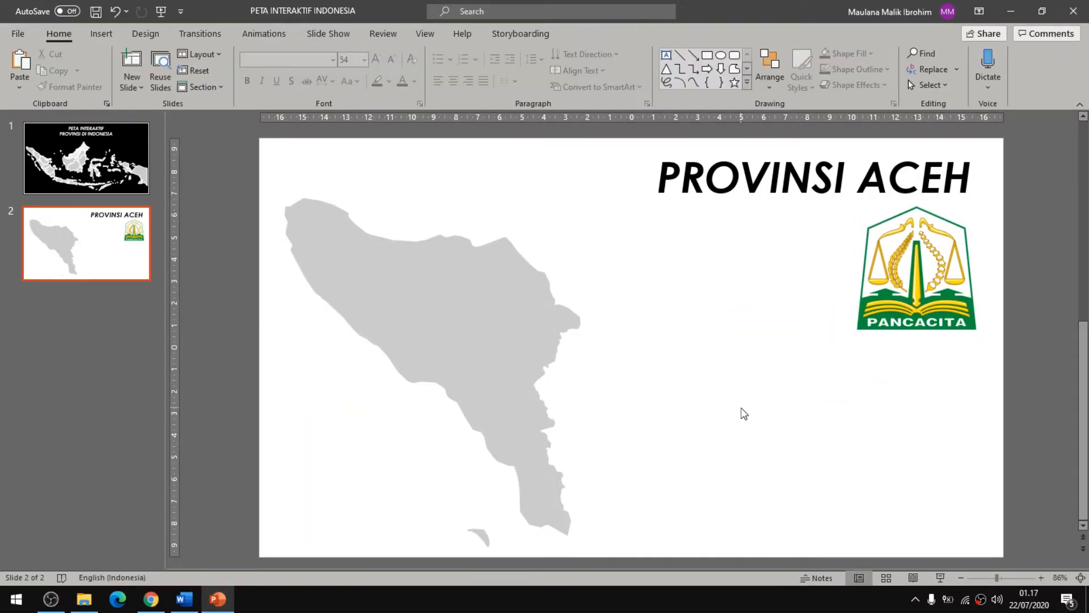
pyautogui.click(887, 308)
pyautogui.click(780, 371)
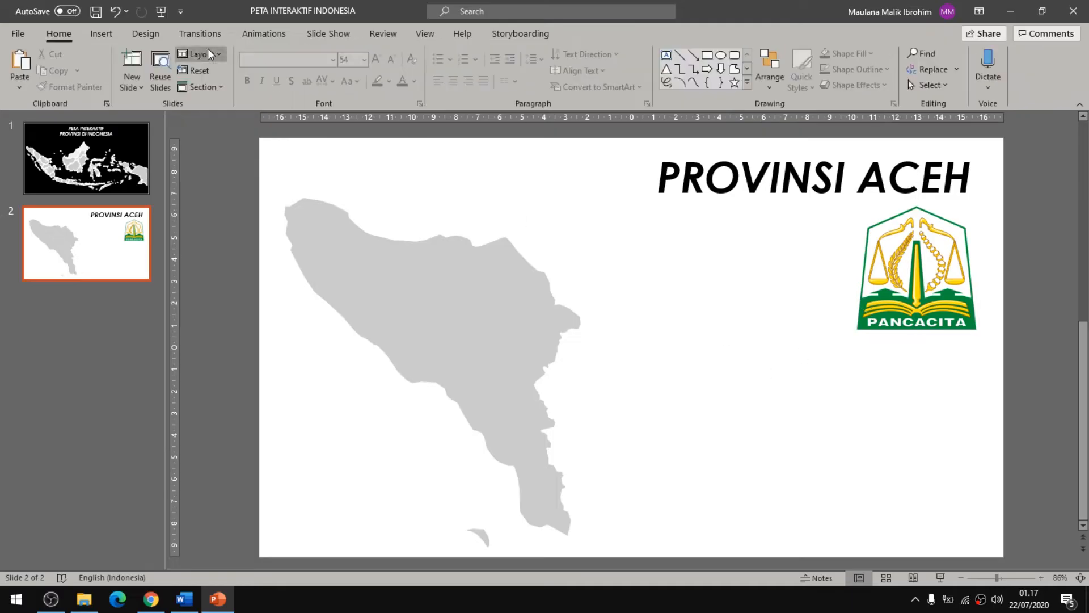
# - Insert a table with two columns and eight rows and move it to the lower middle of the slide
pyautogui.click(104, 34)
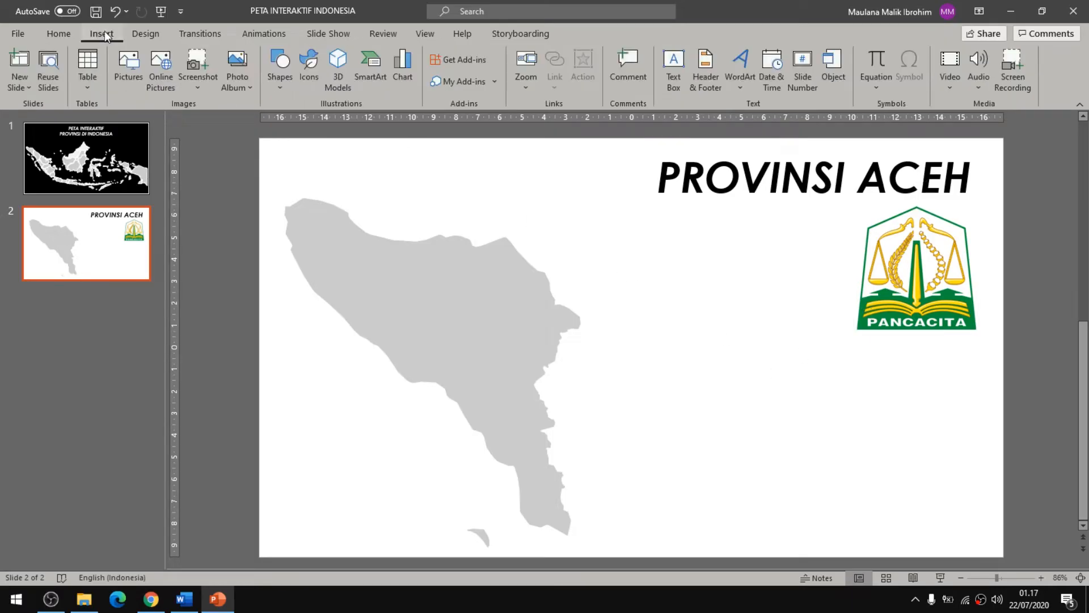
pyautogui.click(87, 67)
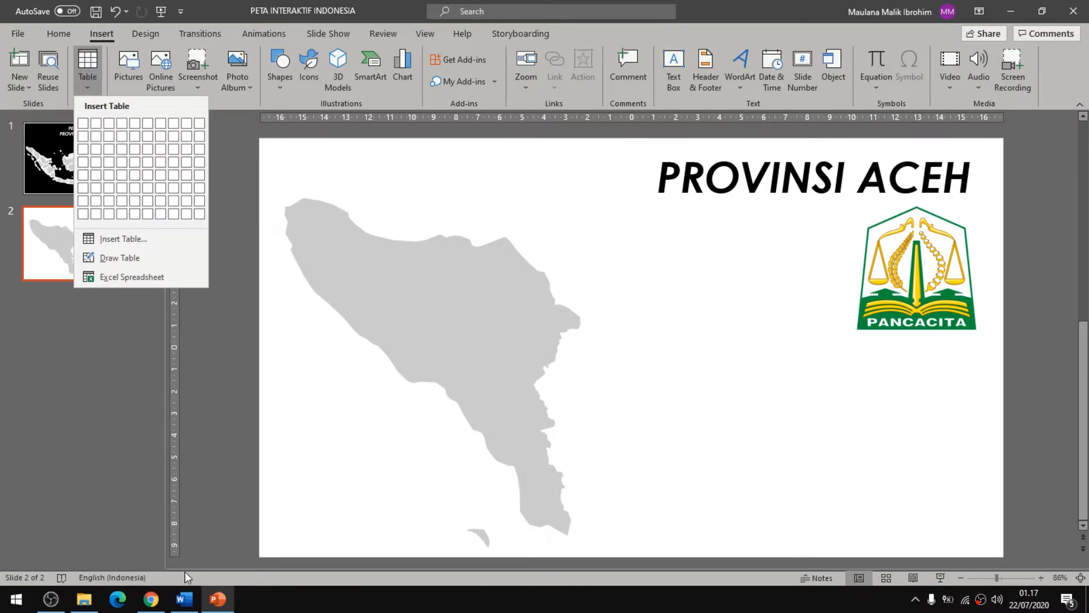
pyautogui.click(193, 599)
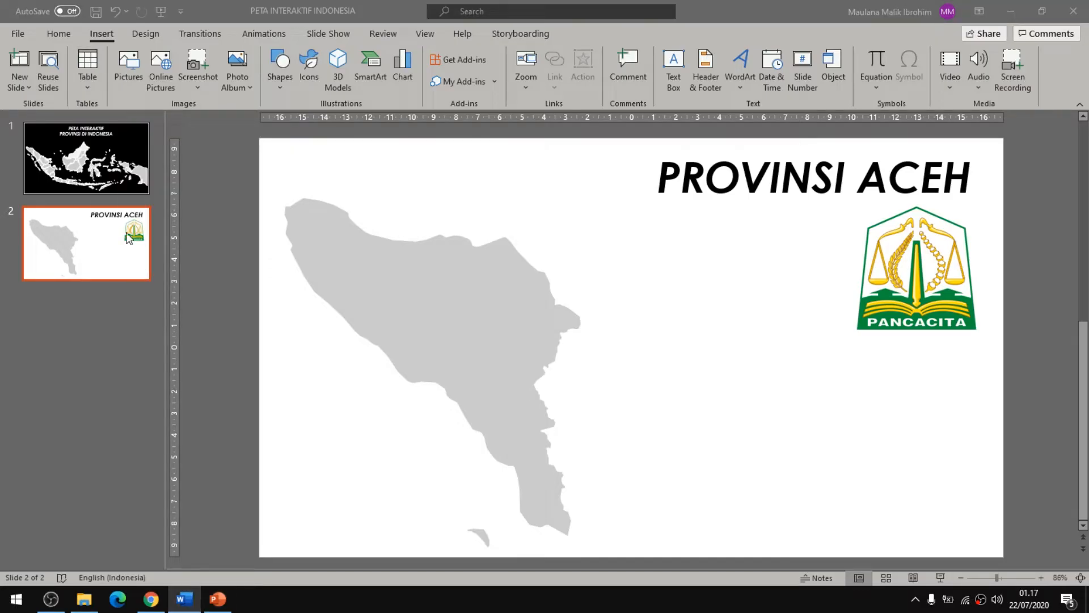
pyautogui.click(91, 63)
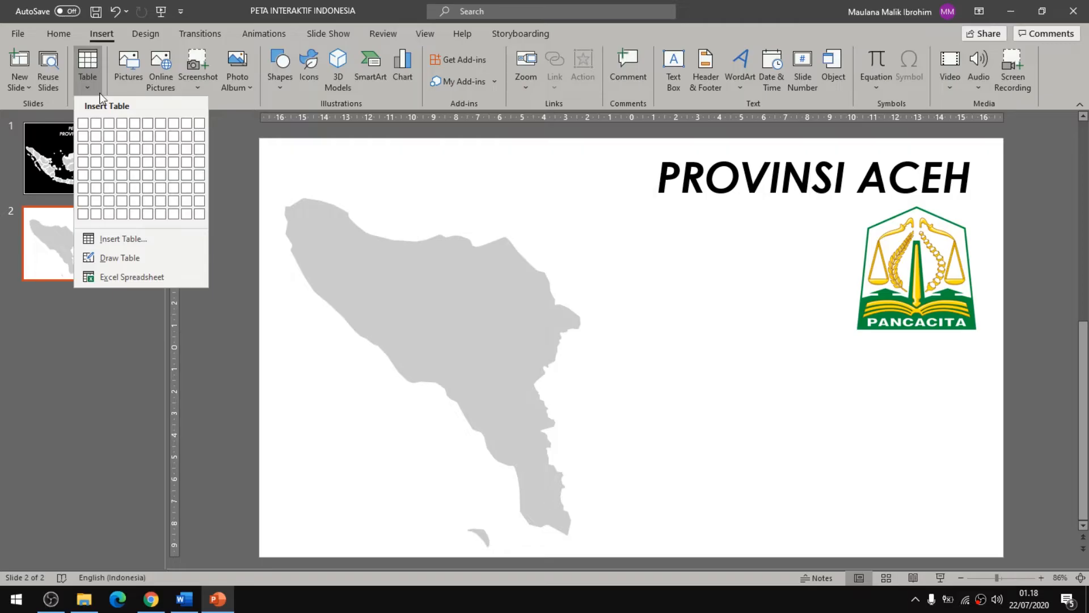
pyautogui.click(96, 217)
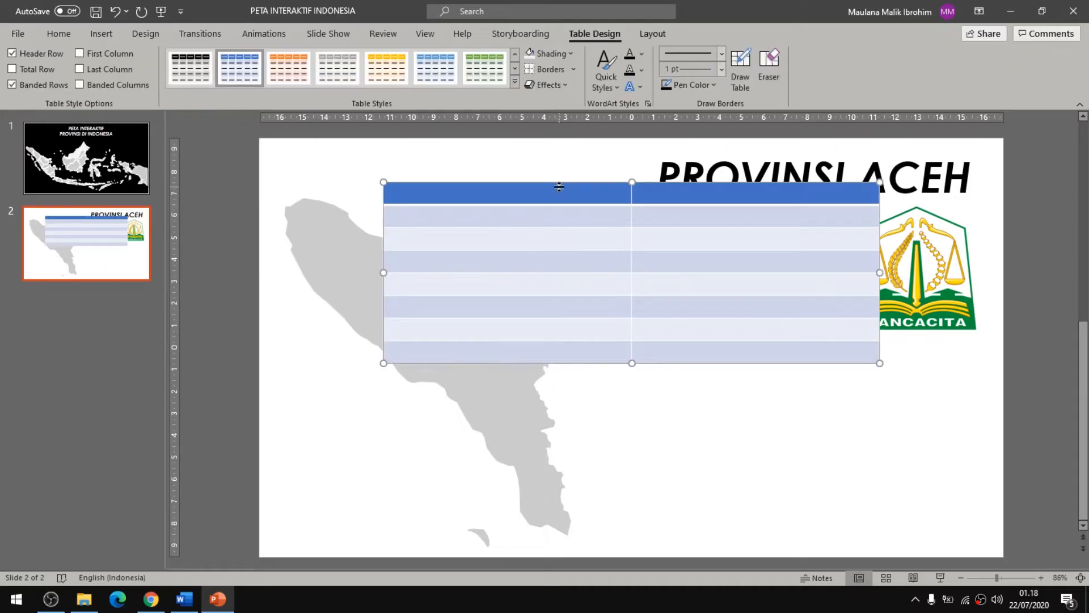
pyautogui.moveTo(549, 182); pyautogui.dragTo(667, 390)
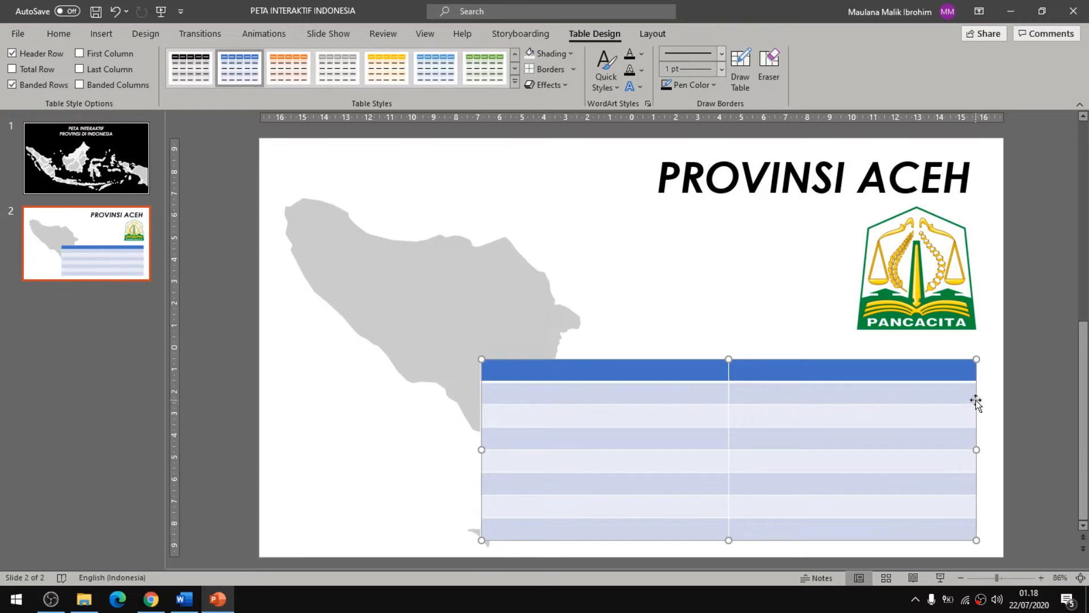
pyautogui.moveTo(973, 397); pyautogui.dragTo(781, 365)
# - Fill the table's header row with "IBU KOTA" and "BANDA ACEH"
pyautogui.click(542, 346)
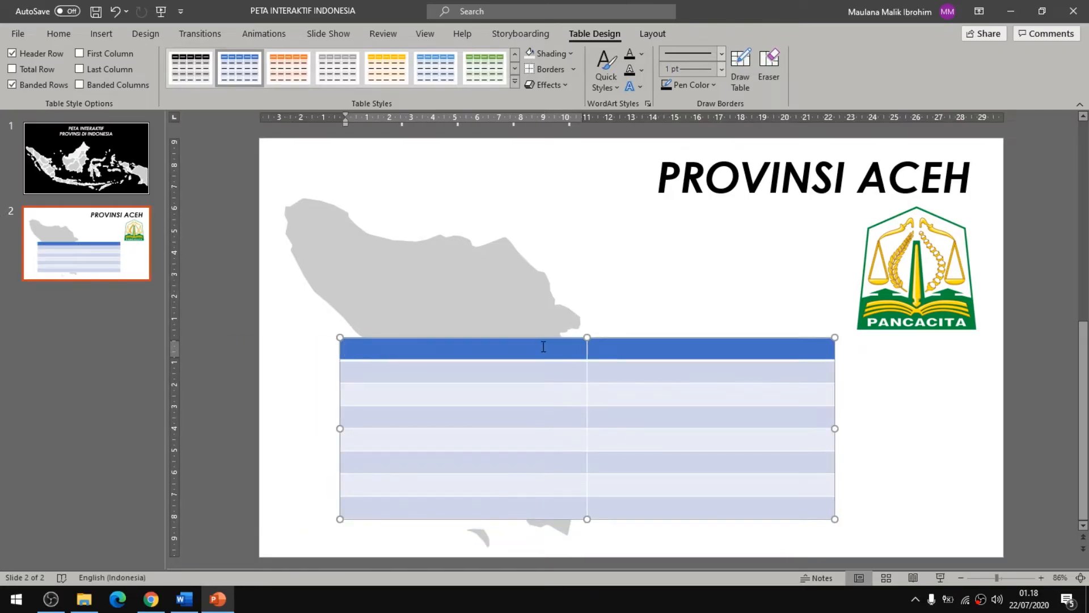
pyautogui.write('IBU KOTA')
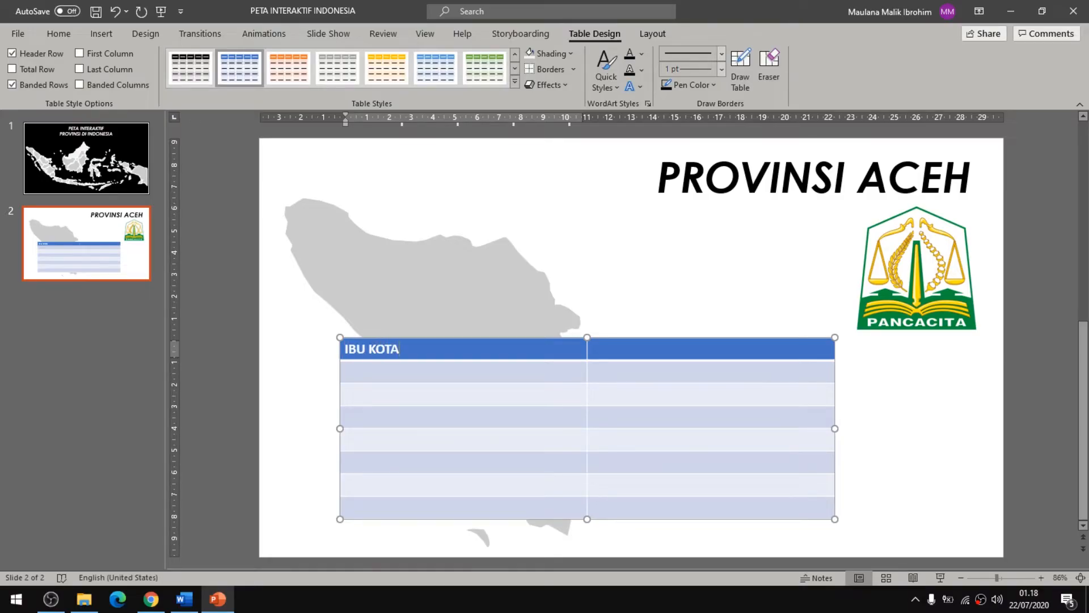
pyautogui.press('Tab')
pyautogui.write('BANDA')
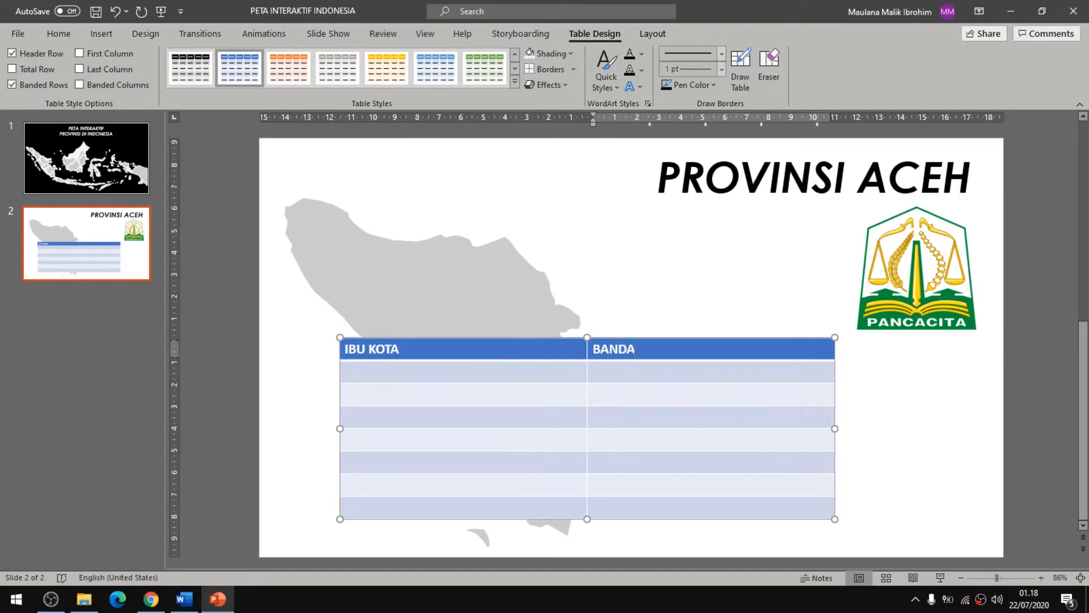
# - Fill the table's second row with "HARI JADI" and "7 Desember 1956"
pyautogui.click(418, 372)
pyautogui.write('HARI JADI')
pyautogui.press('Tab')
pyautogui.write('7 Desem')
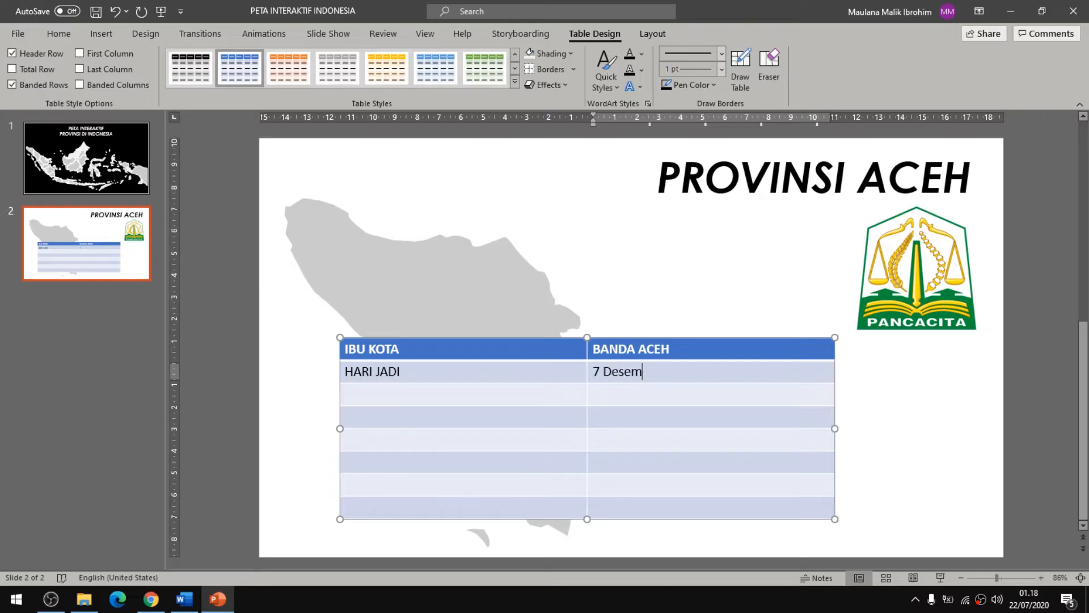
pyautogui.write('ber 1956')
pyautogui.press('Tab')
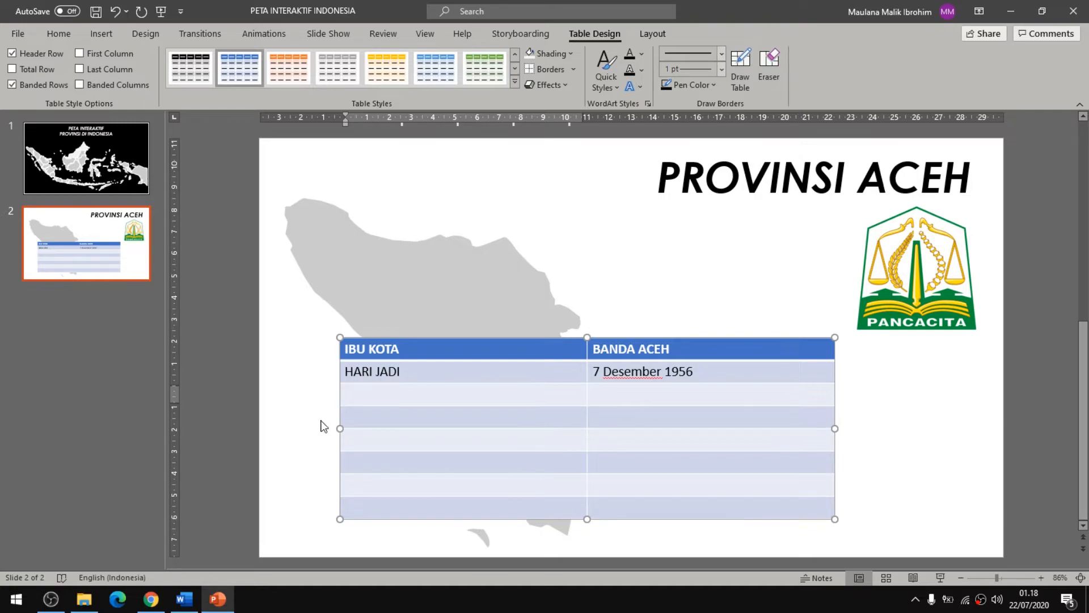
# - Switch to Chrome, search Wikipedia for "provinsi aceh" and examine the province facts in the article's infobox
pyautogui.click(160, 606)
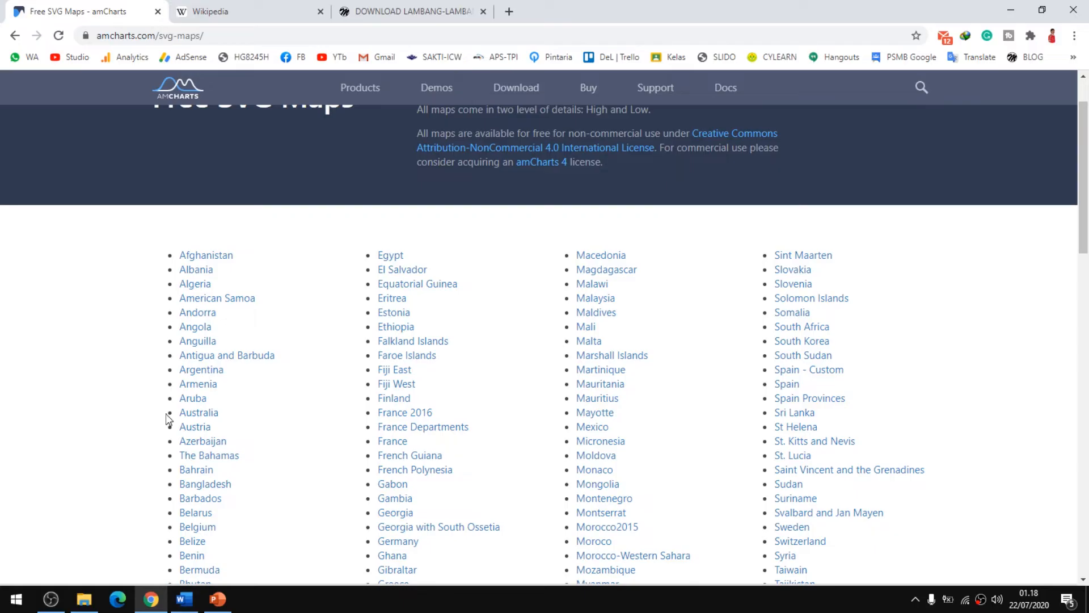
pyautogui.click(264, 8)
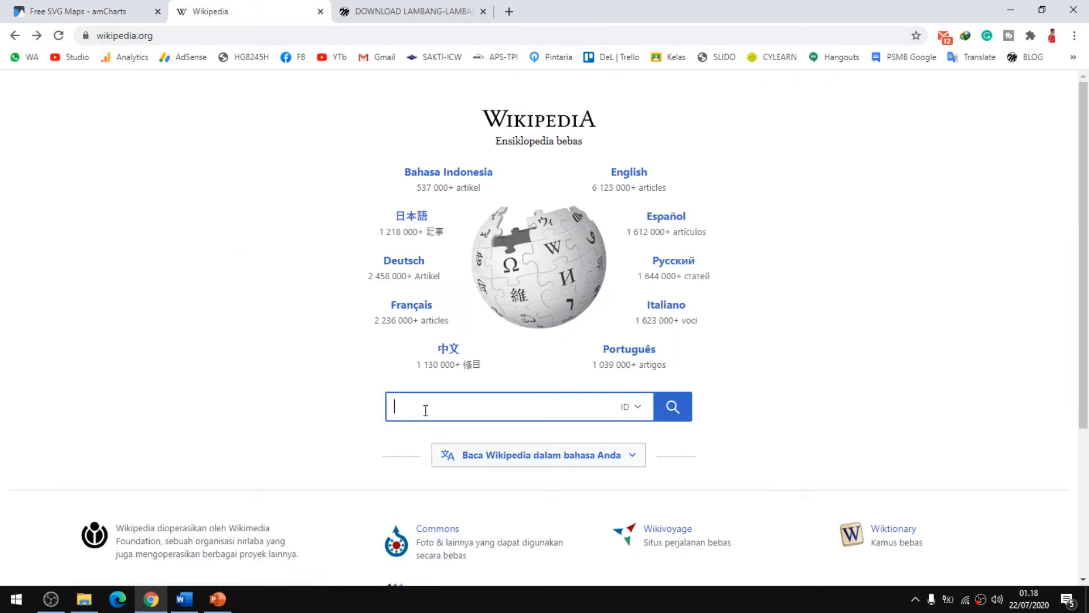
pyautogui.write('provinsi aceh')
pyautogui.press('Return')
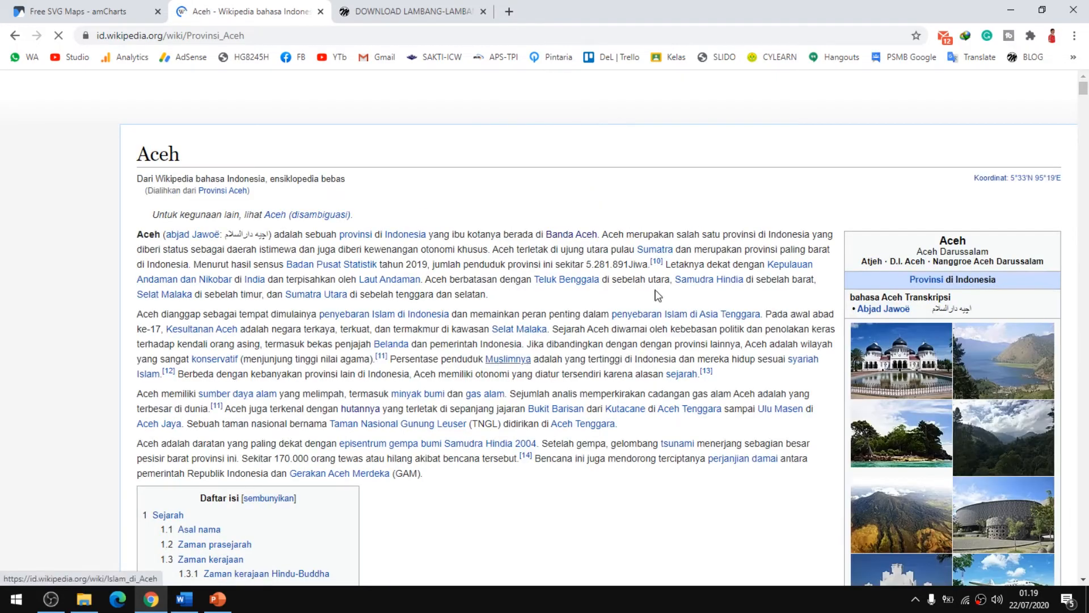
pyautogui.scroll(-5, 602, 317)
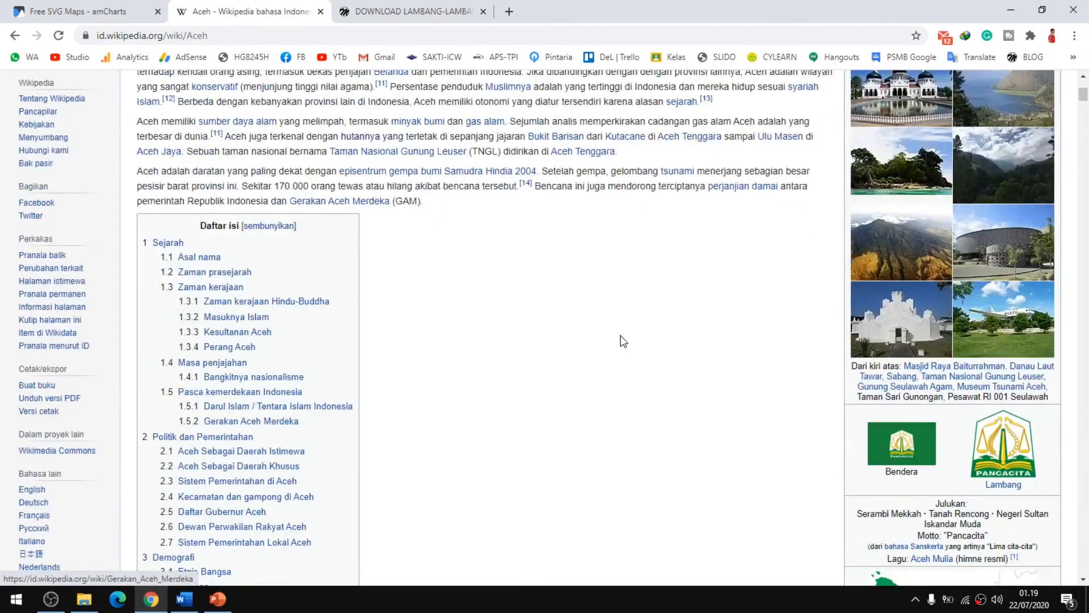
pyautogui.scroll(-8, 622, 348)
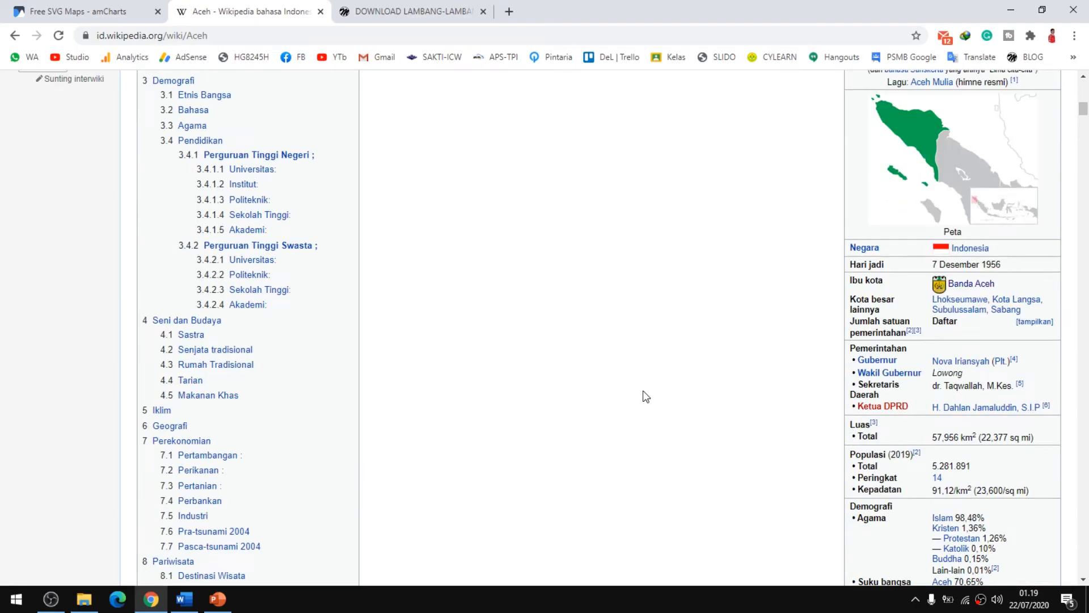
pyautogui.scroll(-4, 638, 391)
pyautogui.scroll(-5, 729, 406)
pyautogui.scroll(10, 684, 371)
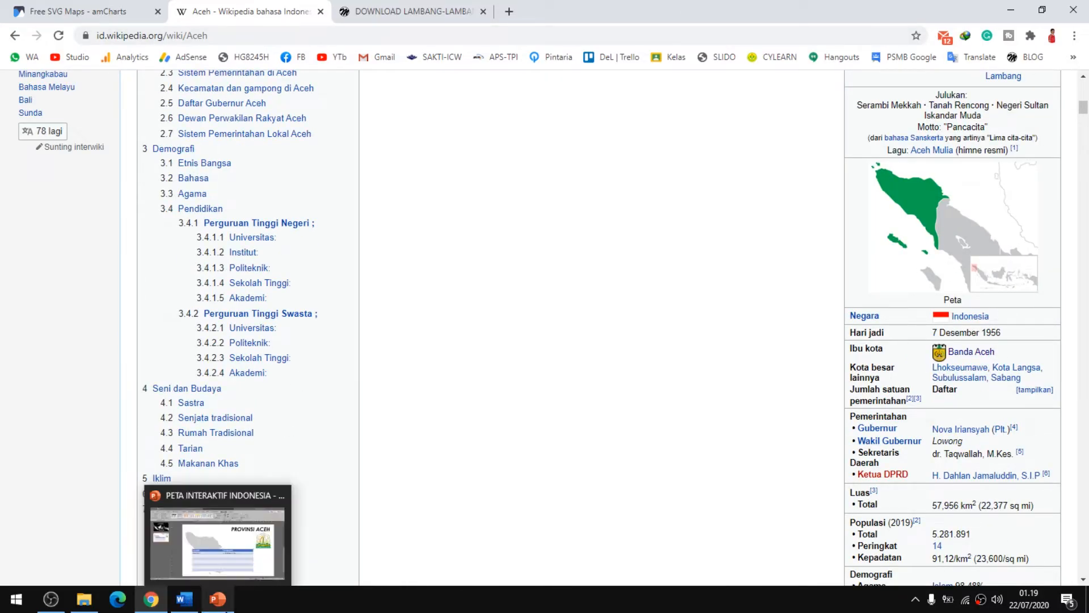
# - Switch back to PowerPoint and fill the table's third row with "LUAS WILAYAH" and "57.956 km²"
pyautogui.click(218, 599)
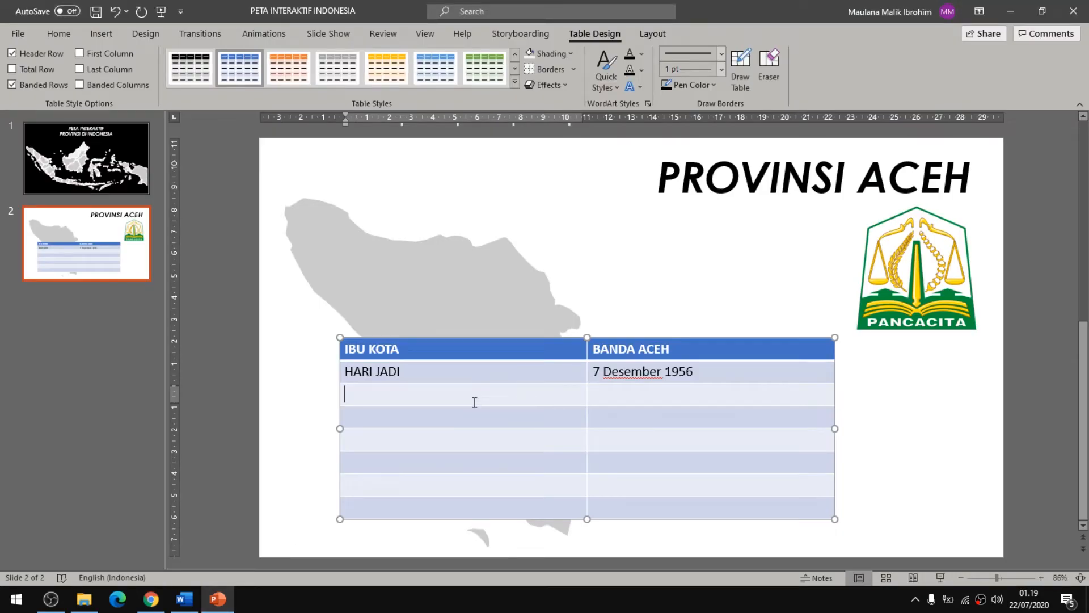
pyautogui.write('Lu')
pyautogui.write('UAW')
pyautogui.press('BackSpace')
pyautogui.write('S WILAYAH')
pyautogui.press('Tab')
pyautogui.write('5')
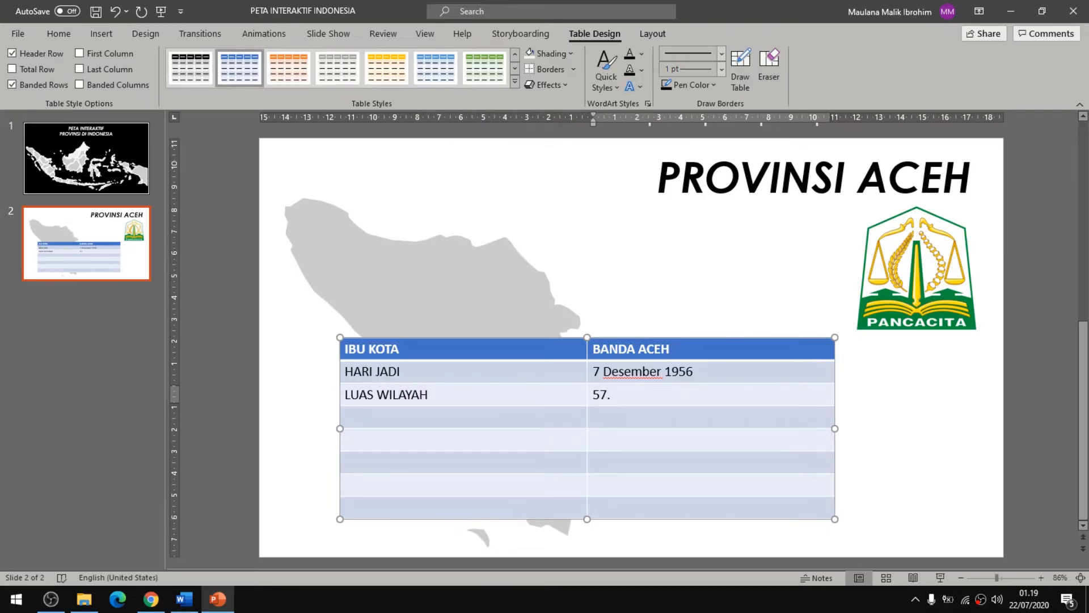
pyautogui.write('7.956 km2')
pyautogui.press('Tab')
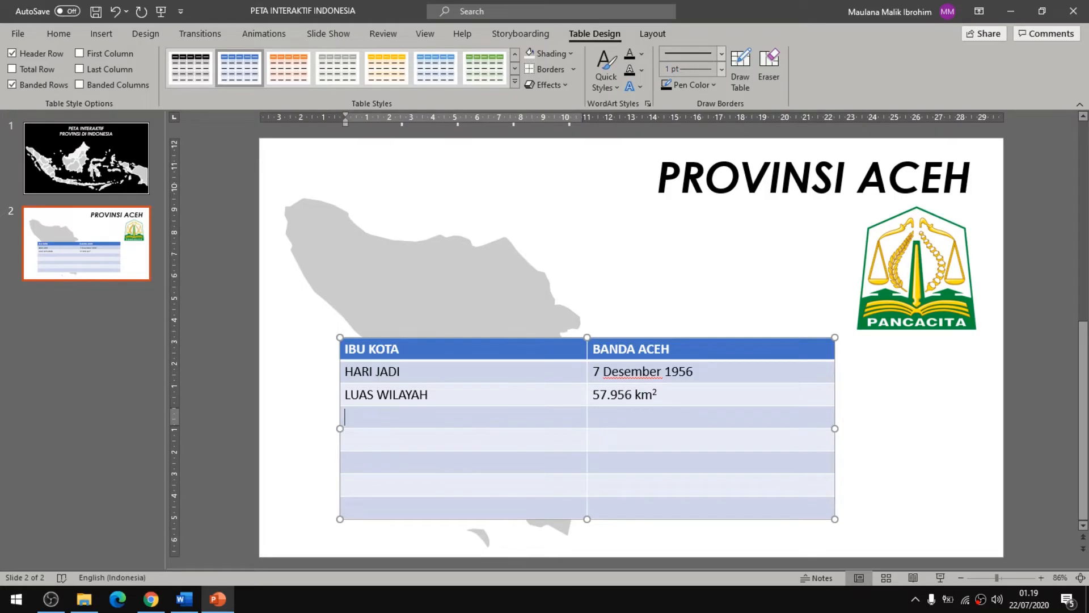
# - Fill the table's fourth row with "JUMLAH PENDUDUK" and "5.281.891 Jiwa"
pyautogui.write('JUMLAH PEN')
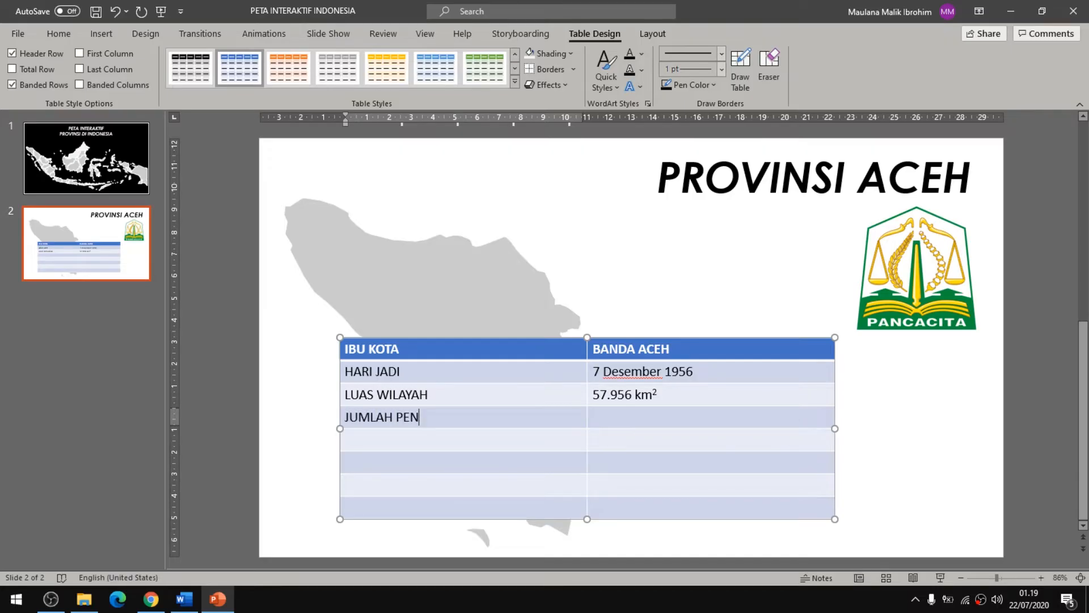
pyautogui.write('DUDUK')
pyautogui.press('Tab')
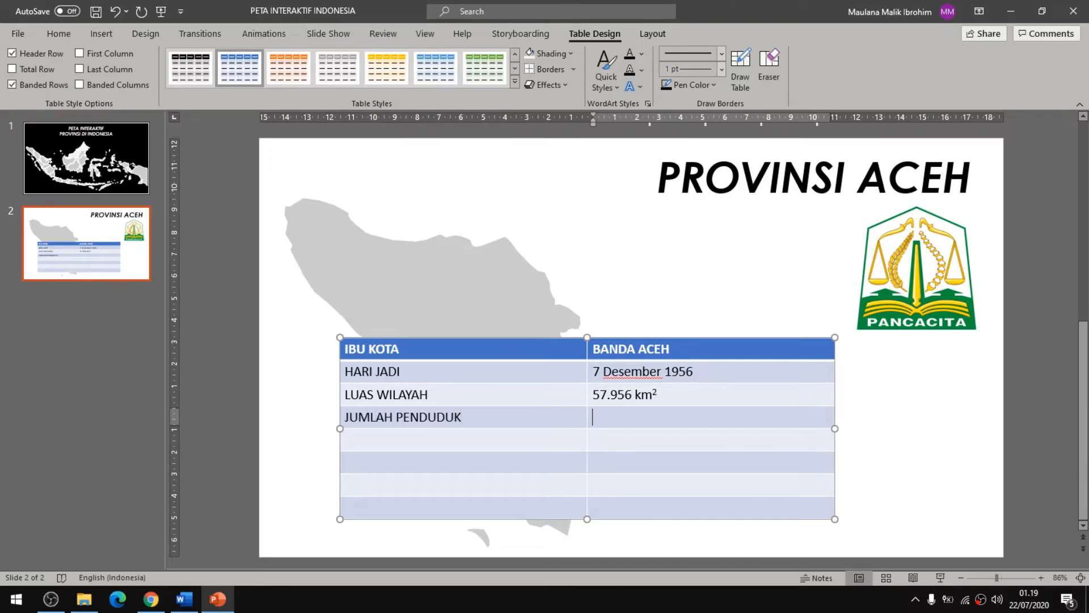
pyautogui.write('5.281.891 Jiwa')
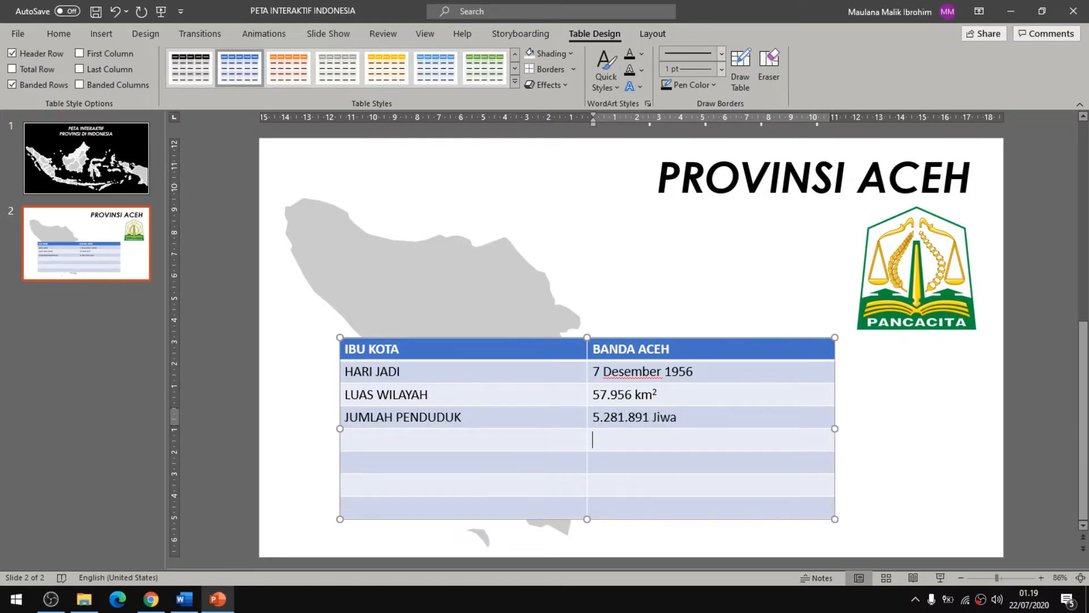
# - Fill the table's fifth row with "PAKAIAN ADAT" and "Linto Baro"
pyautogui.press('Tab')
pyautogui.write('PAKAIAN ')
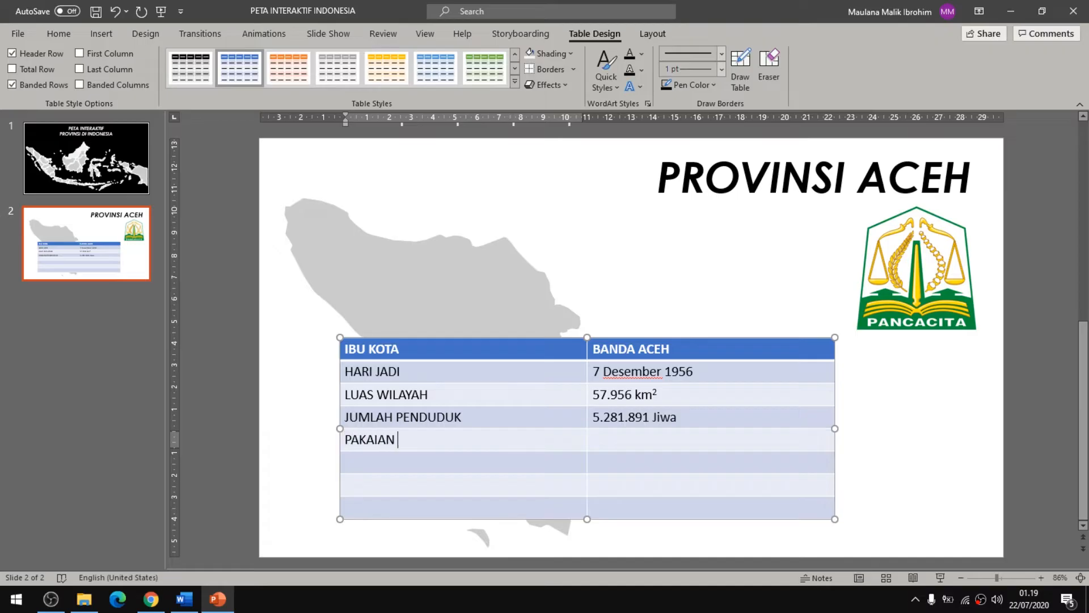
pyautogui.write('ADAT')
pyautogui.press('Tab')
pyautogui.write('Linto Ba')
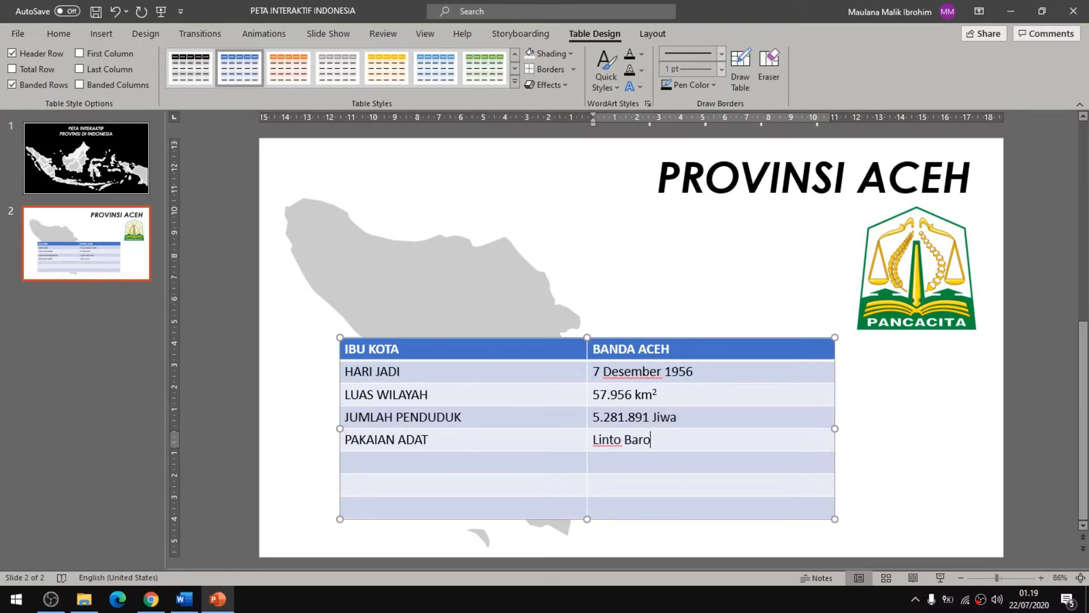
pyautogui.write('ro')
# - Fill the table's sixth row with "RUMAH ADAT" and "Rumoh Aceh"
pyautogui.press('Tab')
pyautogui.write('RUMAH ADAT')
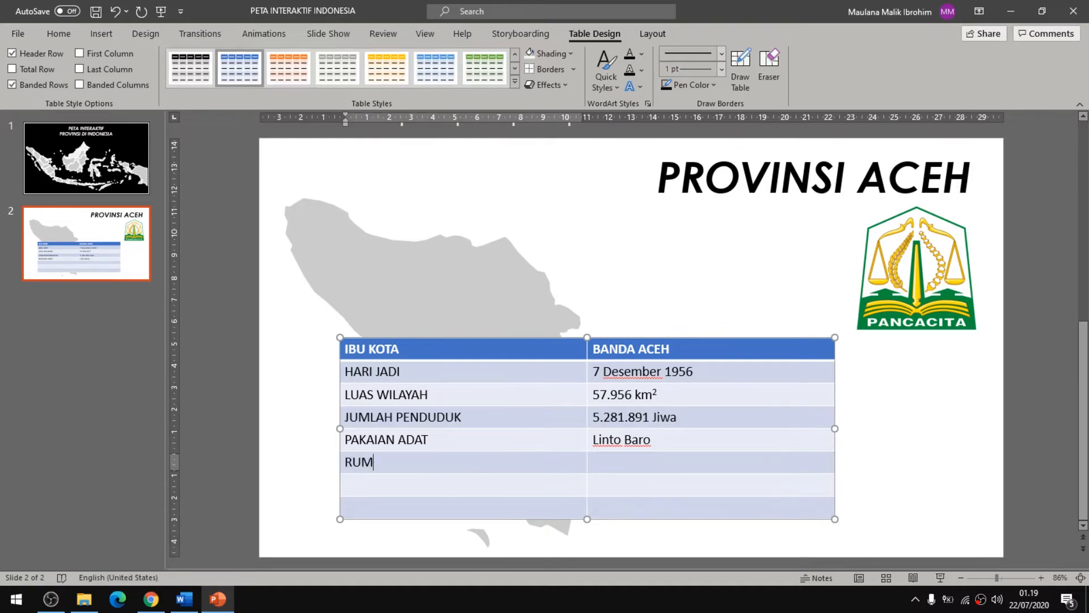
pyautogui.press('Tab')
pyautogui.write('Rumoh Ace')
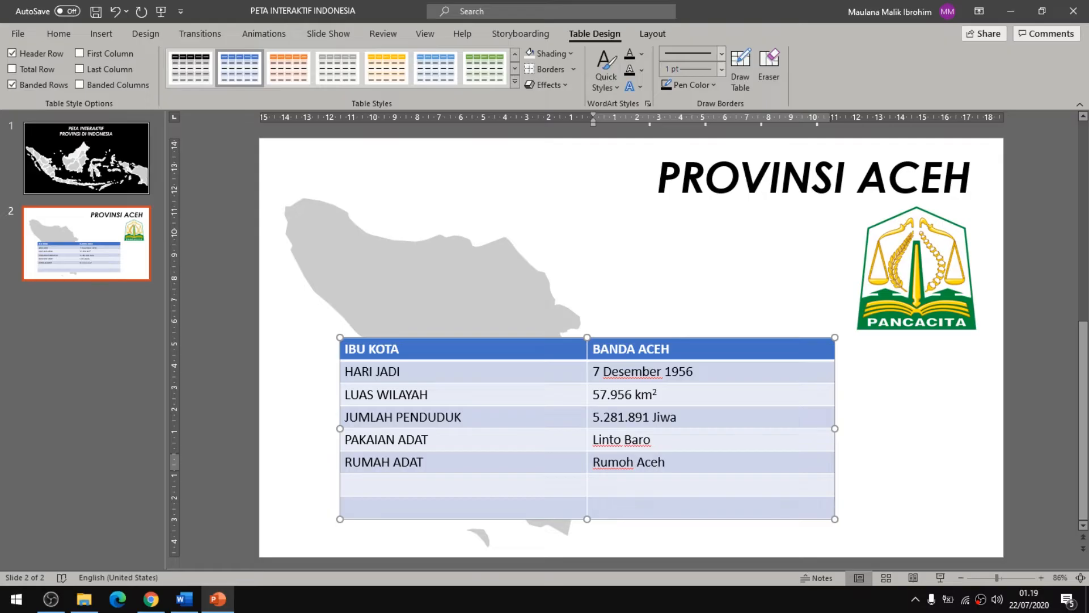
# - Fill the table's seventh row with "BAHASA DAERAH" and "Aceh, Melayu, Gayo, Aneuk, Jamee, Devayan, Singkil, Kluet, Tamiang, Lekon, Sigulai, Haloban"
pyautogui.press('Tab')
pyautogui.write('BAHASA DAERAH')
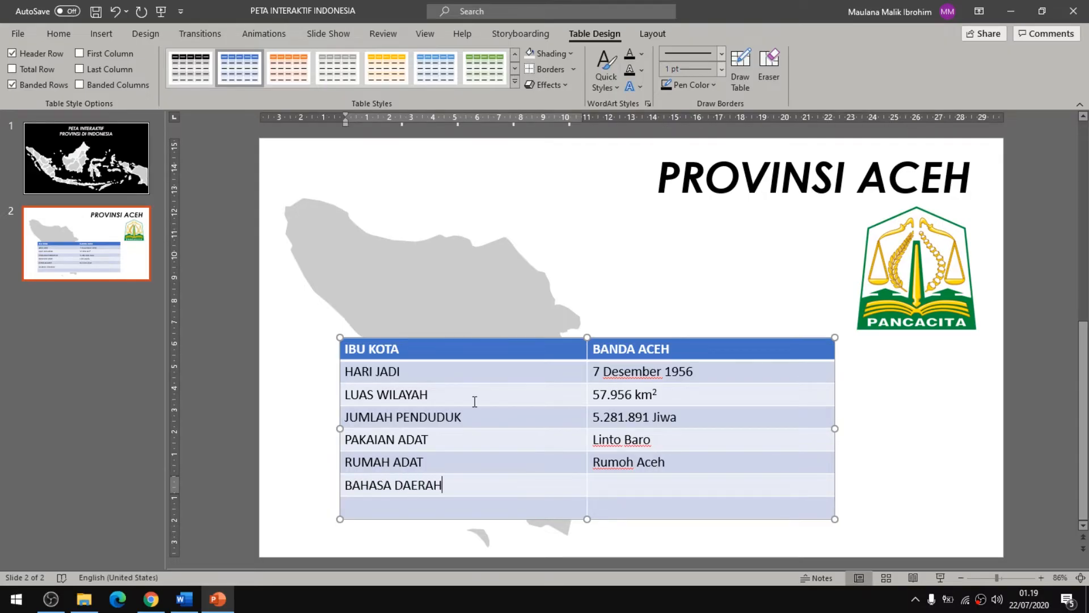
pyautogui.press('Tab')
pyautogui.write('A')
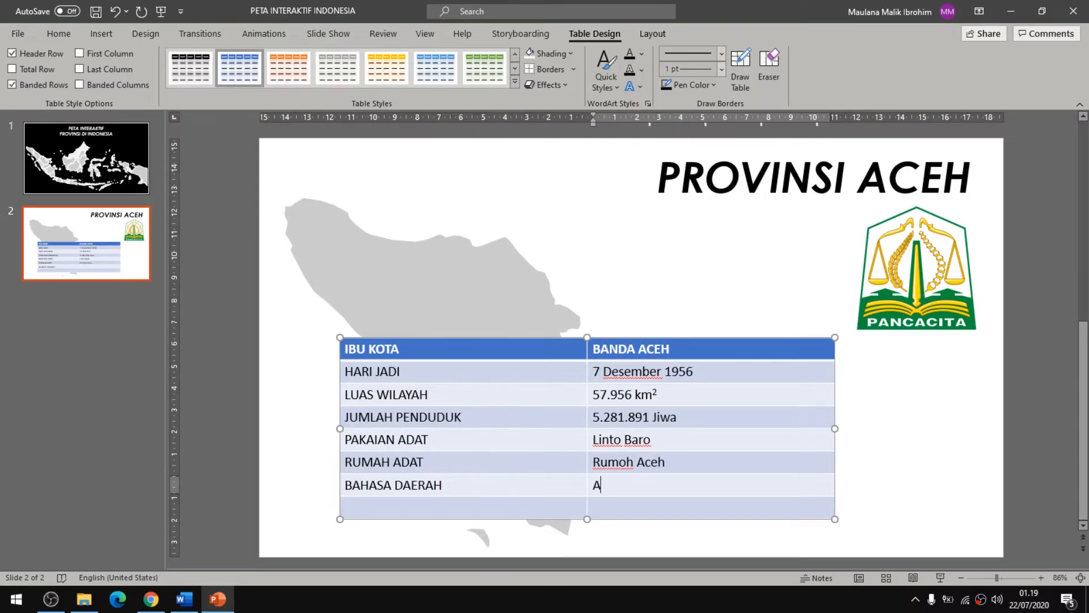
pyautogui.write('ceh, Melayu, Gay')
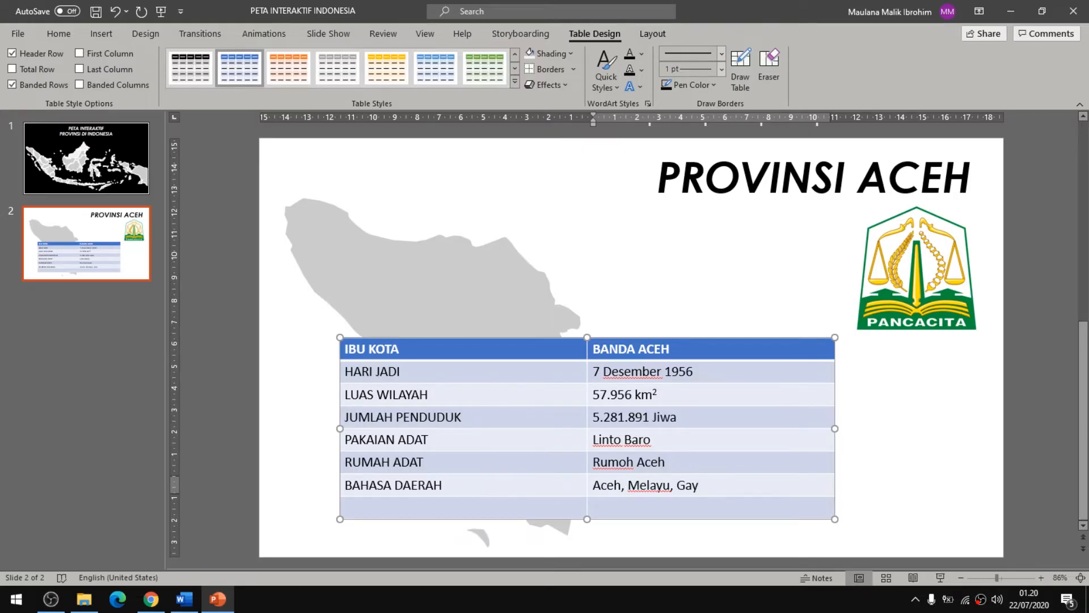
pyautogui.write('o, An')
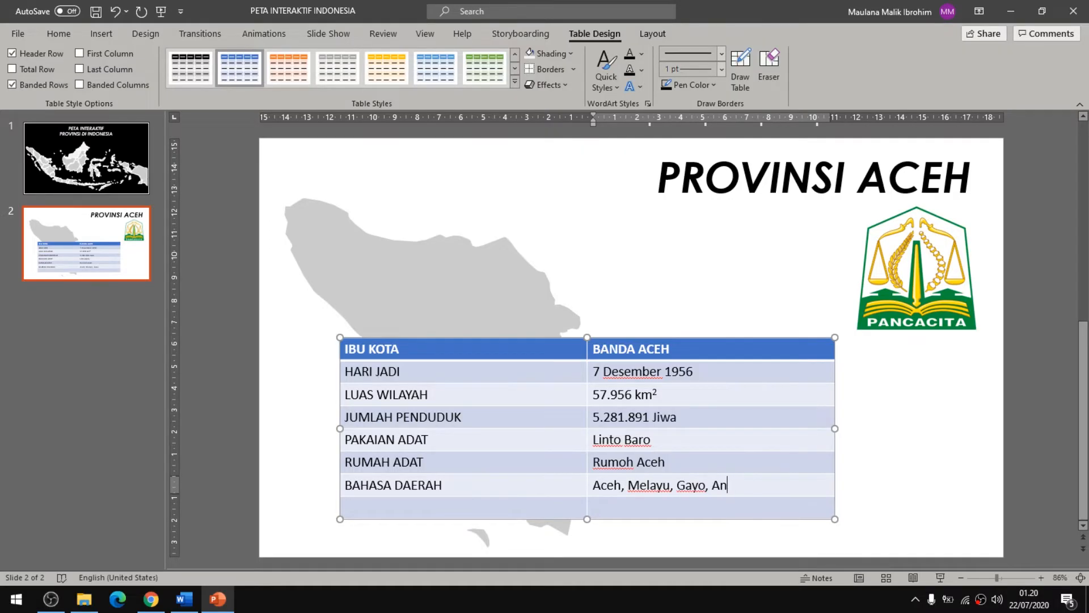
pyautogui.write('euk, Jamee, Deva')
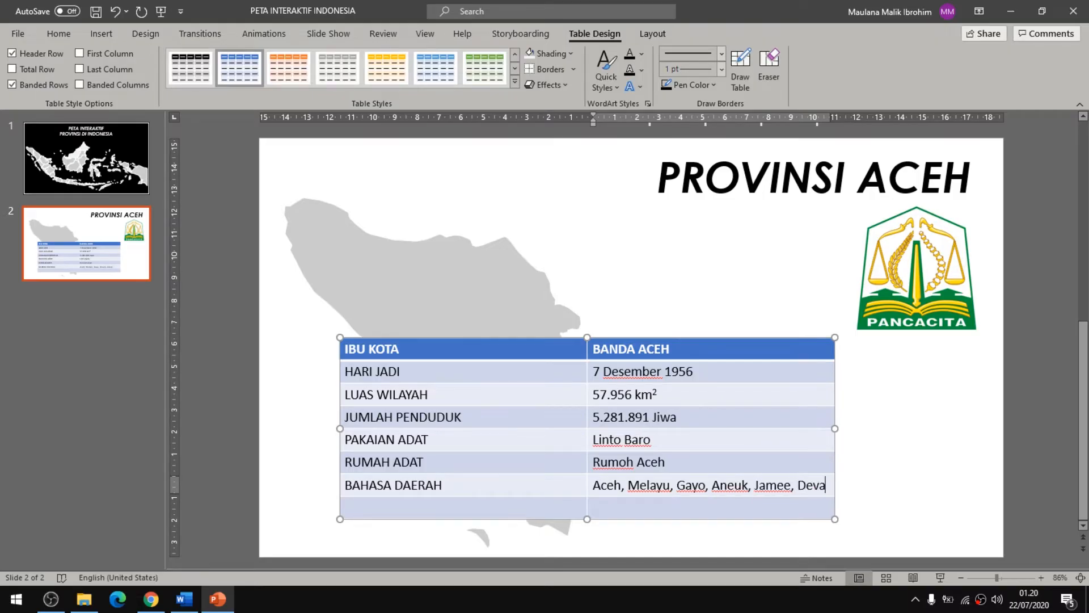
pyautogui.write('yan, Singkil, Kluet')
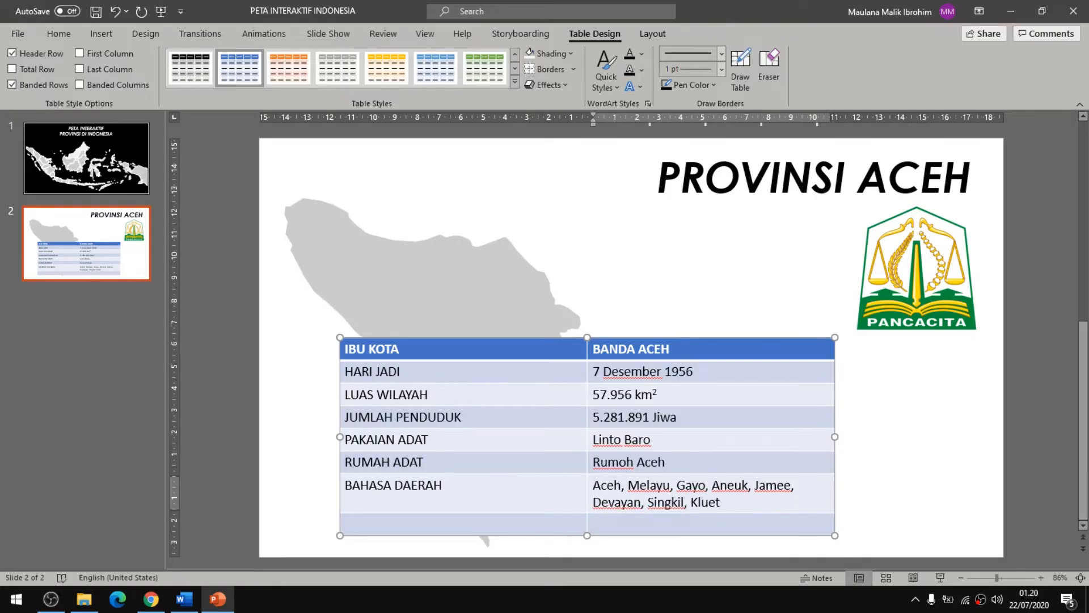
pyautogui.write(', Tamiang,')
pyautogui.write('ekon, Sigulai,')
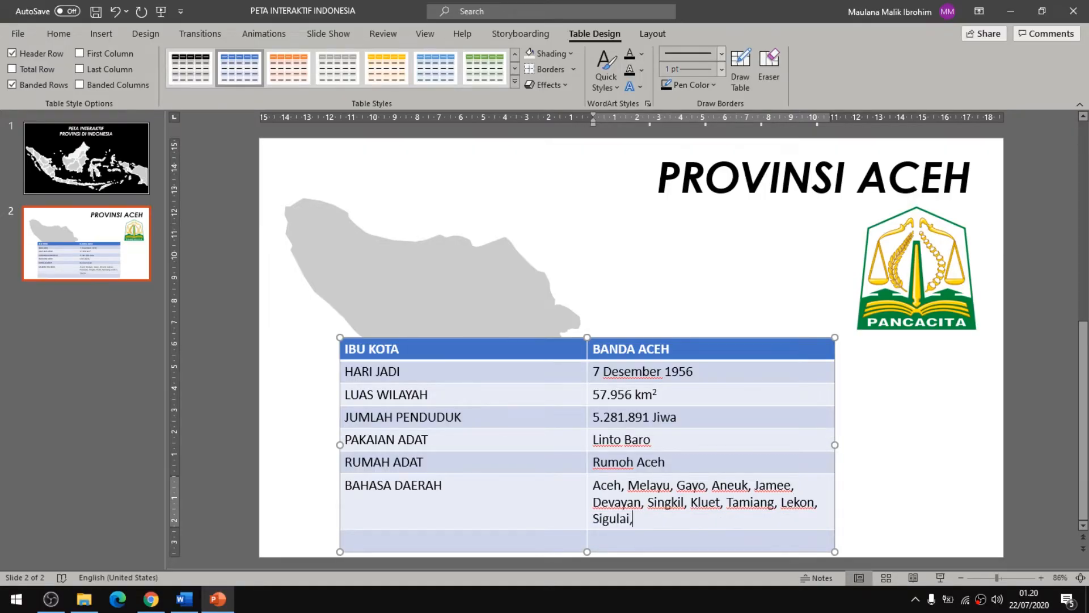
pyautogui.write(' Haliban')
pyautogui.press('BackSpace')
pyautogui.press('BackSpace')
pyautogui.press('BackSpace')
pyautogui.write('oban')
# - Fill the table's last row with "LAGU DAERAH" and "Bungong Jeumpa"
pyautogui.press('Tab')
pyautogui.write('LAGU DAERAH')
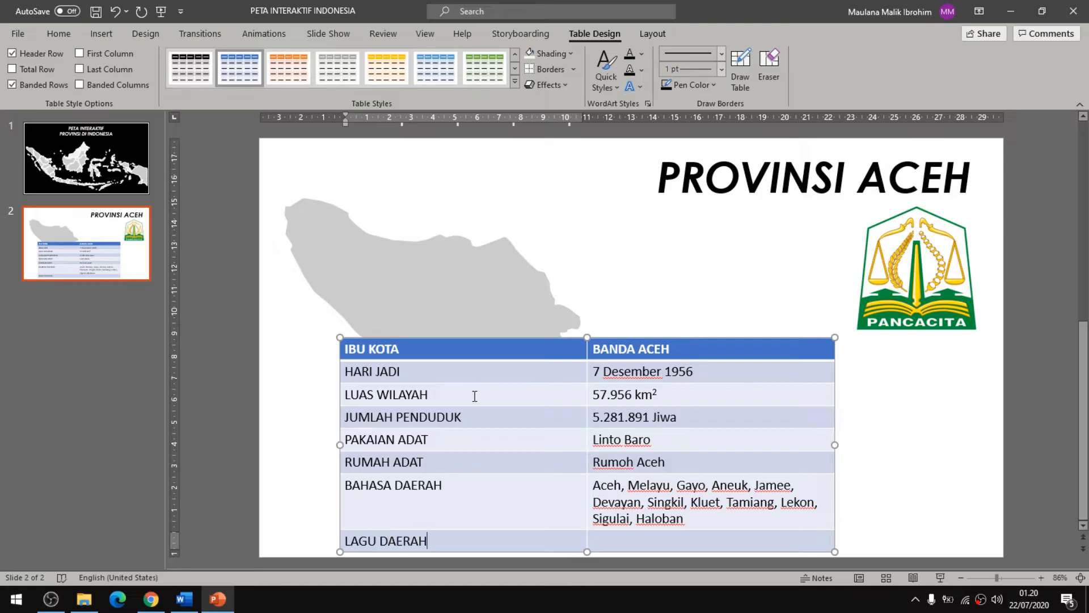
pyautogui.press('Tab')
pyautogui.write('Bungong Jeumpa')
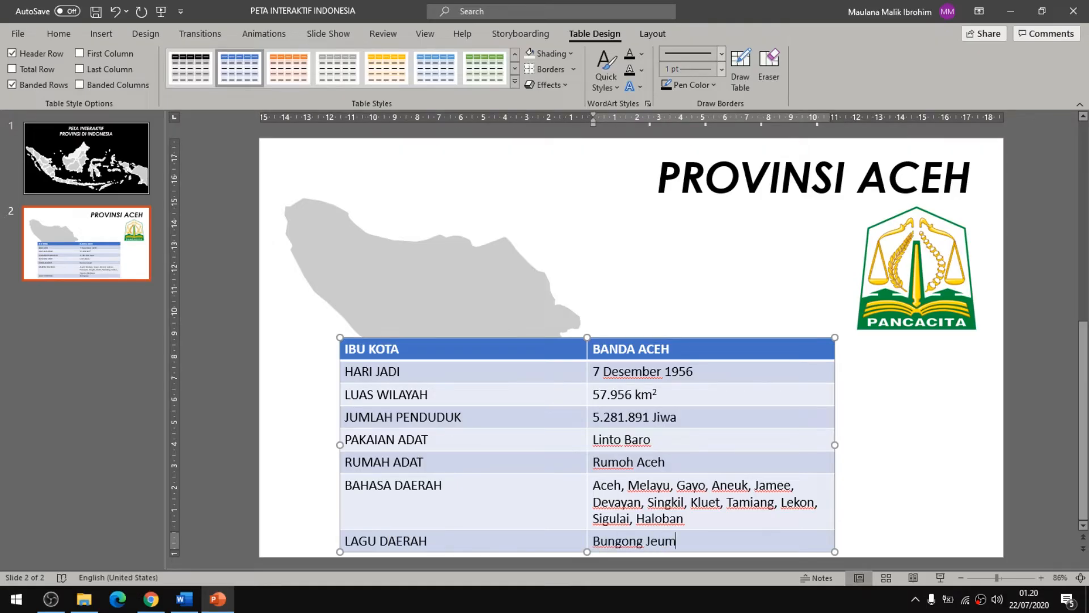
# - Apply the green banded style from the Medium group to the table and narrow its first column to fit the labels
pyautogui.click(342, 343)
pyautogui.click(515, 81)
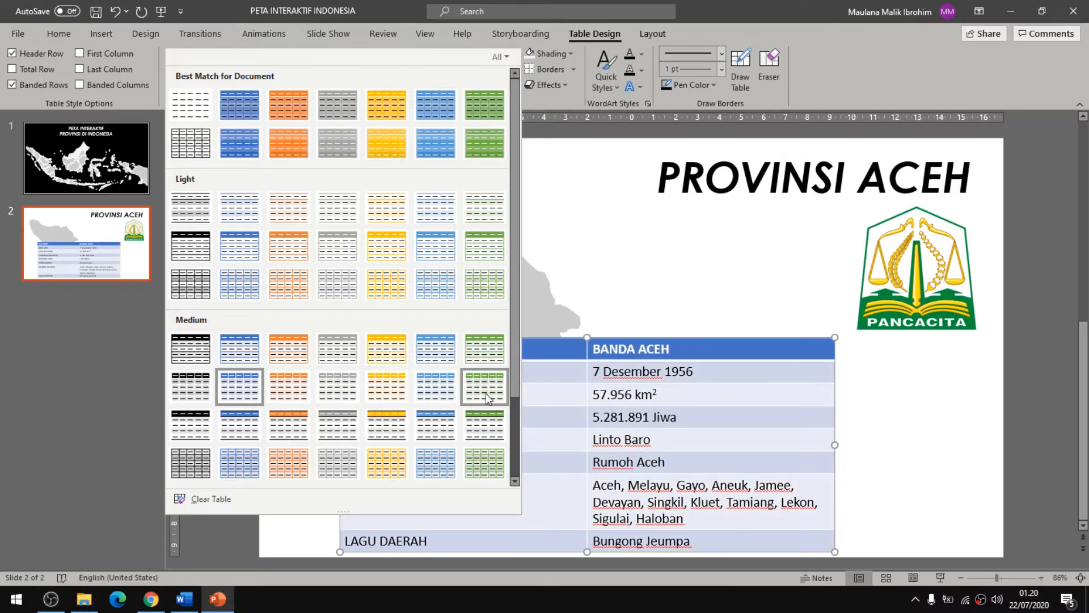
pyautogui.click(486, 393)
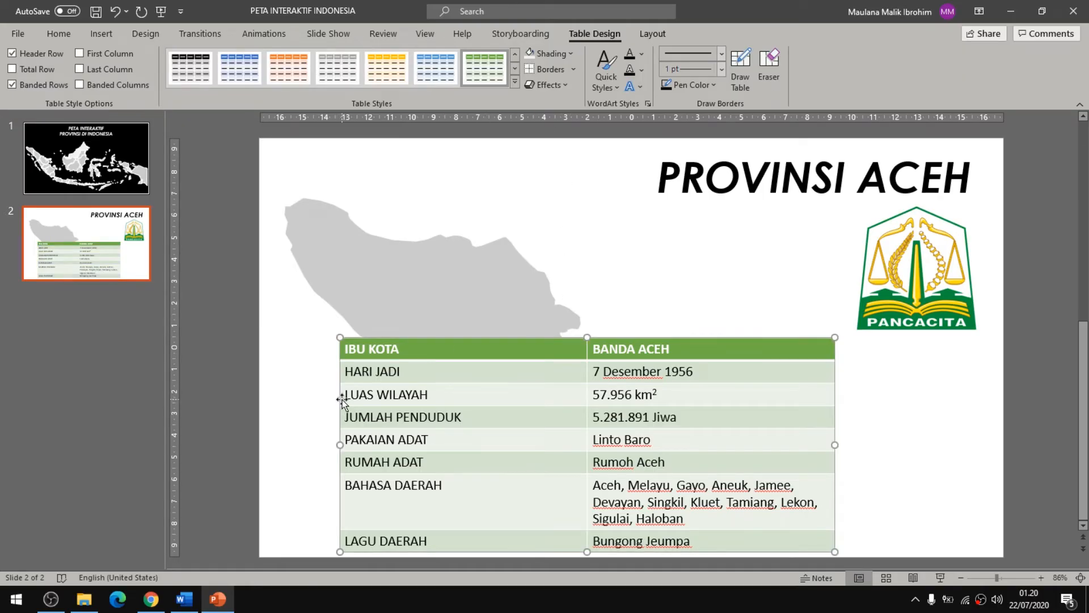
pyautogui.moveTo(585, 364); pyautogui.dragTo(479, 373)
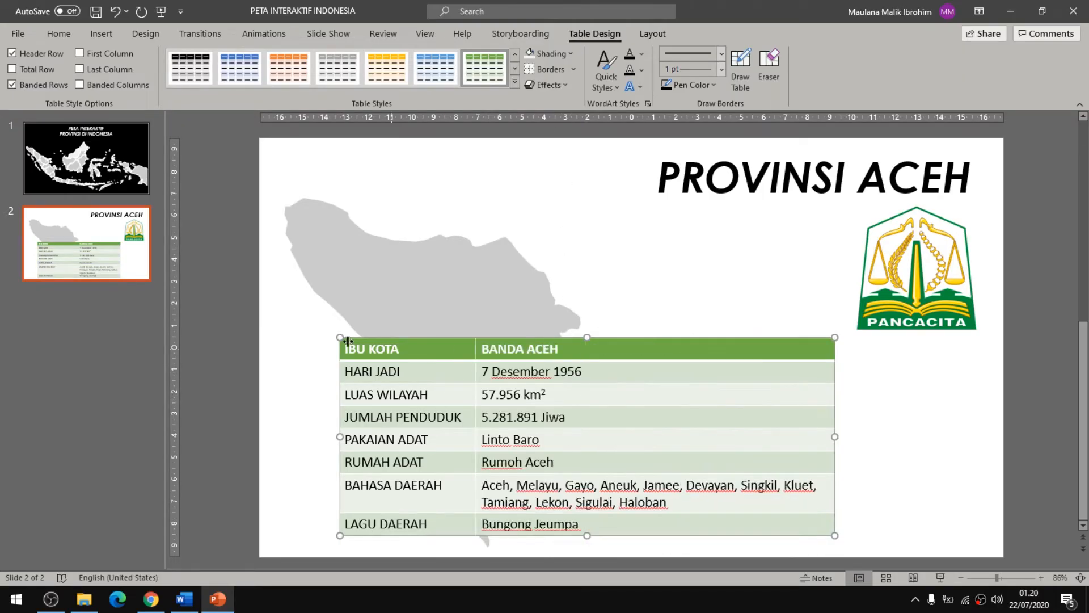
pyautogui.moveTo(347, 349)
pyautogui.mouseDown()
pyautogui.moveTo(543, 480)
pyautogui.moveTo(557, 516)
pyautogui.mouseUp()
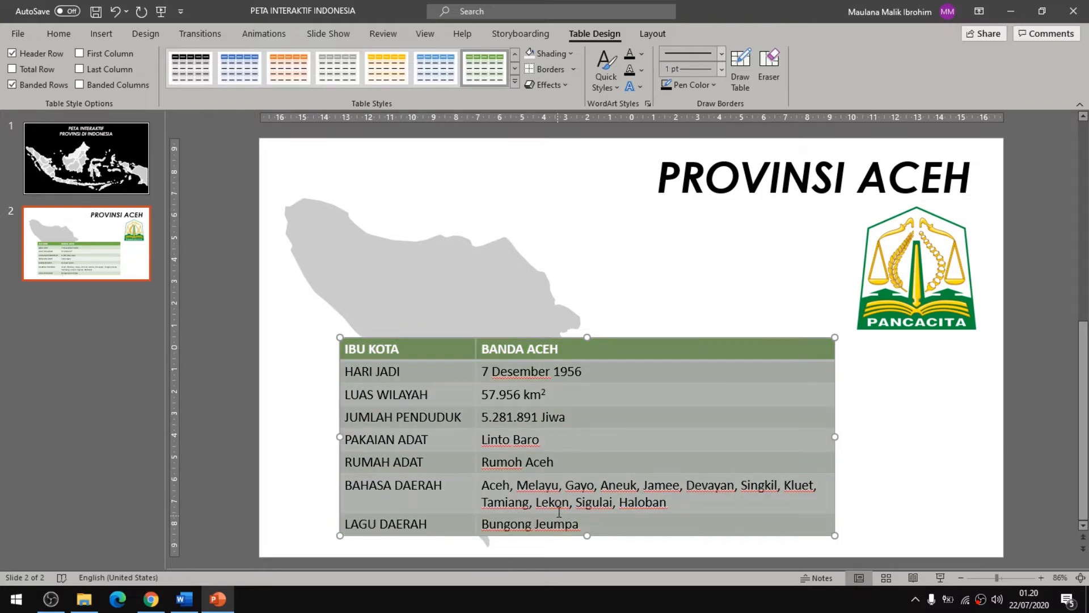
pyautogui.click(93, 37)
pyautogui.click(66, 35)
pyautogui.click(265, 61)
pyautogui.write('Cent')
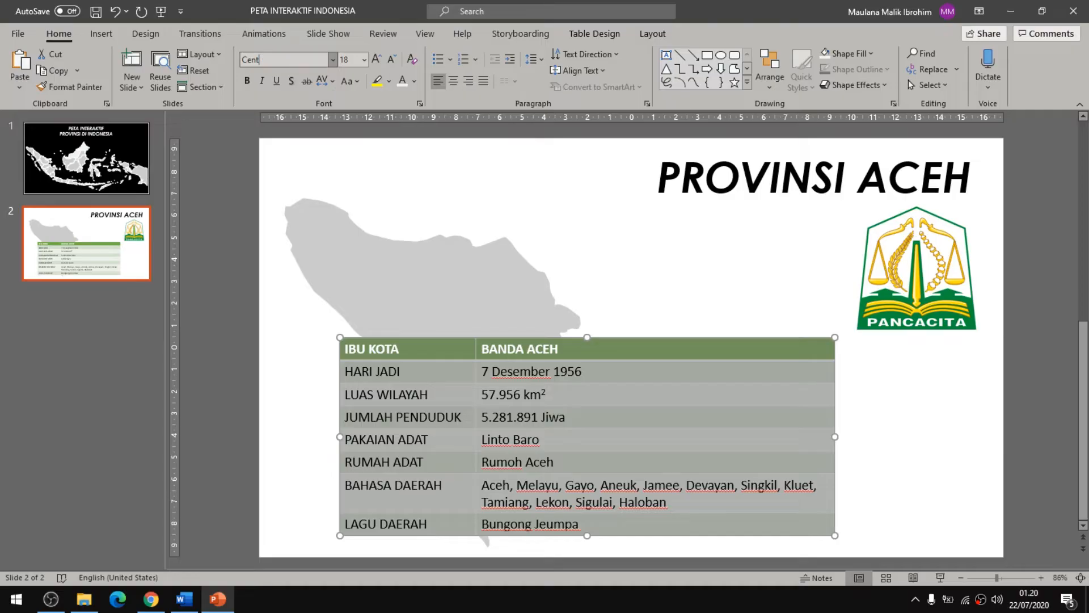
pyautogui.click(458, 381)
pyautogui.click(577, 337)
# - Set all the table's text to the Century Gothic font at size 16
pyautogui.moveTo(401, 346); pyautogui.dragTo(562, 531)
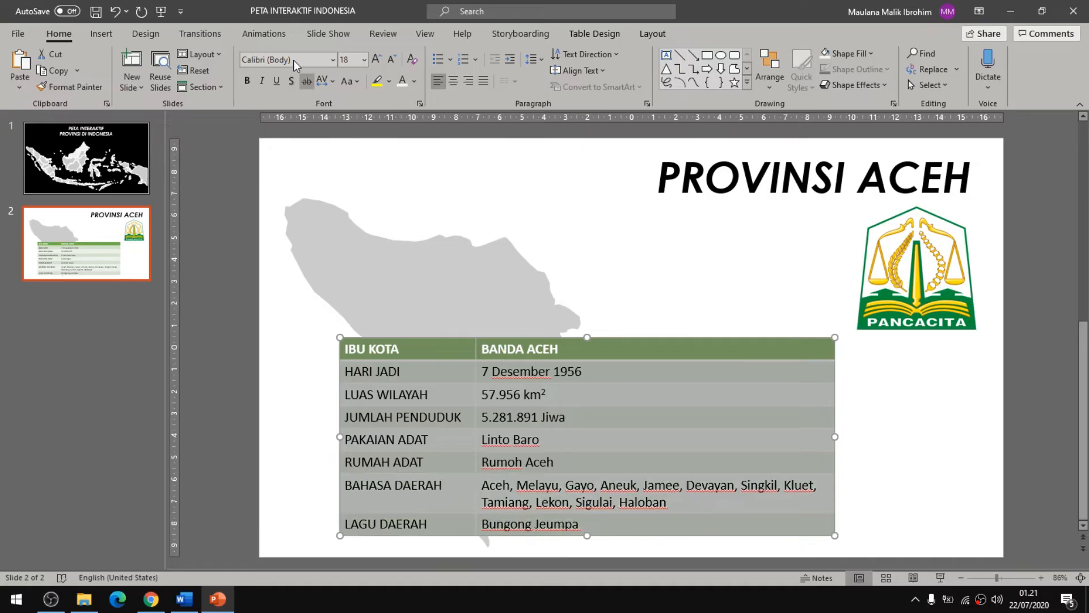
pyautogui.click(250, 58)
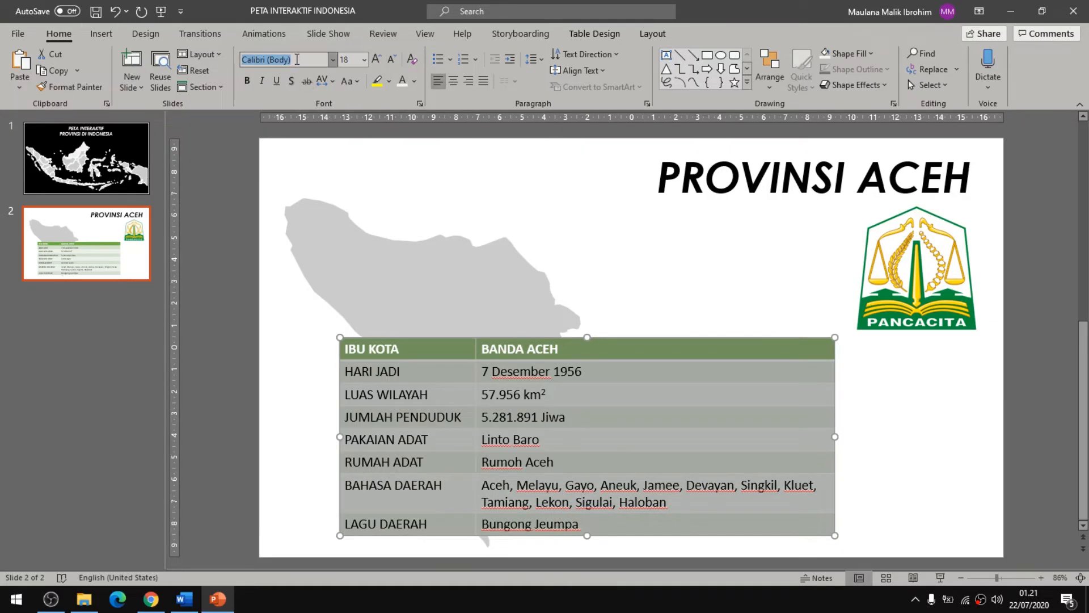
pyautogui.write('Cue')
pyautogui.write('entury Gothic')
pyautogui.click(332, 60)
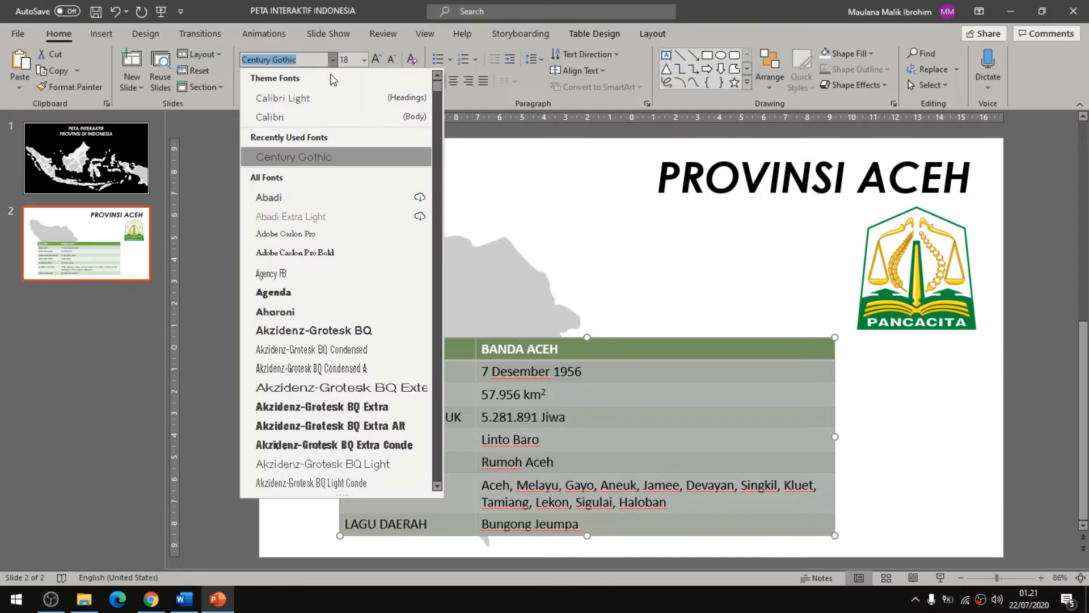
pyautogui.click(321, 158)
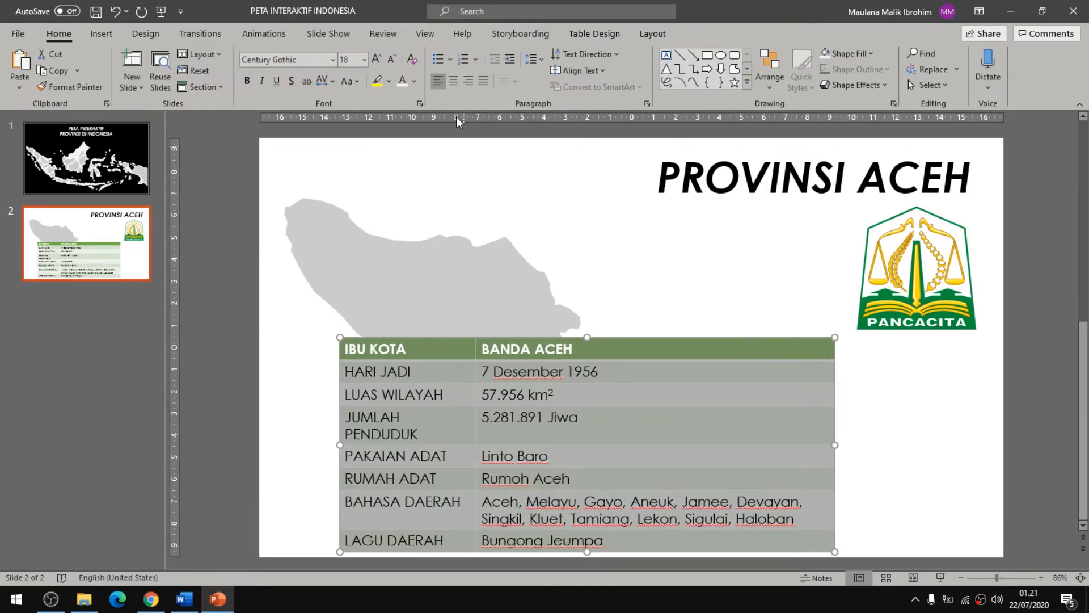
pyautogui.click(390, 60)
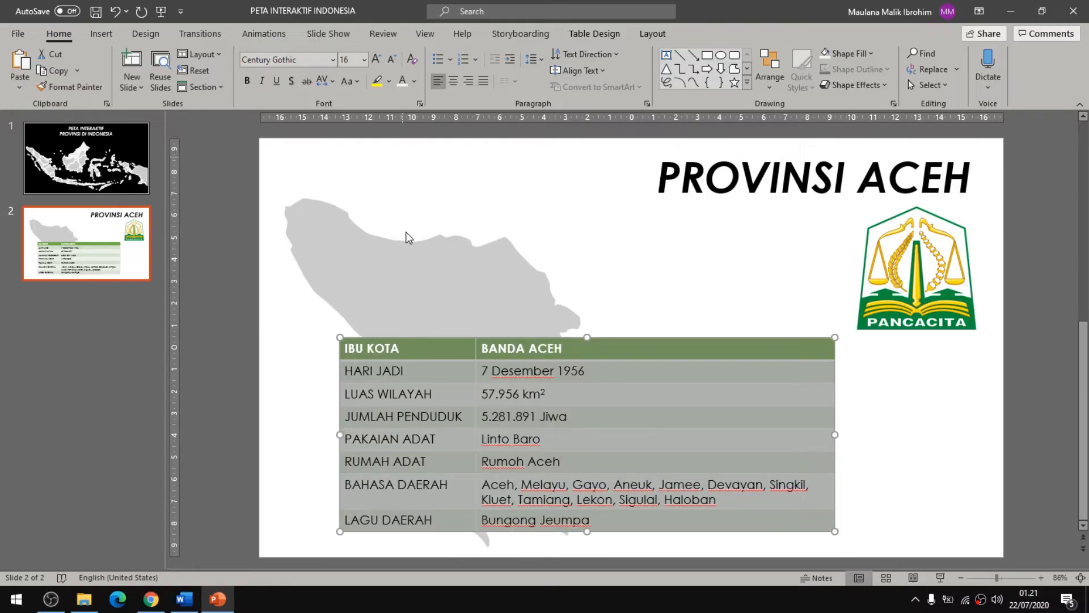
# - Move the table to the right of the Aceh shape and narrow it to fit within the slide
pyautogui.click(424, 394)
pyautogui.moveTo(437, 336); pyautogui.dragTo(700, 341)
pyautogui.moveTo(1065, 437); pyautogui.dragTo(946, 437)
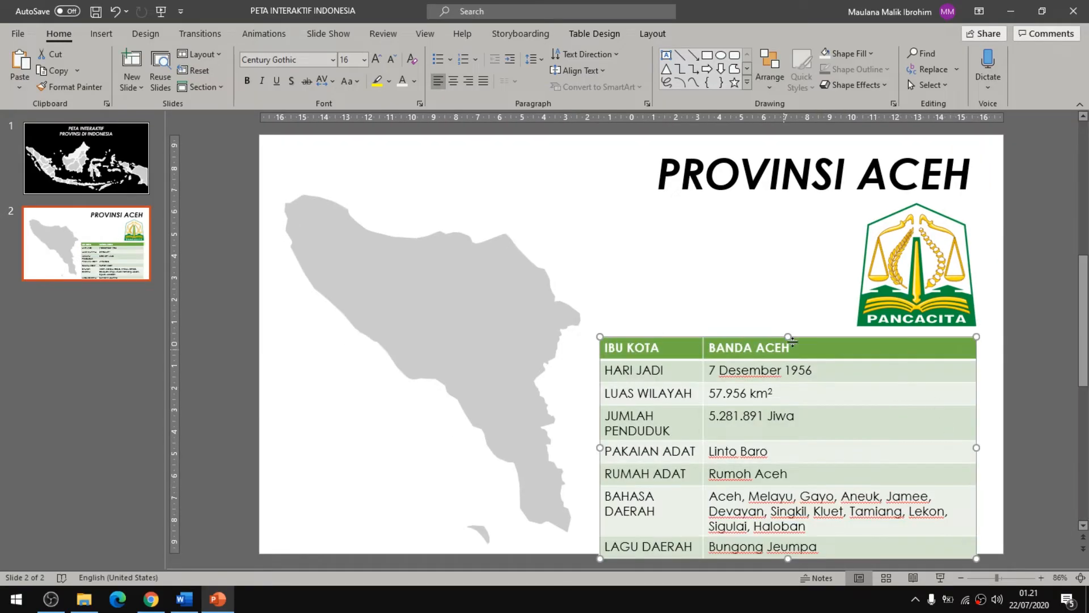
# - Shrink the Aceh emblem slightly, align it near the table's right edge, and move the table up to just beneath it
pyautogui.click(882, 301)
pyautogui.moveTo(979, 326); pyautogui.dragTo(967, 316)
pyautogui.moveTo(926, 276); pyautogui.dragTo(936, 277)
pyautogui.click(899, 349)
pyautogui.moveTo(884, 339); pyautogui.dragTo(881, 319)
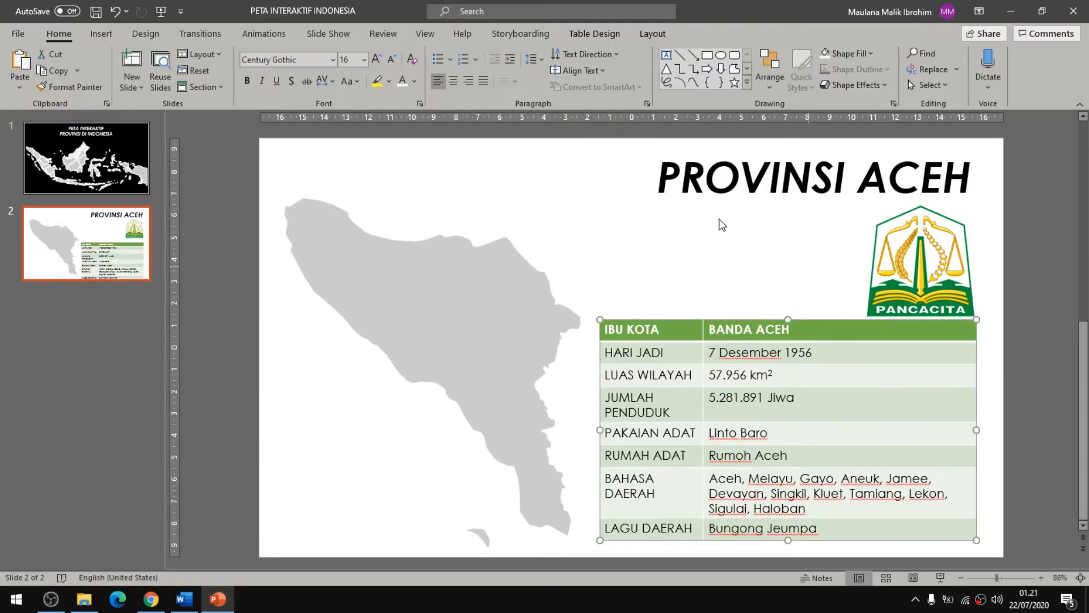
# - Fill the Aceh province shape with a dark green theme color
pyautogui.click(710, 219)
pyautogui.click(474, 340)
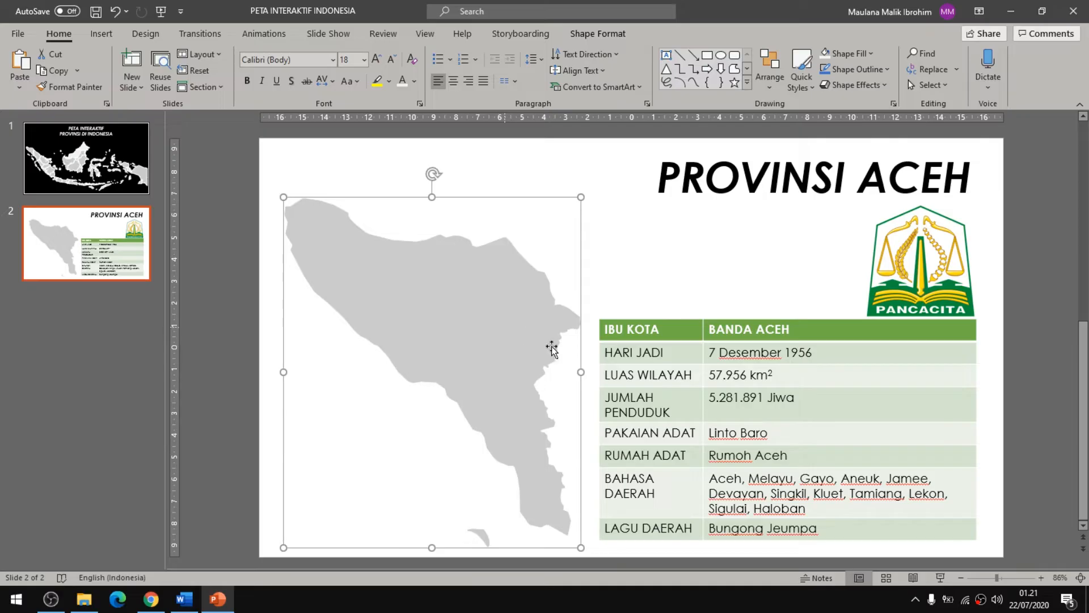
pyautogui.click(595, 36)
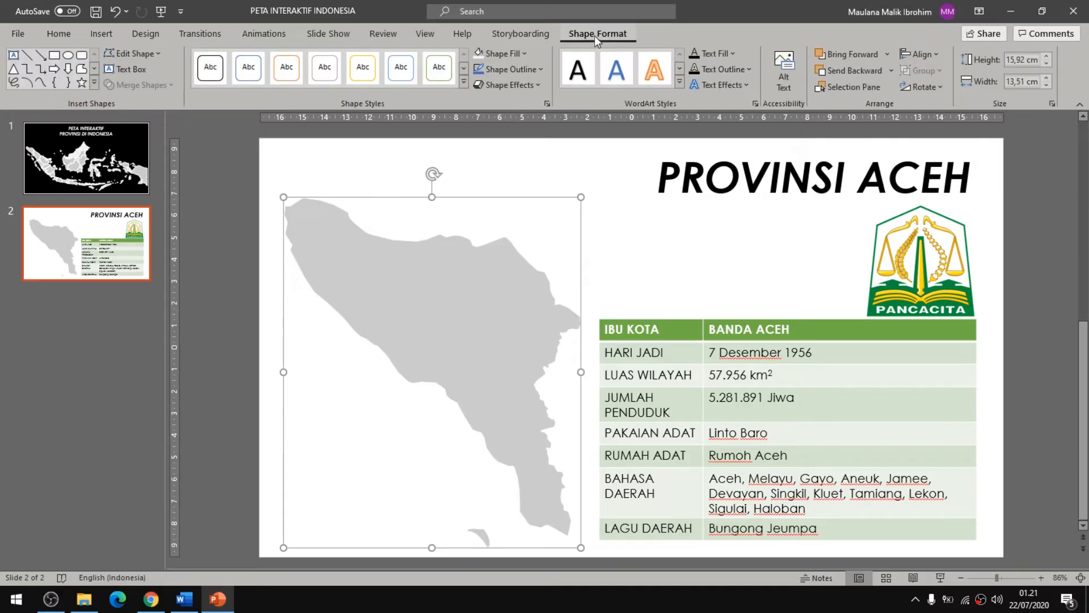
pyautogui.click(502, 55)
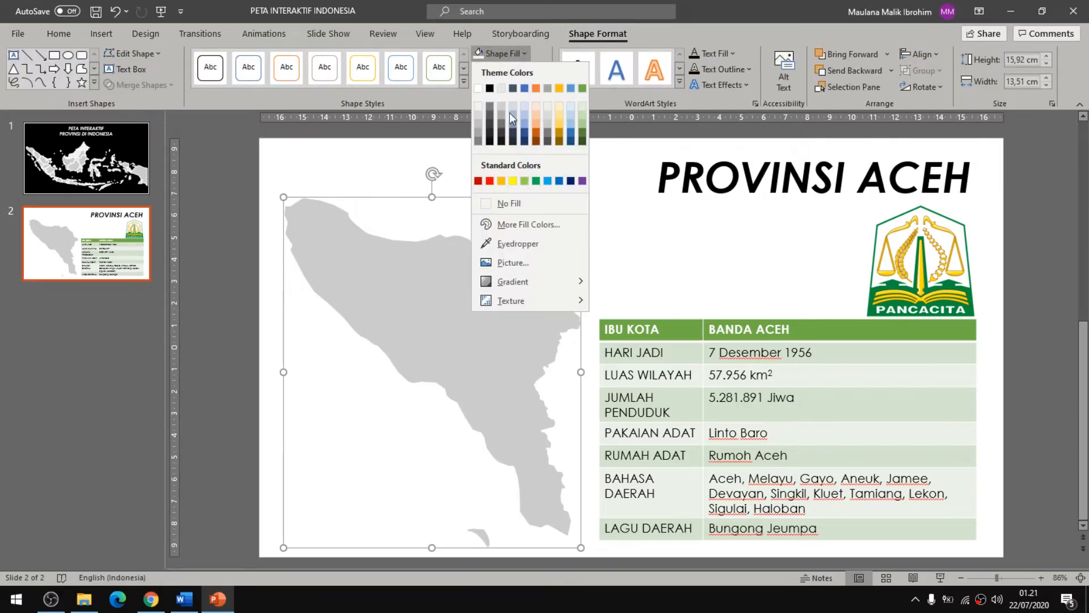
pyautogui.click(581, 134)
pyautogui.click(616, 232)
# - On the overview map slide, hyperlink the Aceh province shape to Slide 2 of this document
pyautogui.click(112, 187)
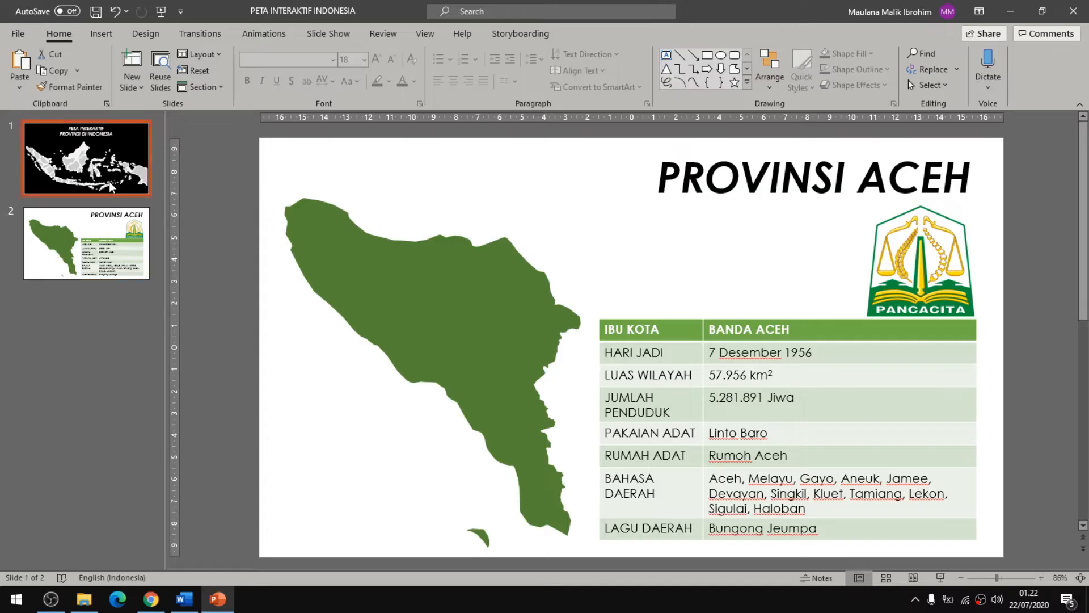
pyautogui.click(120, 241)
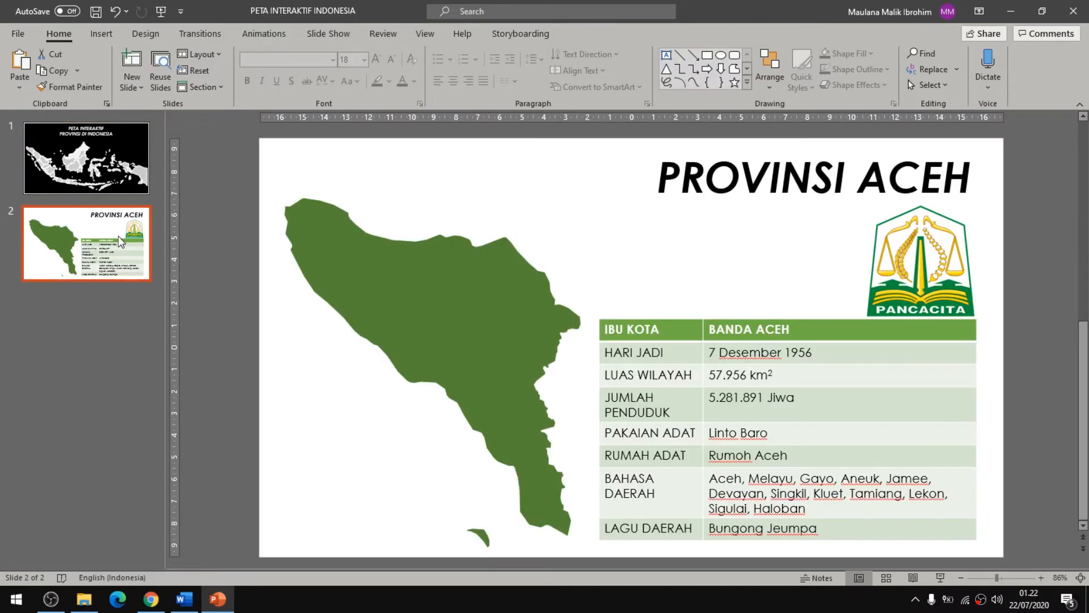
pyautogui.click(95, 168)
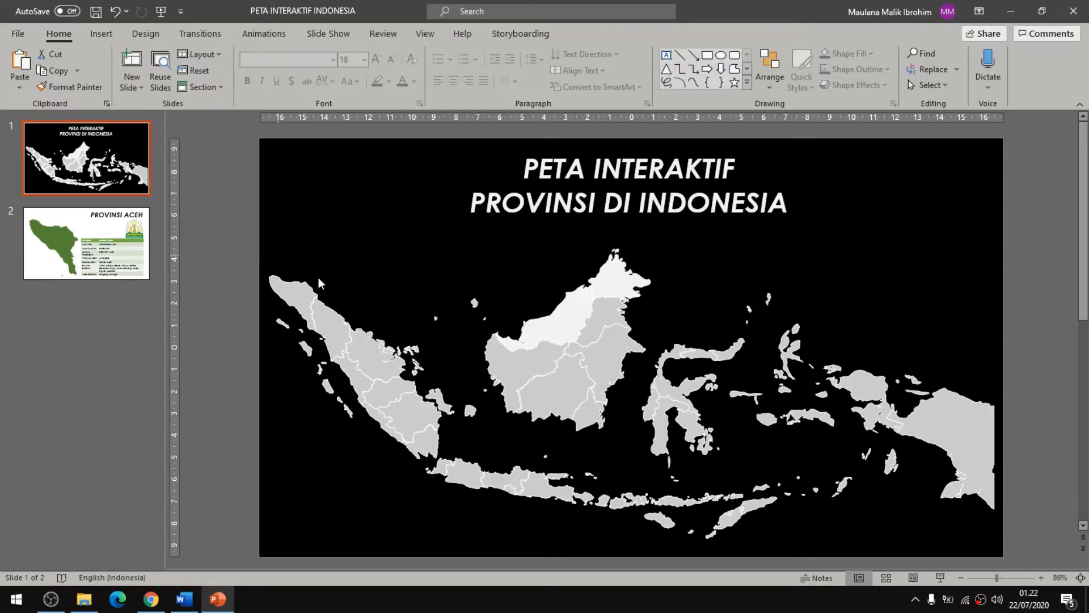
pyautogui.click(518, 348)
pyautogui.click(346, 215)
pyautogui.click(297, 291)
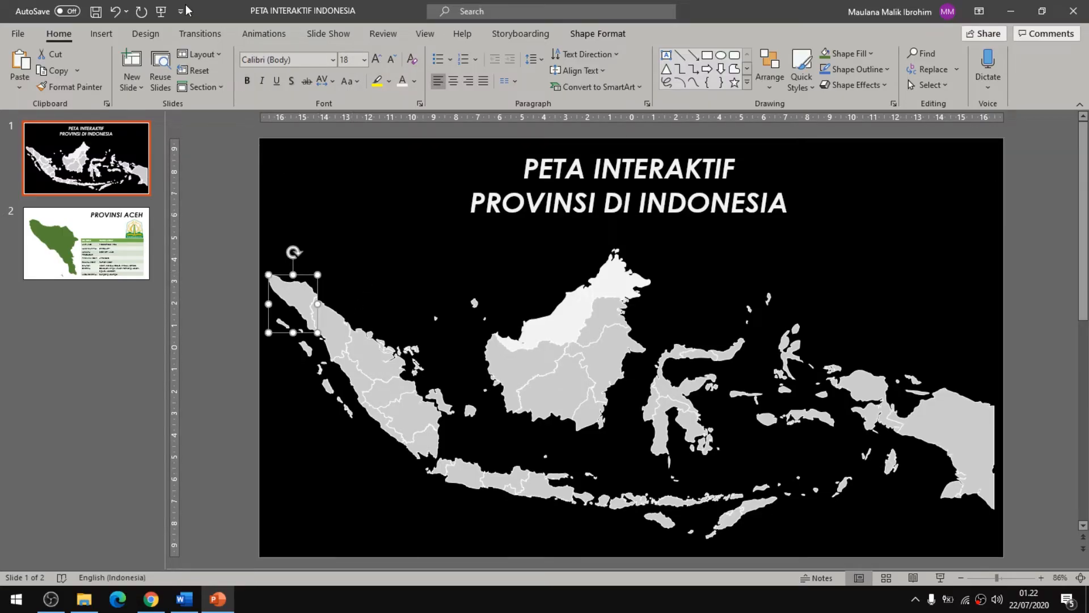
pyautogui.click(102, 34)
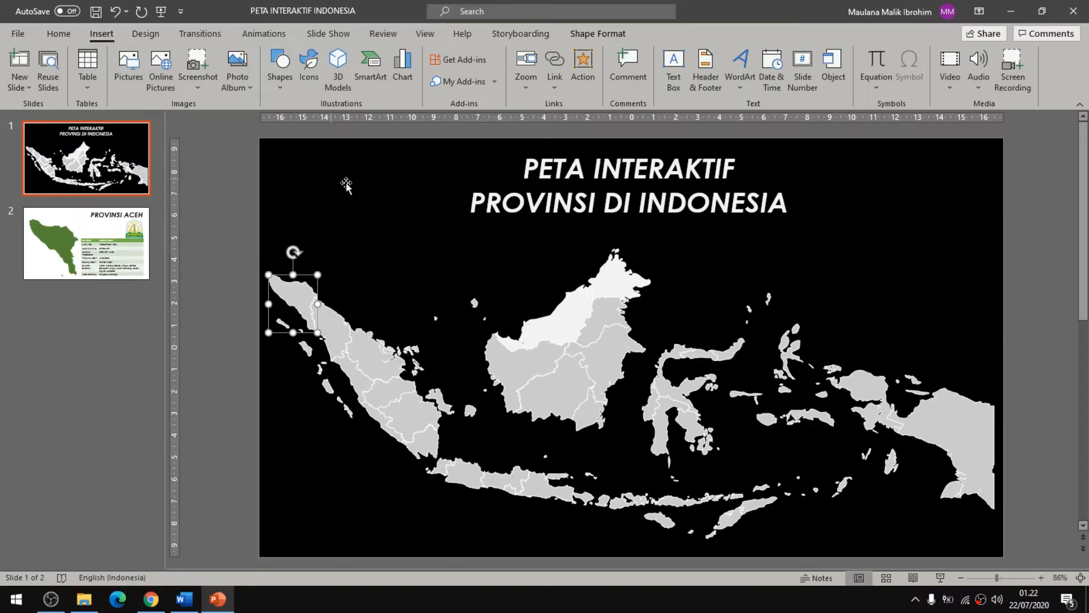
pyautogui.click(557, 79)
pyautogui.click(587, 157)
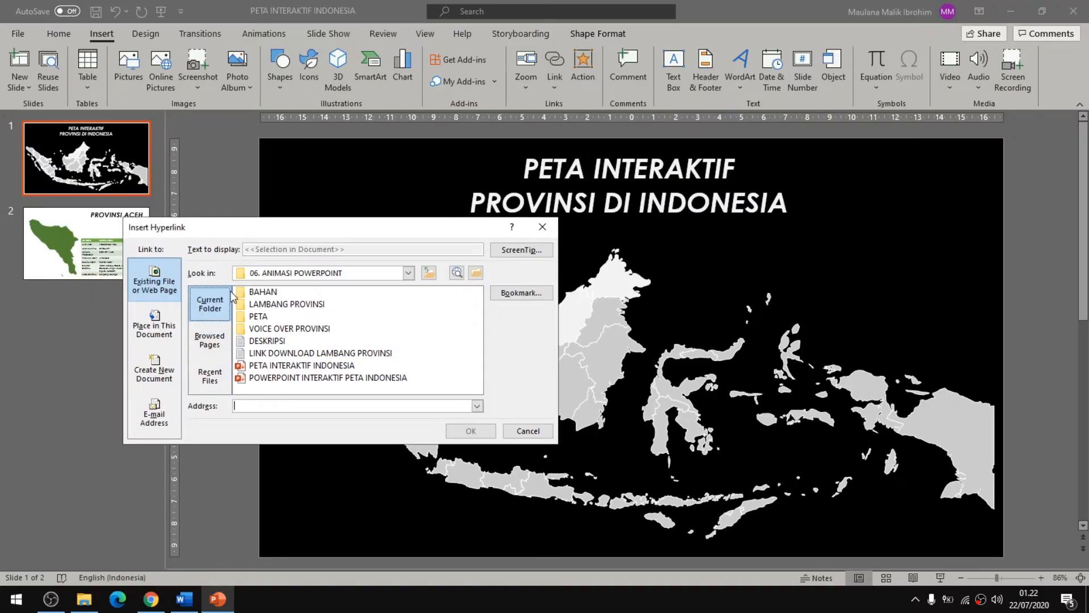
pyautogui.click(165, 291)
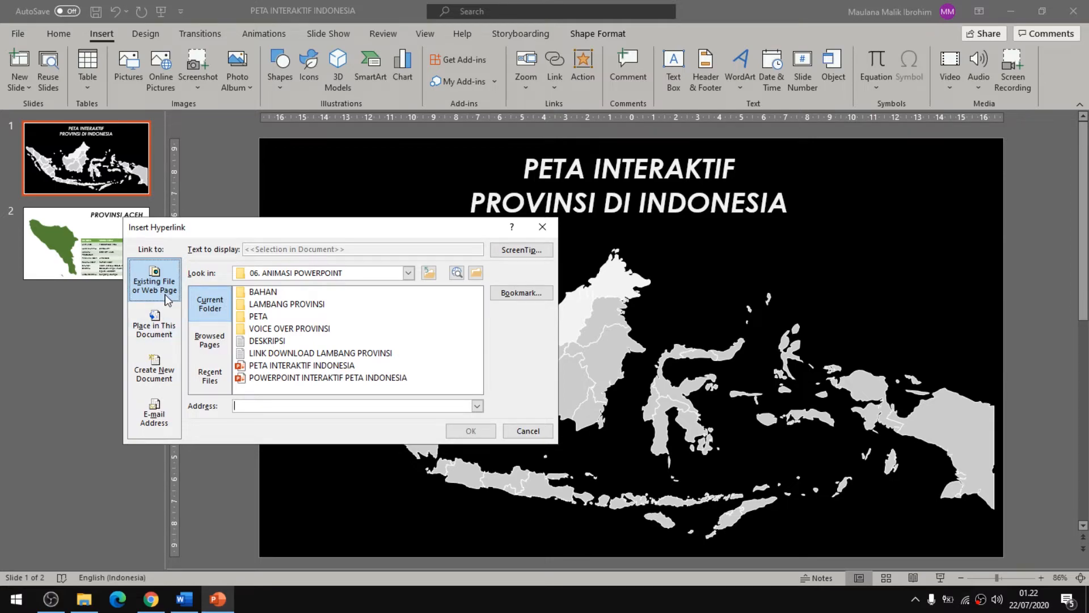
pyautogui.click(154, 328)
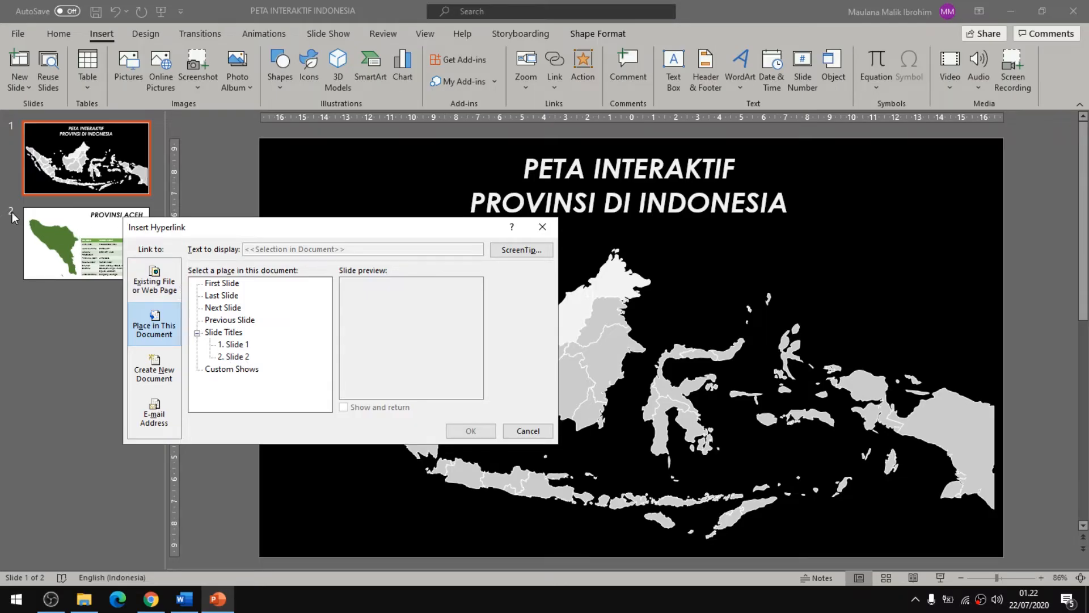
pyautogui.click(236, 356)
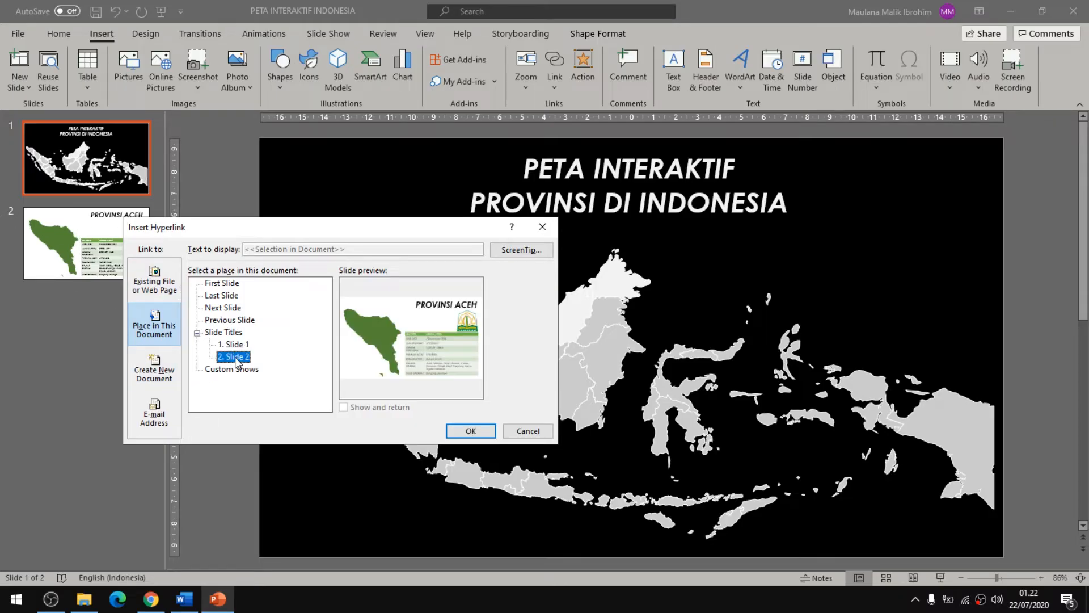
pyautogui.click(470, 430)
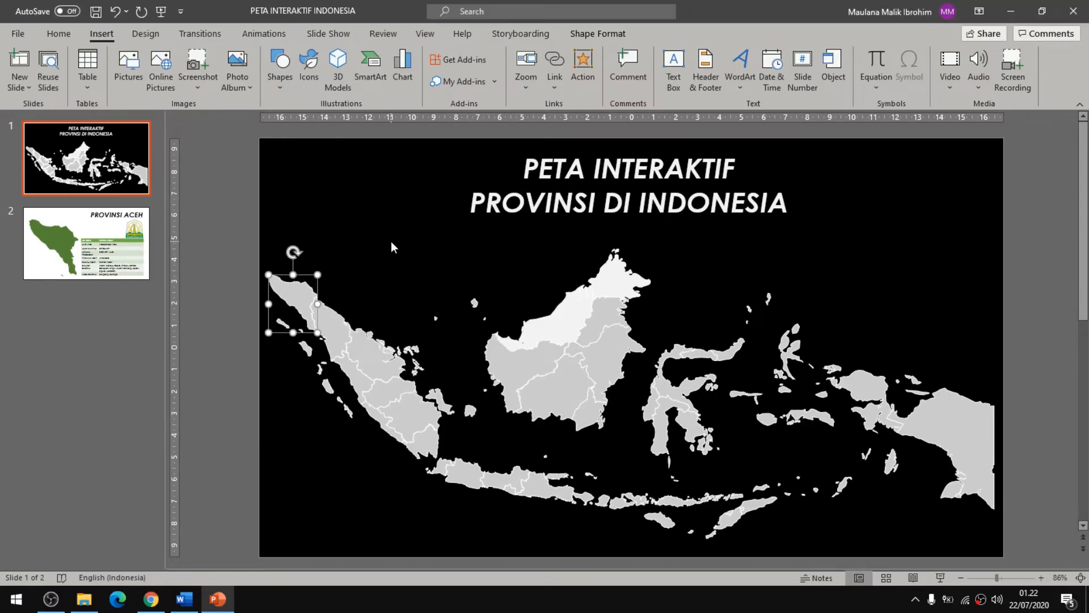
pyautogui.click(397, 254)
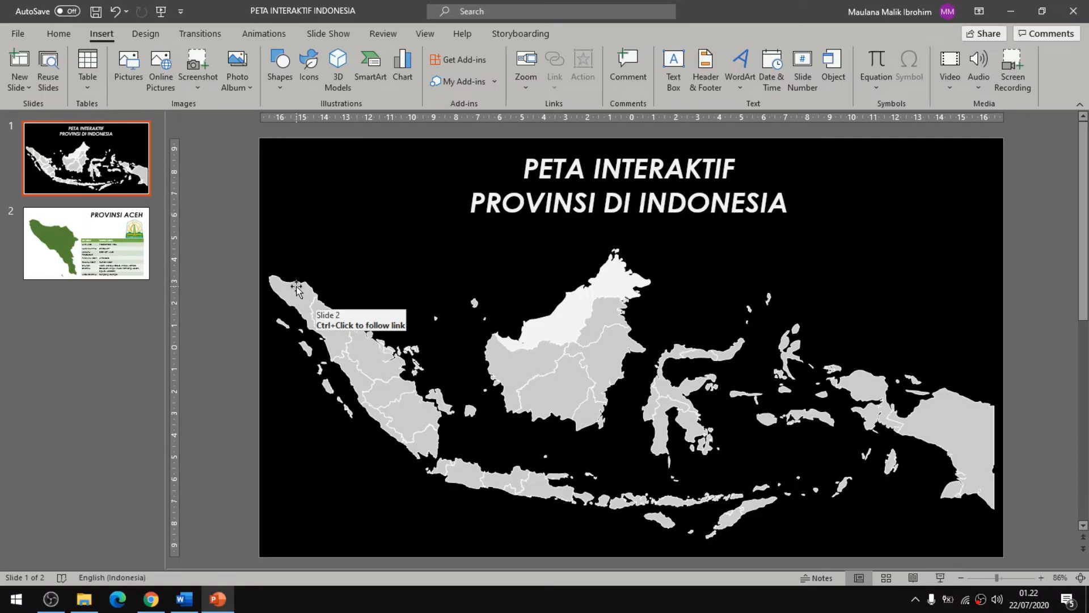
# - Run the slide show from the map slide, swap presenter view for the full slide, test the Aceh link, and end the show
pyautogui.click(946, 584)
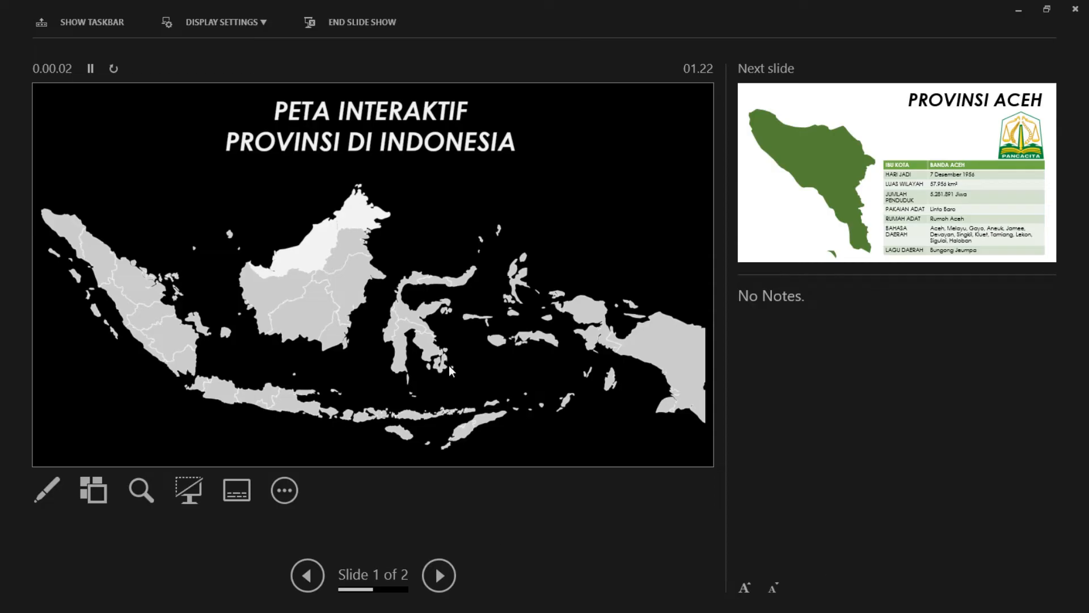
pyautogui.click(234, 23)
pyautogui.click(235, 61)
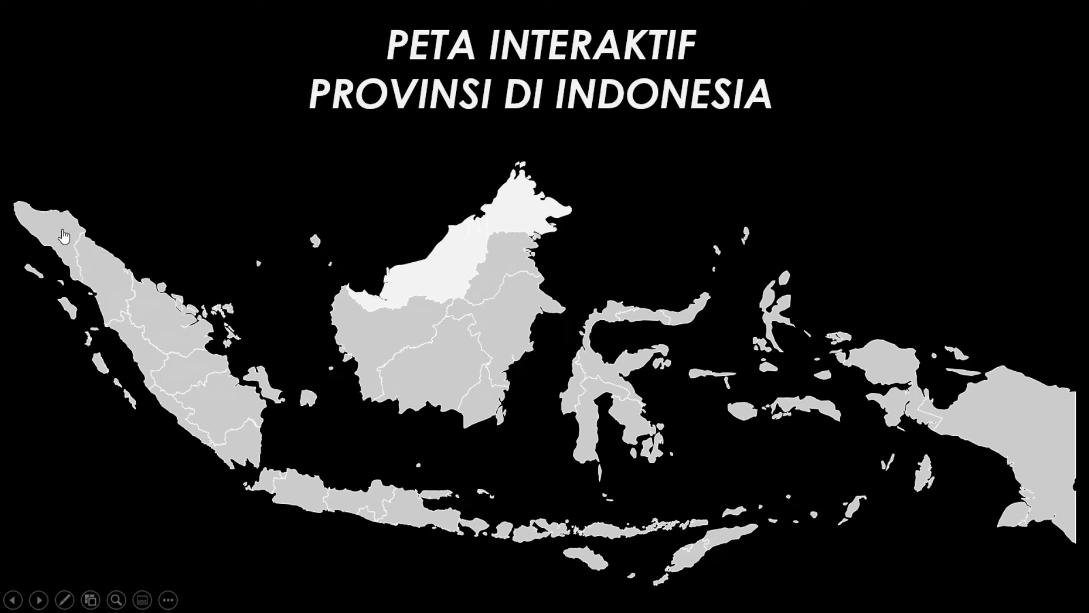
pyautogui.click(63, 236)
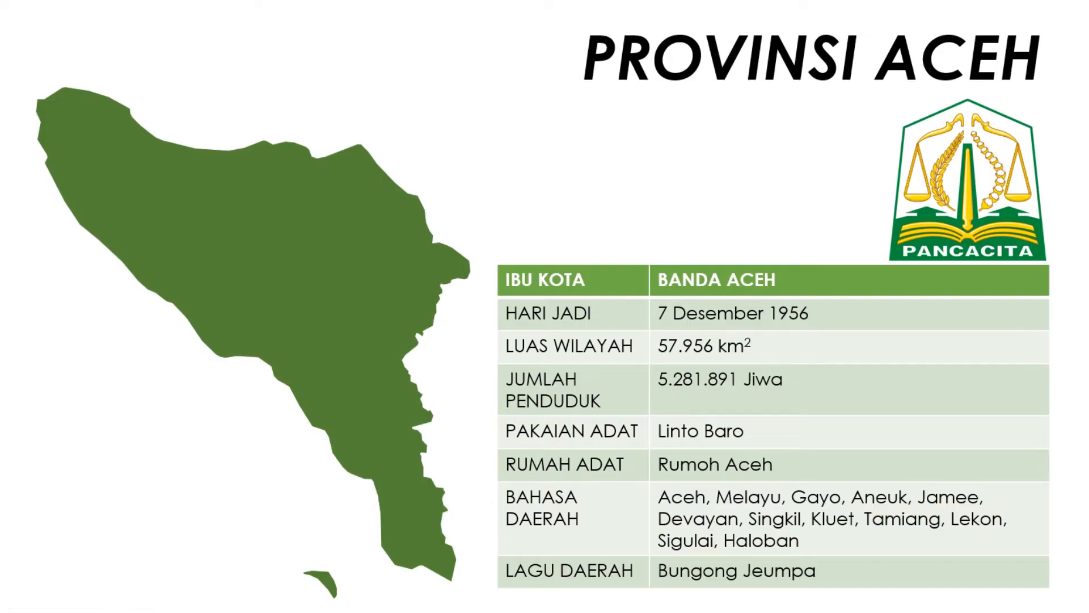
pyautogui.press('Escape')
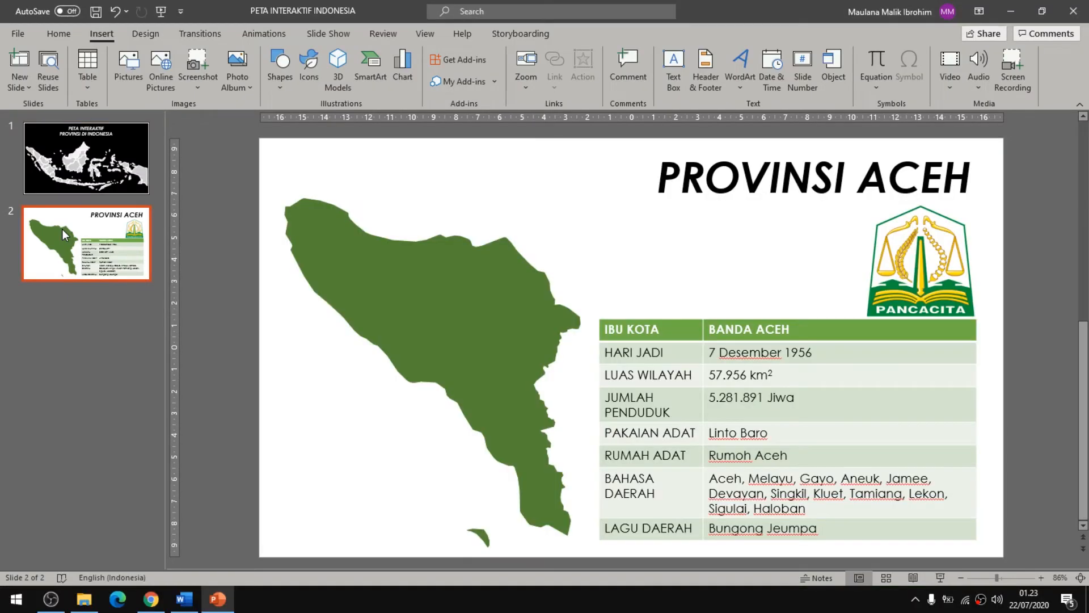
# - In the action settings of the map's Aceh shape, set the mouse-click hyperlink target to Slide 2
pyautogui.click(82, 174)
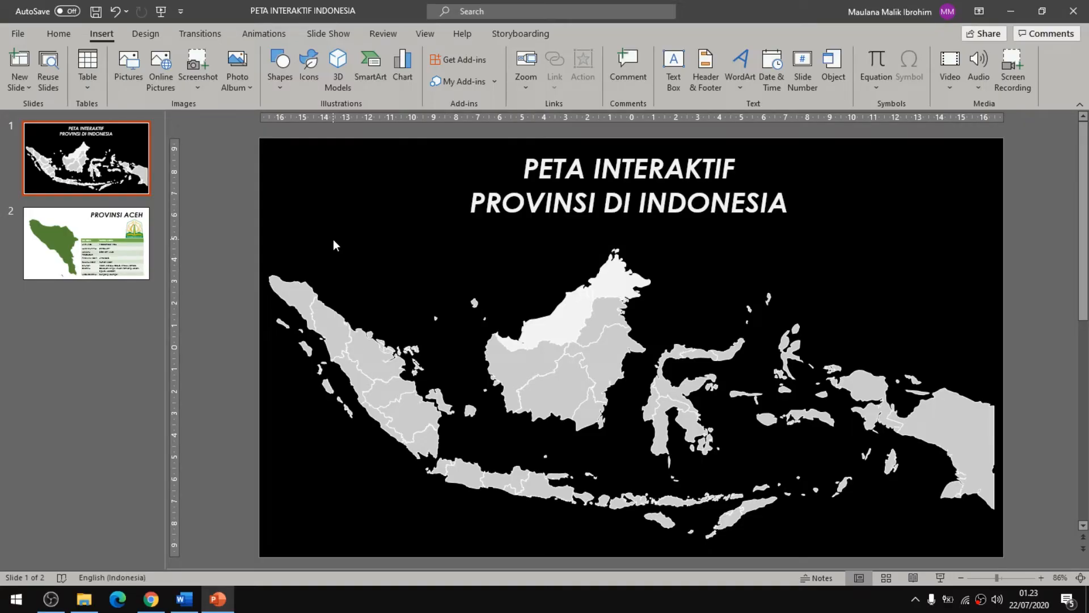
pyautogui.click(299, 298)
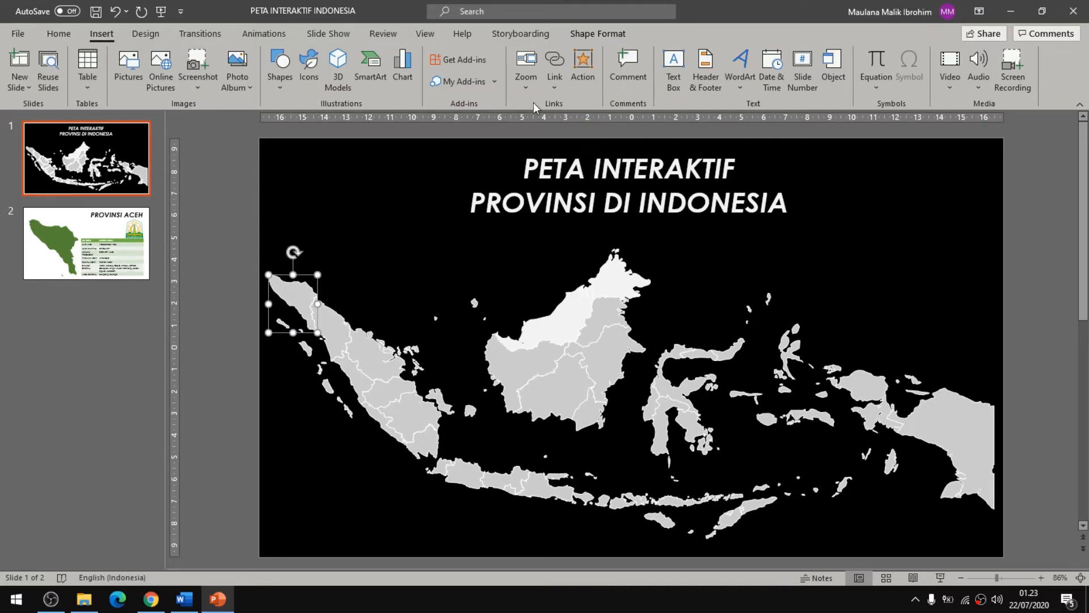
pyautogui.click(587, 65)
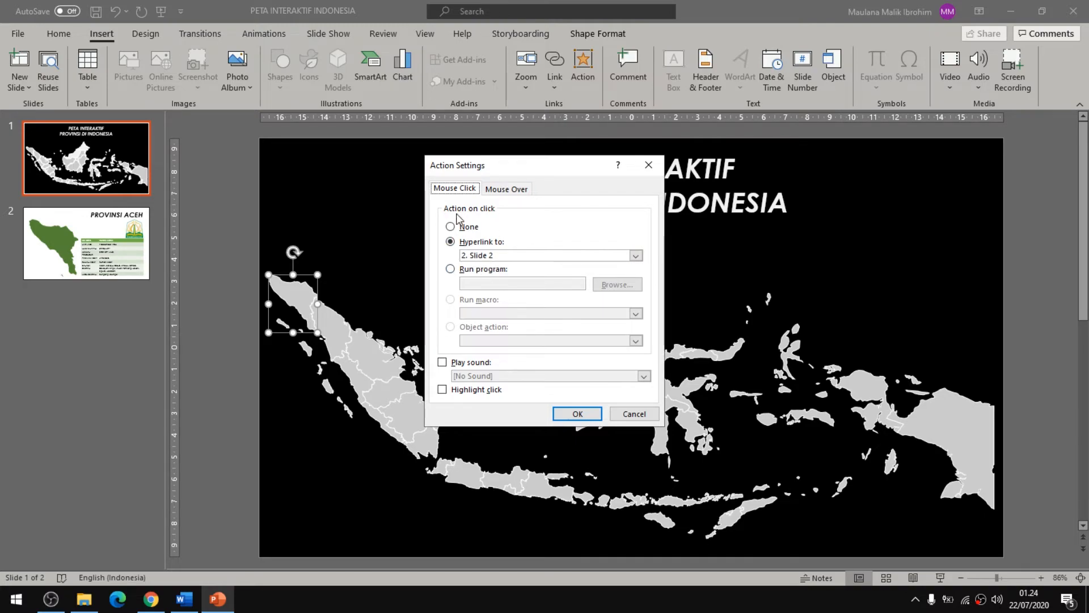
pyautogui.press('Tab')
pyautogui.click(488, 255)
pyautogui.click(598, 237)
pyautogui.click(635, 255)
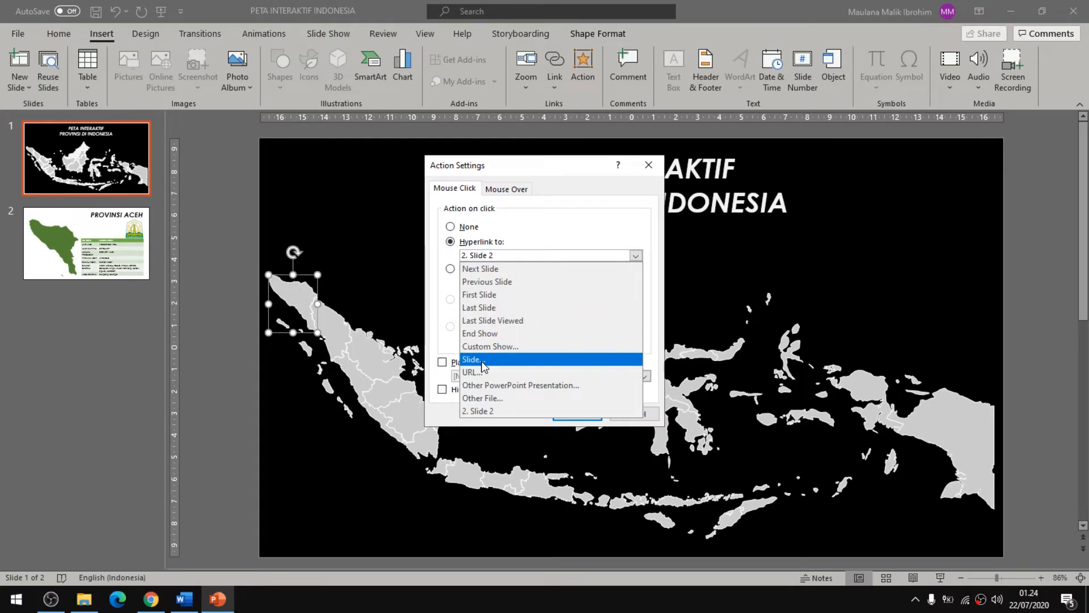
pyautogui.click(481, 361)
pyautogui.click(409, 246)
pyautogui.click(623, 375)
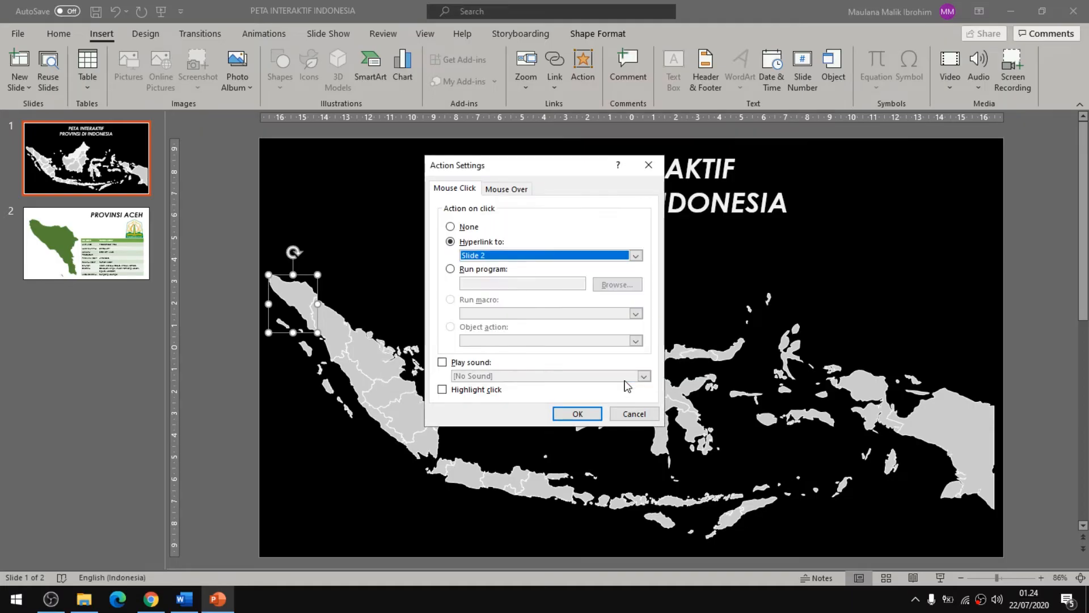
# - Add a mouse-over sound to the Aceh shape using the audio file "1. Aceh" from the VOICE OVER PROVINSI folder
pyautogui.click(507, 189)
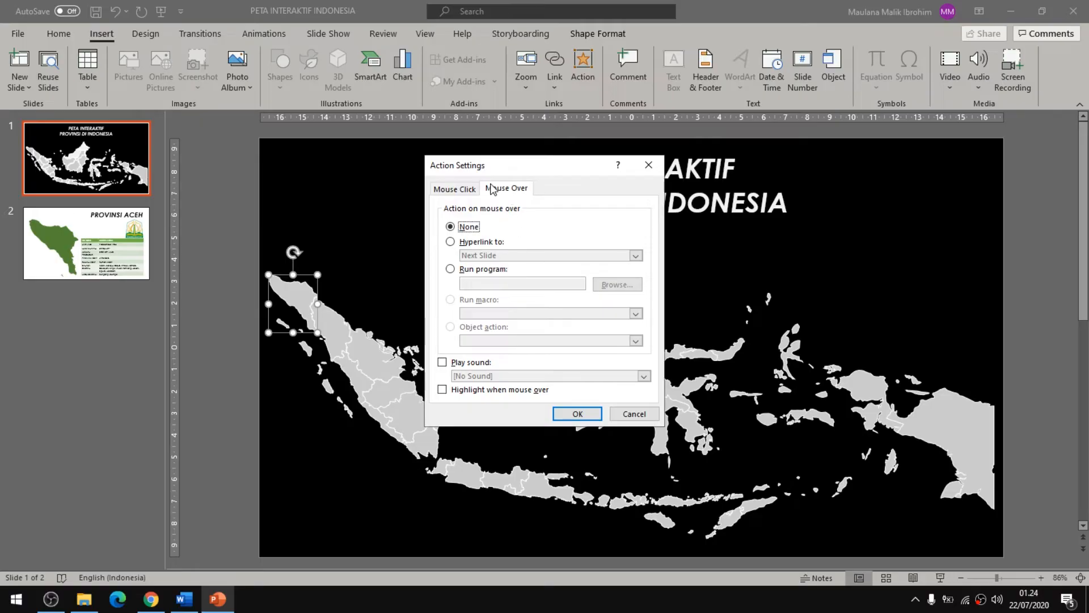
pyautogui.click(442, 362)
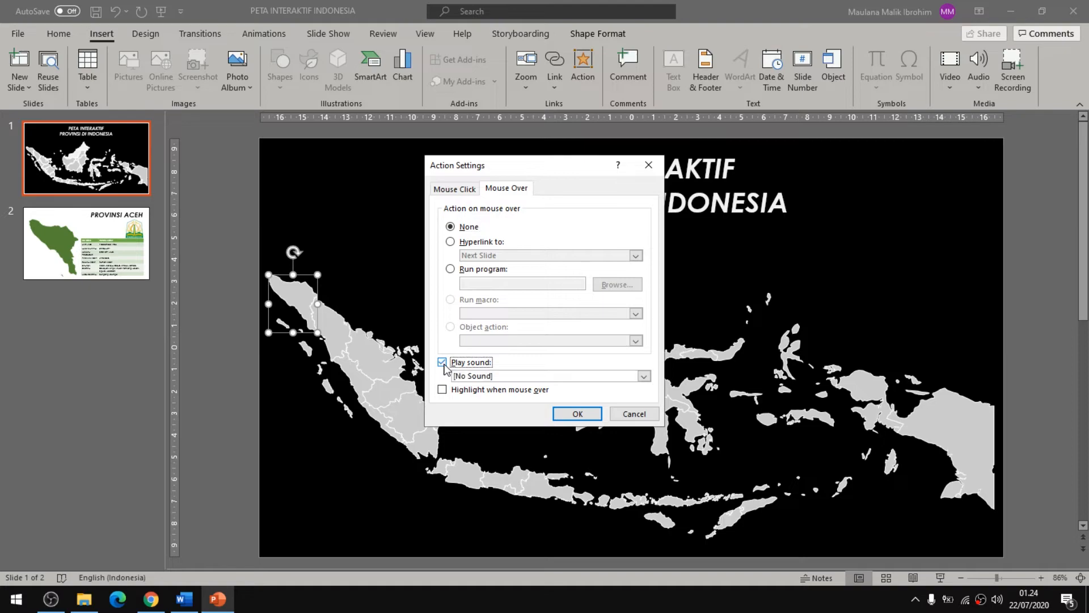
pyautogui.click(606, 376)
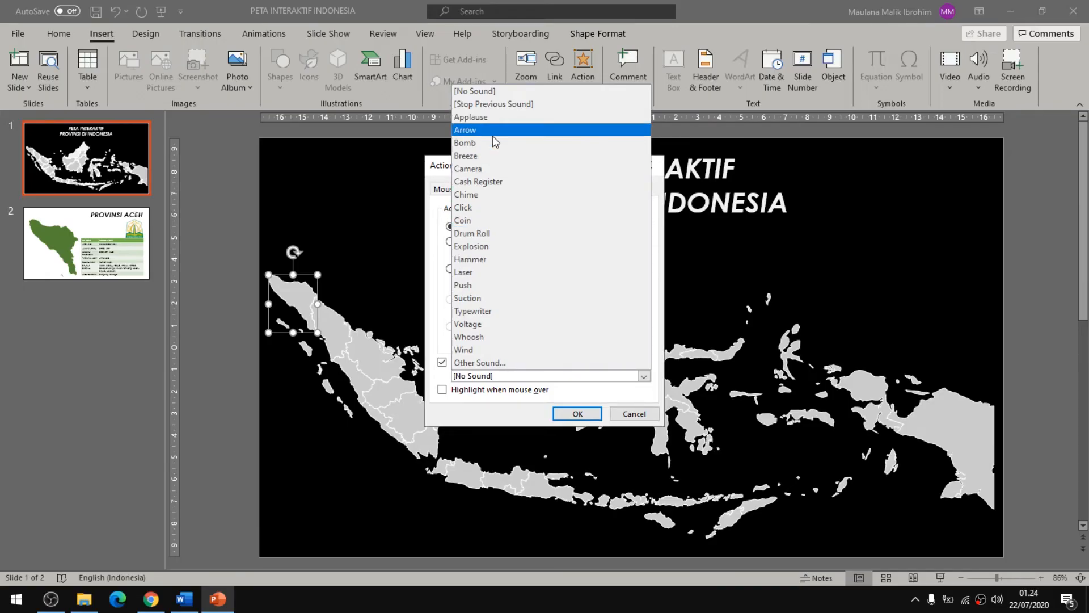
pyautogui.click(498, 363)
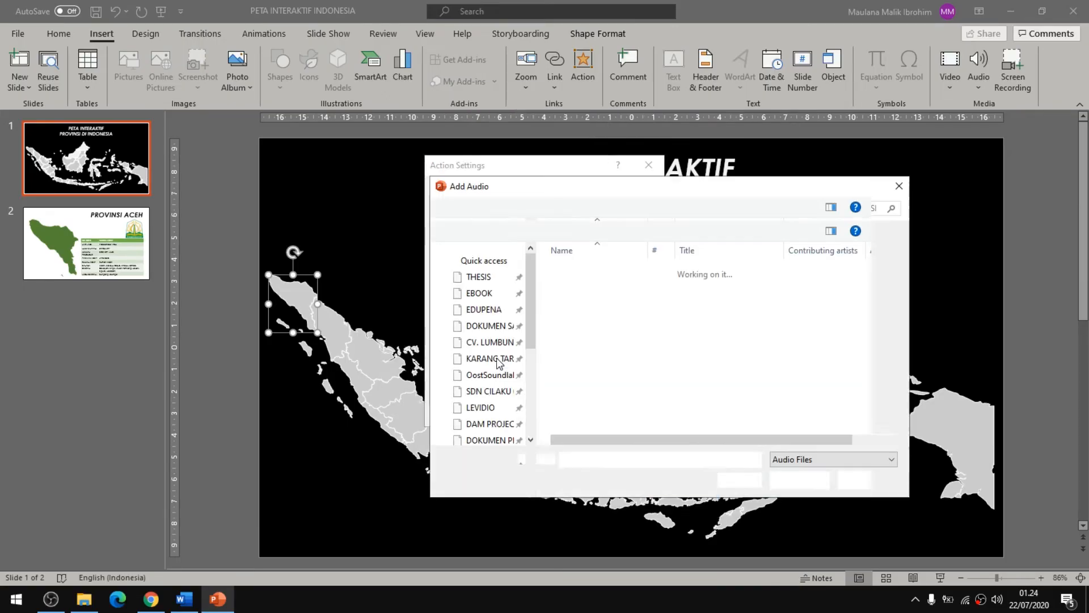
pyautogui.scroll(-2, 653, 352)
pyautogui.scroll(2, 652, 397)
pyautogui.click(598, 209)
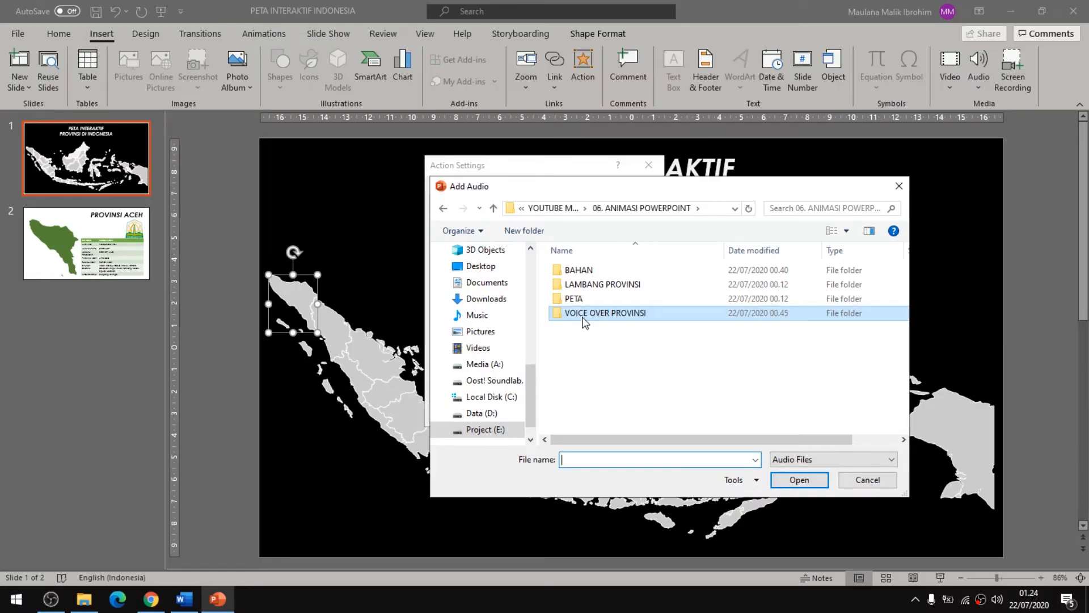
pyautogui.doubleClick(587, 316)
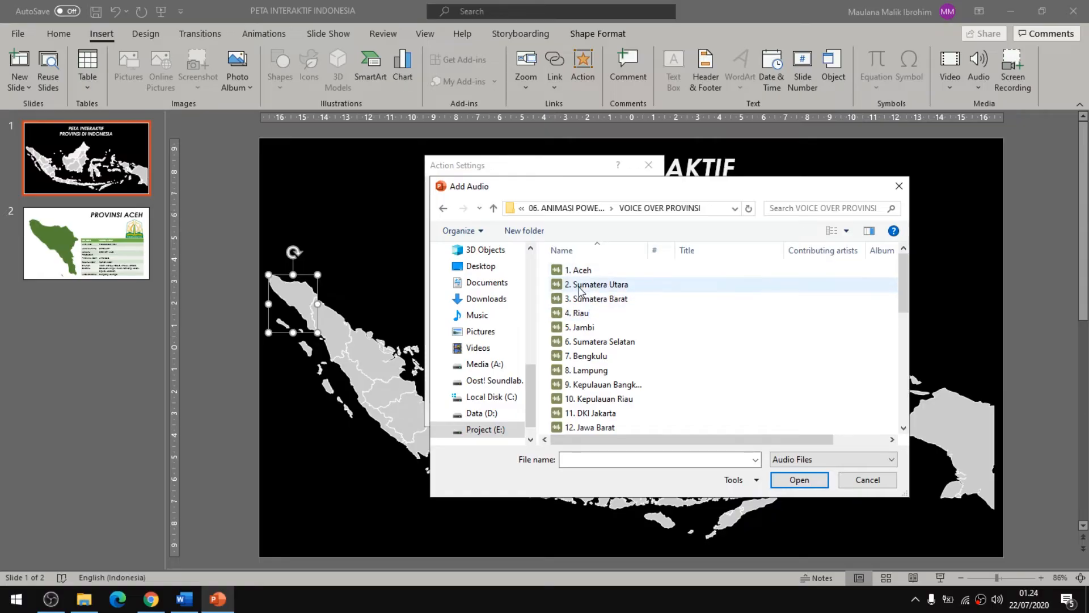
pyautogui.click(573, 271)
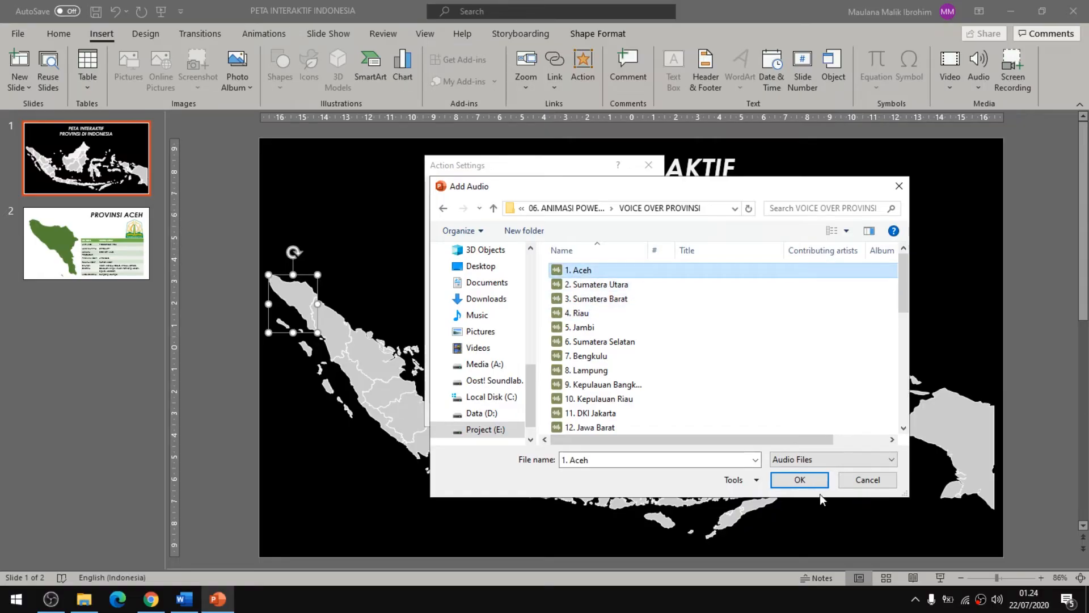
pyautogui.click(776, 478)
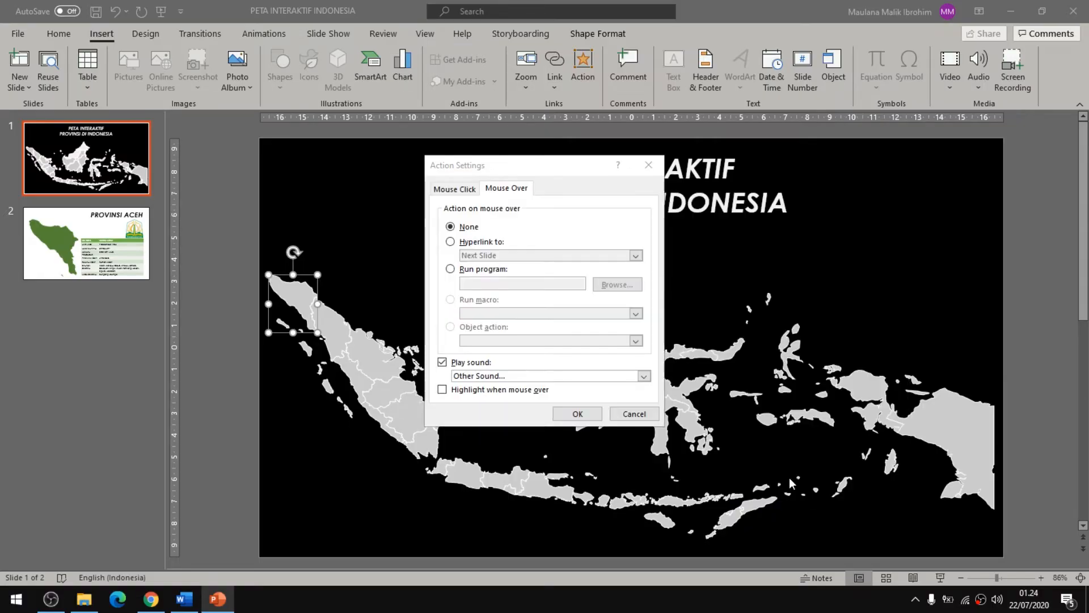
pyautogui.click(591, 417)
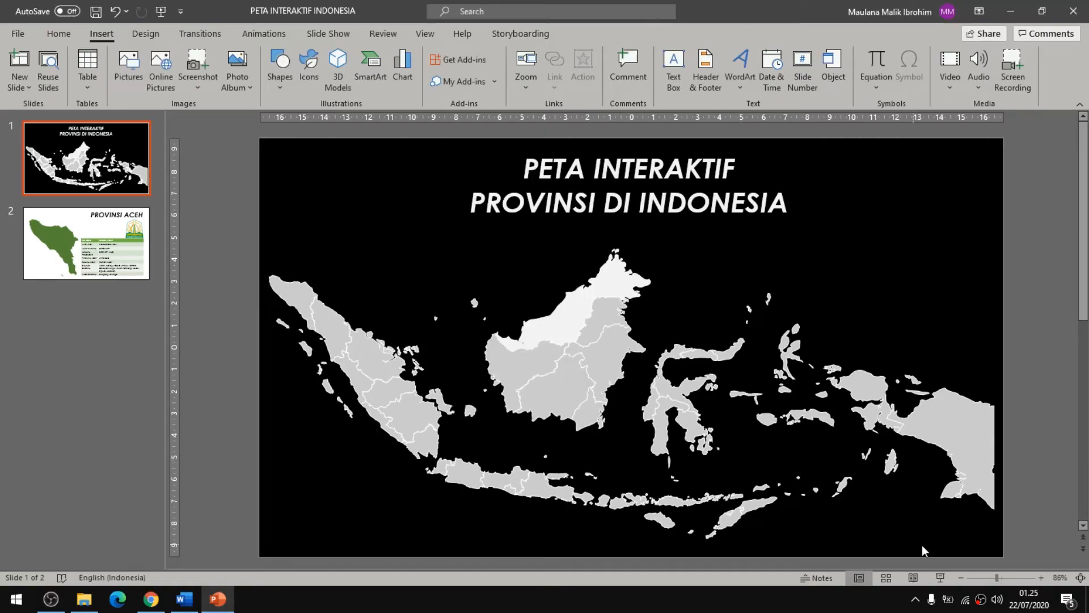
# - Present the map slide full screen, test the Aceh province's mouse-over sound and link, and exit the slide show
pyautogui.click(941, 577)
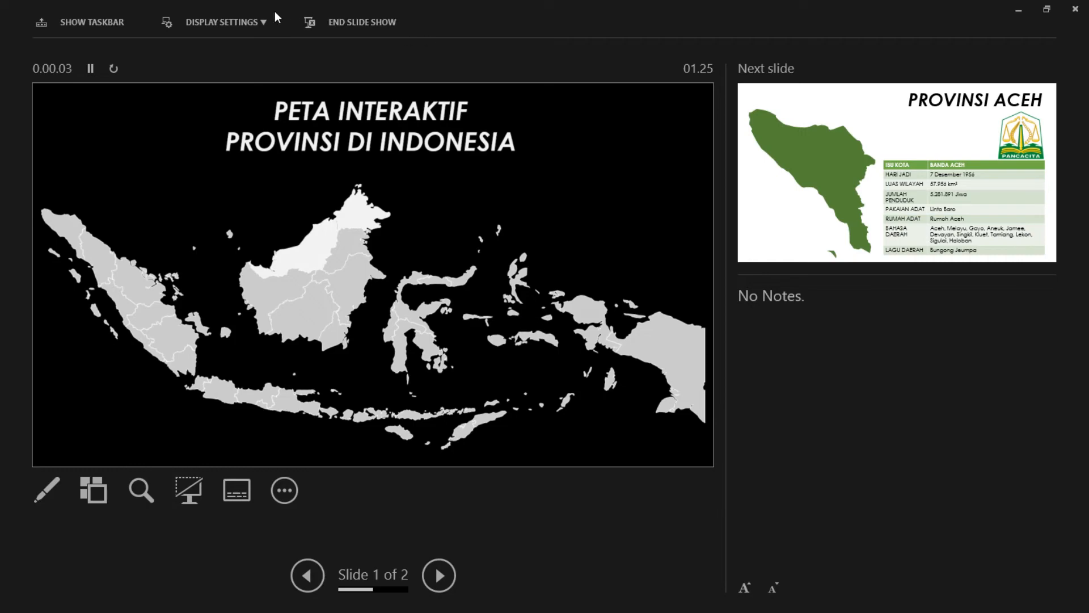
pyautogui.click(260, 22)
pyautogui.click(228, 51)
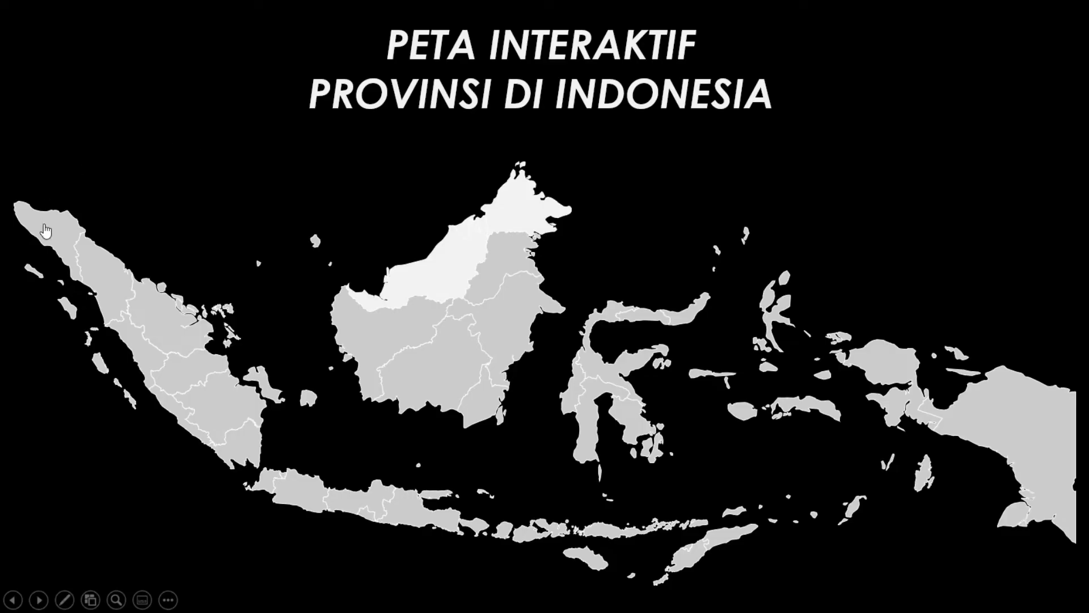
pyautogui.click(47, 232)
pyautogui.click(172, 193)
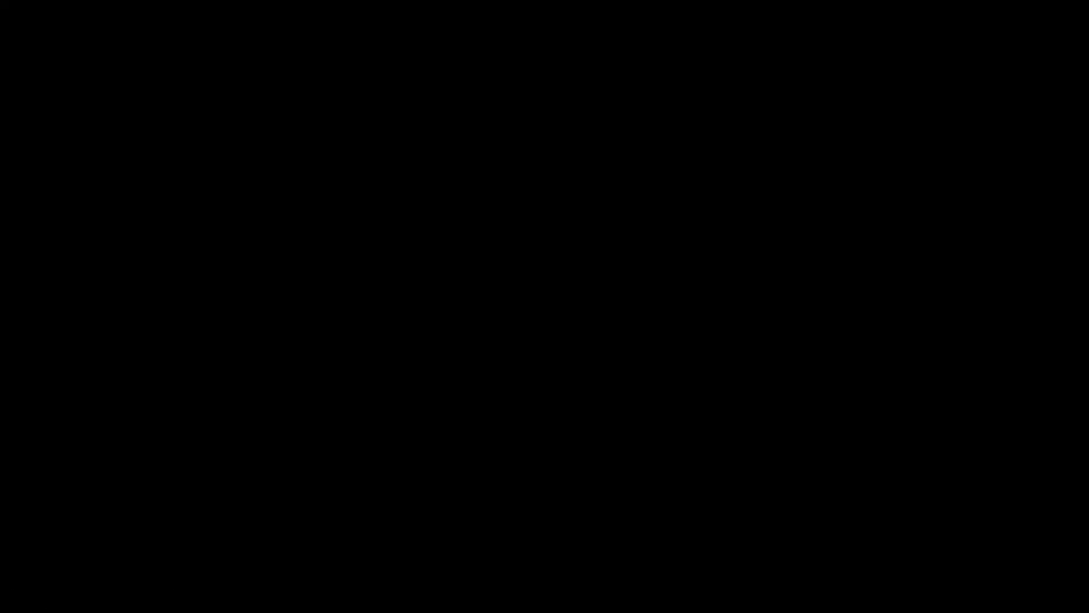
pyautogui.click(188, 190)
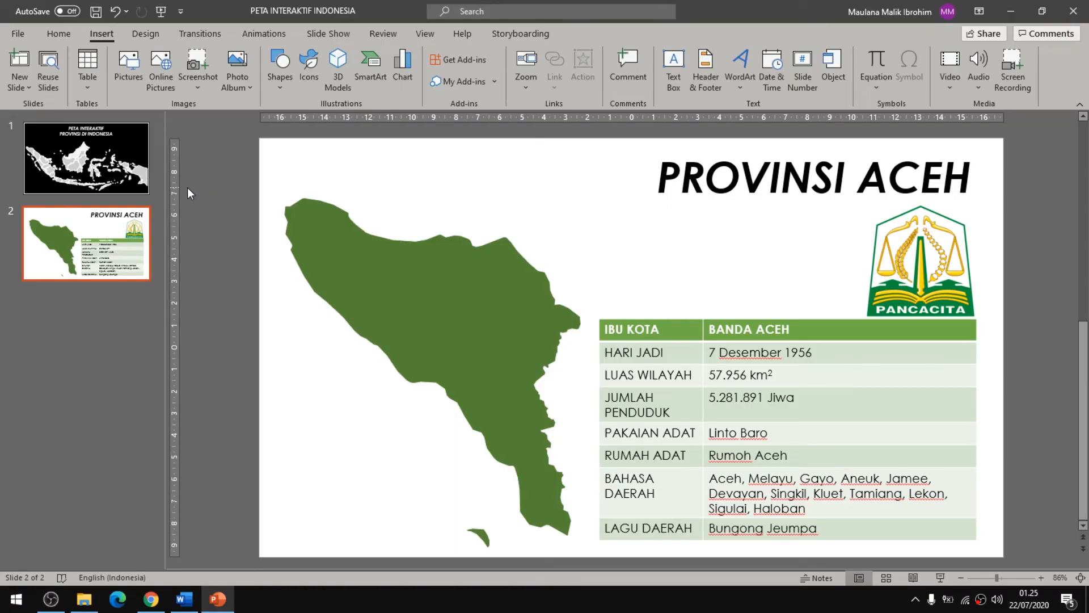
pyautogui.click(378, 268)
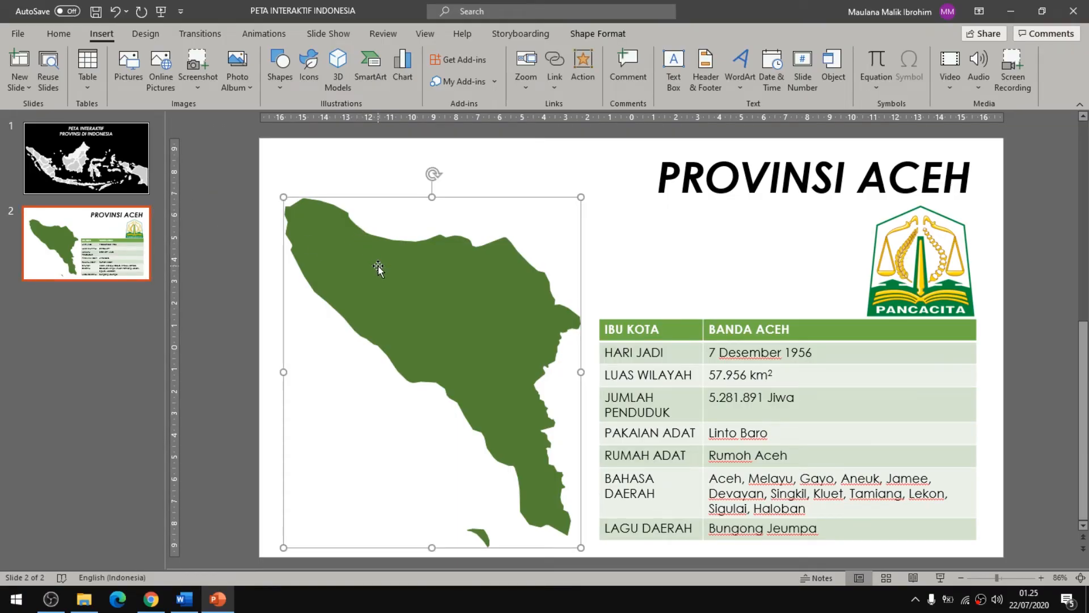
pyautogui.click(564, 166)
pyautogui.click(577, 242)
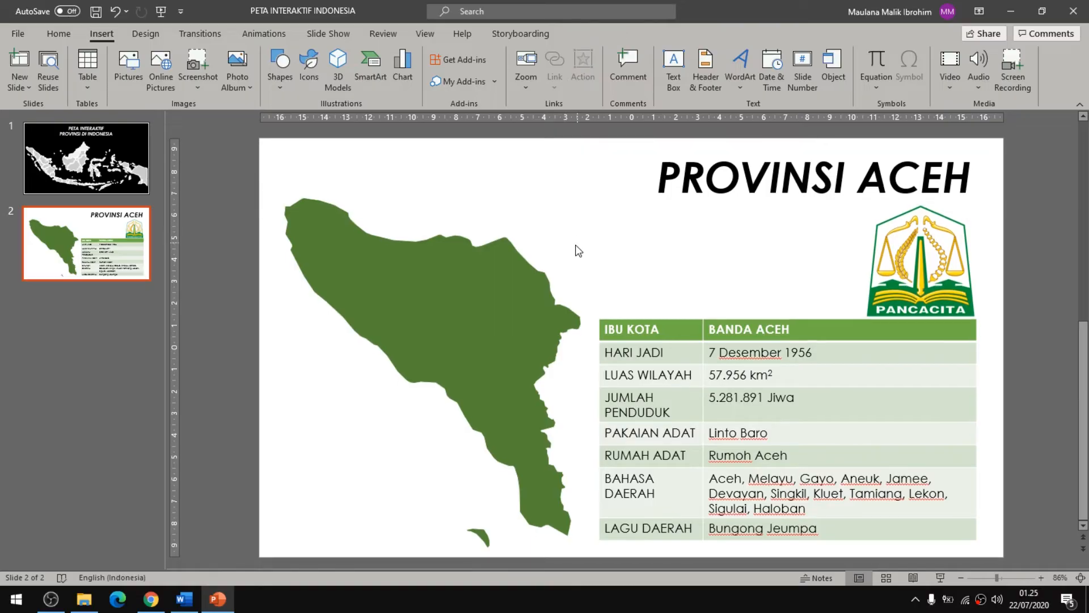
# - On the Aceh detail slide, set the green province shape's mouse-click action to hyperlink to First Slide
pyautogui.click(431, 249)
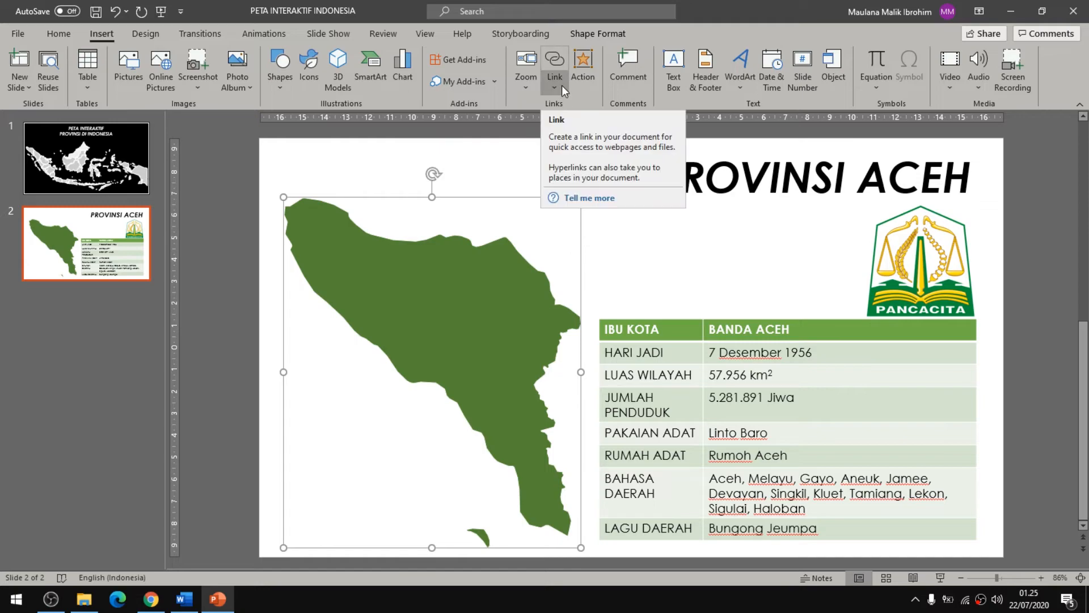
pyautogui.click(581, 72)
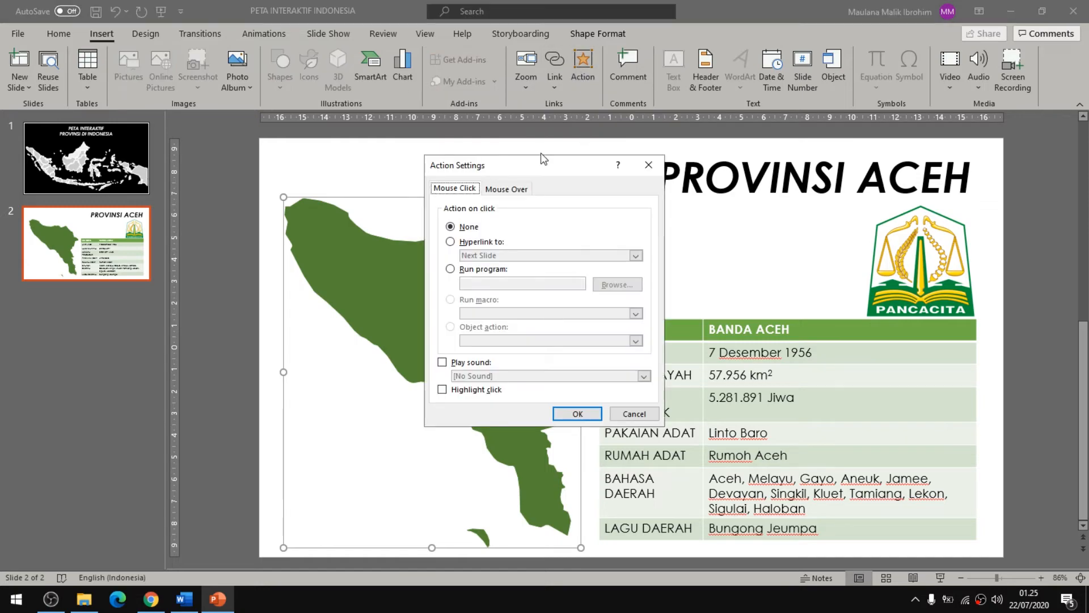
pyautogui.click(482, 241)
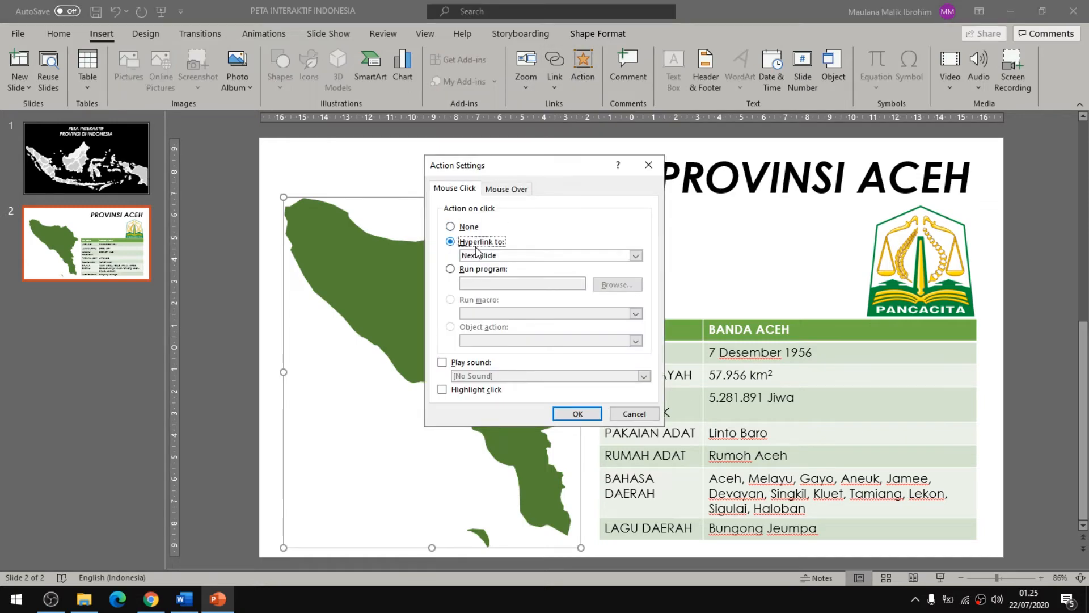
pyautogui.click(520, 256)
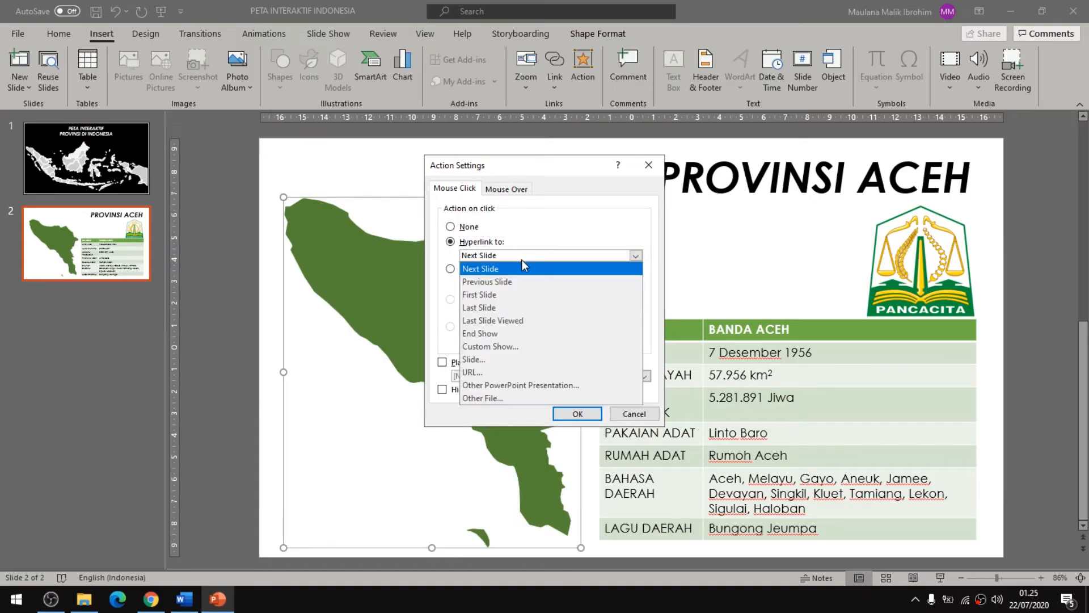
pyautogui.click(499, 295)
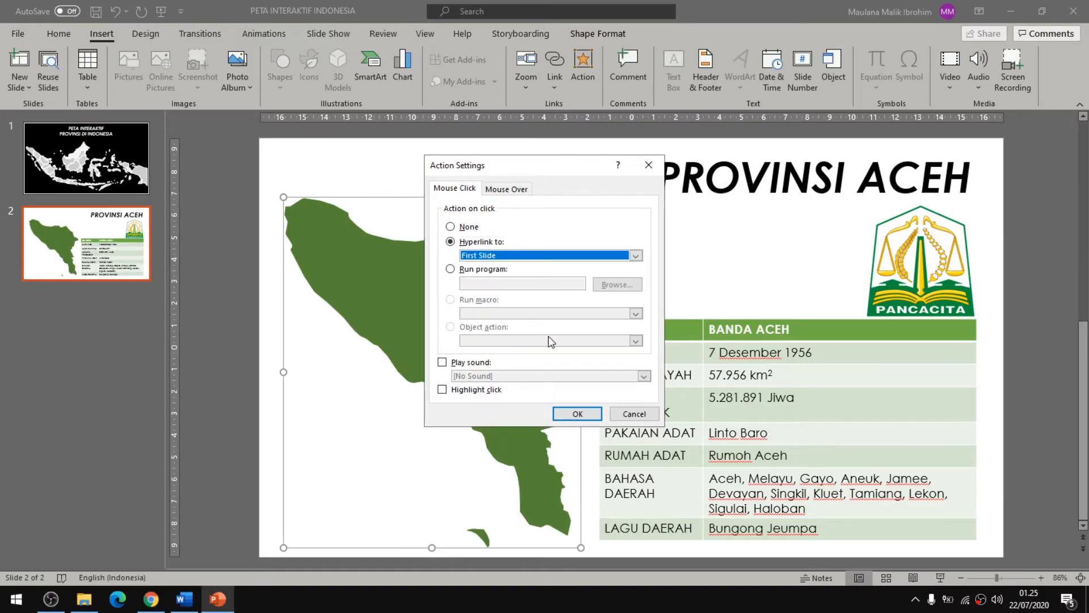
pyautogui.click(591, 420)
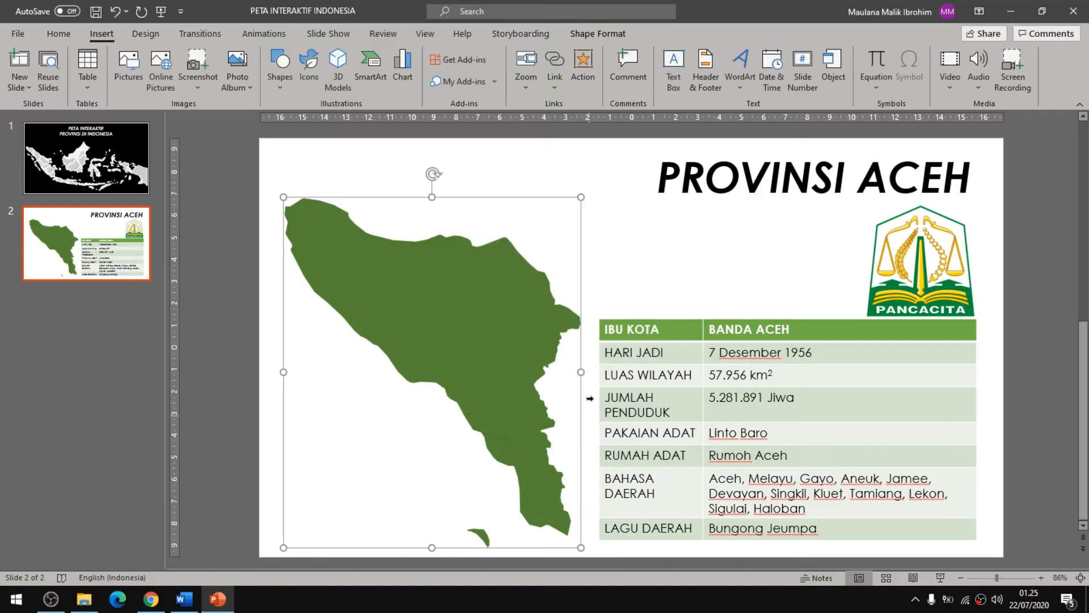
pyautogui.click(643, 251)
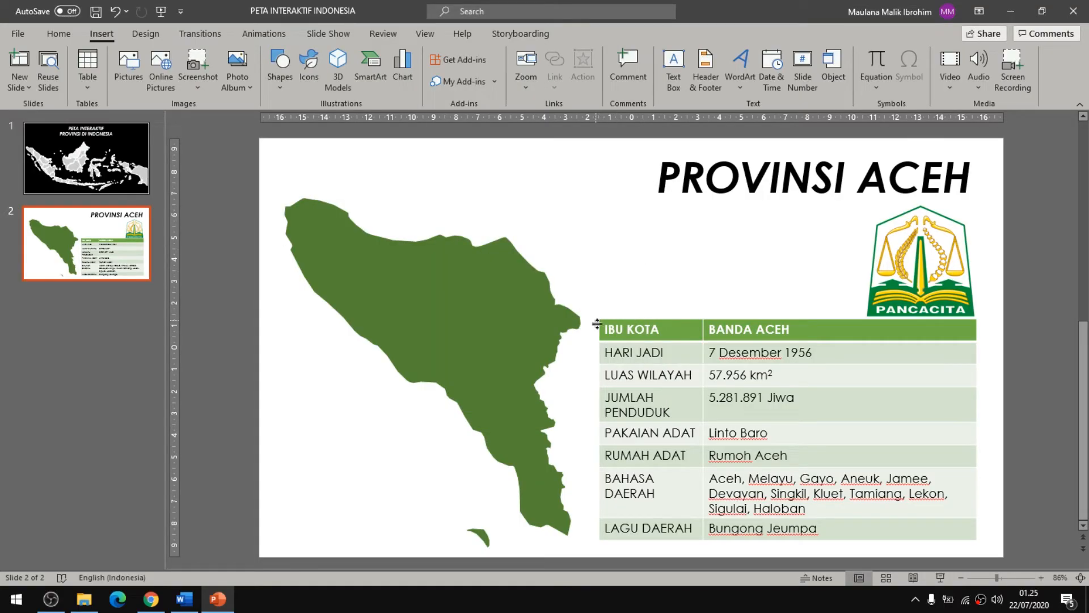
pyautogui.click(128, 64)
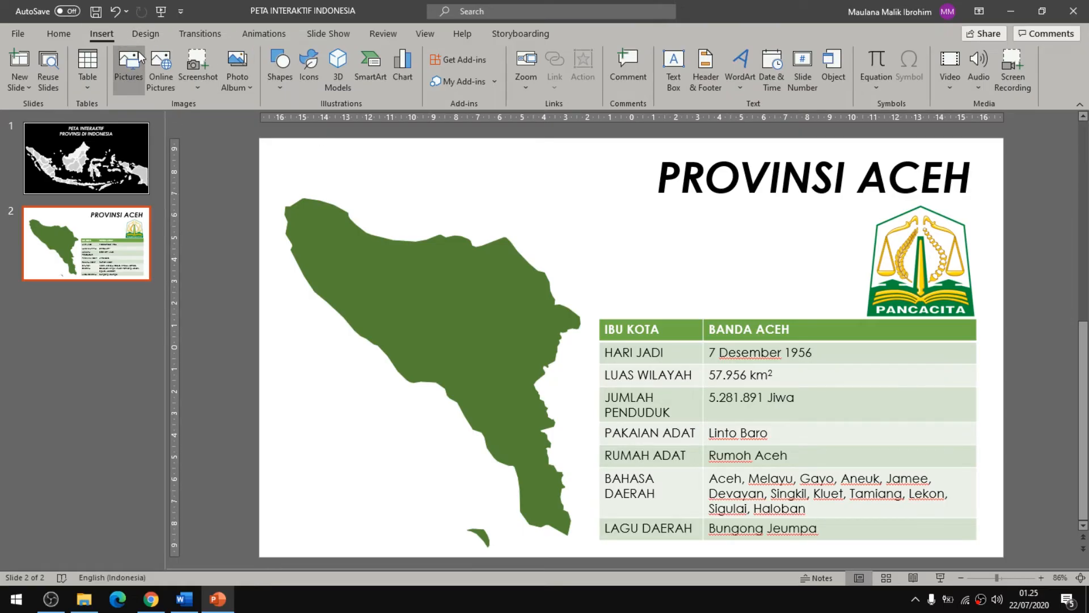
pyautogui.click(709, 9)
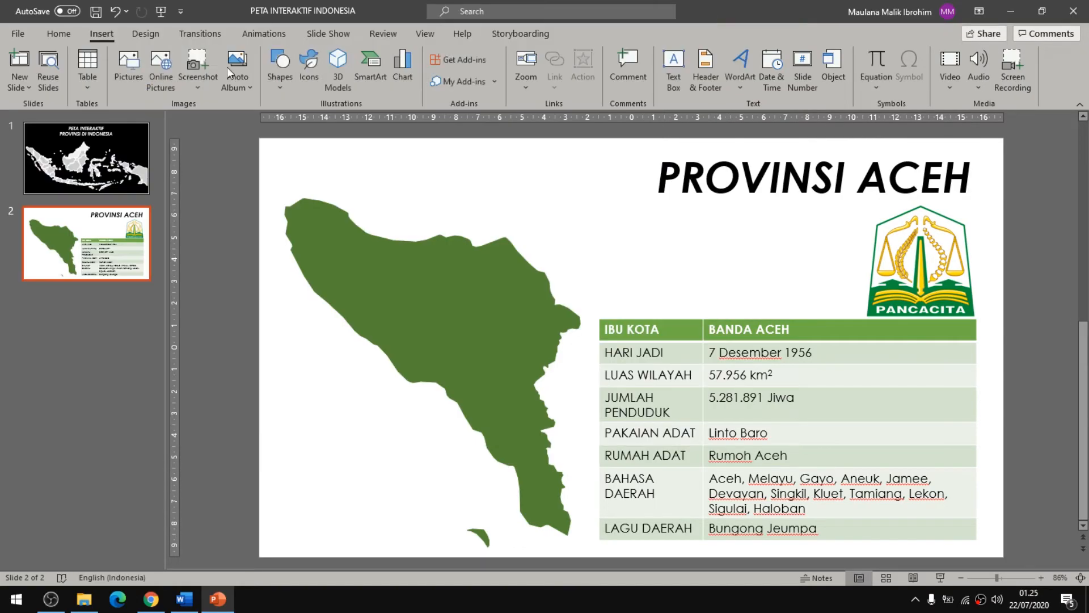
pyautogui.click(282, 61)
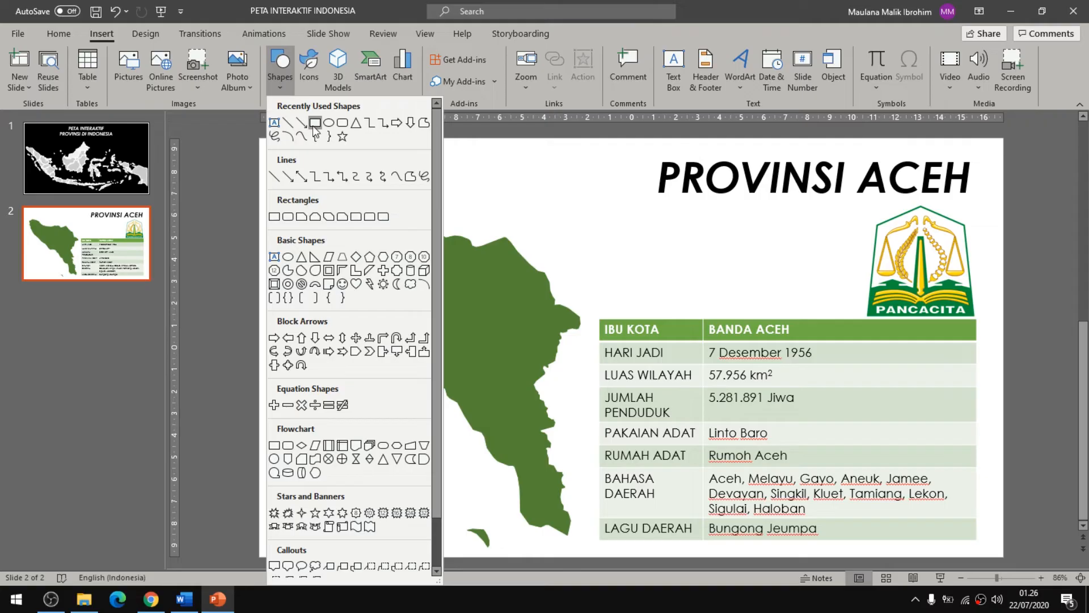
pyautogui.click(315, 126)
pyautogui.click(277, 78)
pyautogui.press('Escape')
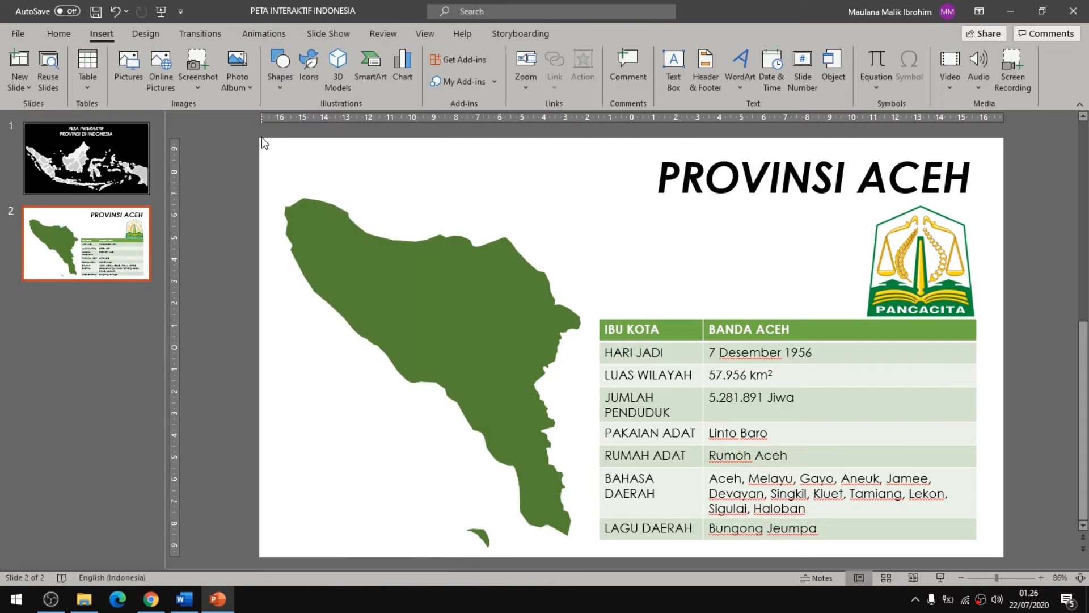
pyautogui.moveTo(270, 148); pyautogui.dragTo(305, 177)
pyautogui.hotkey('ctrl', 'z')
# - Draw a rectangle on the Aceh slide and stretch it to cover the whole slide, about 34.15 cm wide and 19.05 cm high
pyautogui.click(286, 76)
pyautogui.click(315, 123)
pyautogui.moveTo(285, 342); pyautogui.dragTo(599, 227)
pyautogui.moveTo(599, 341); pyautogui.dragTo(1005, 555)
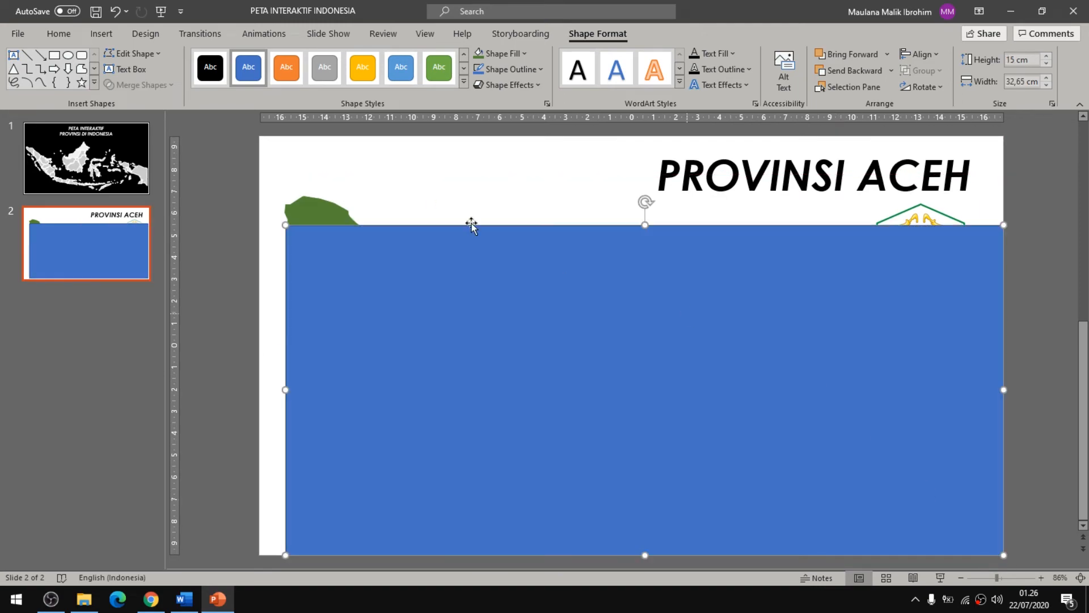
pyautogui.moveTo(284, 225); pyautogui.dragTo(253, 138)
# - Set both the fill and the outline of the full-slide rectangle to white
pyautogui.click(496, 57)
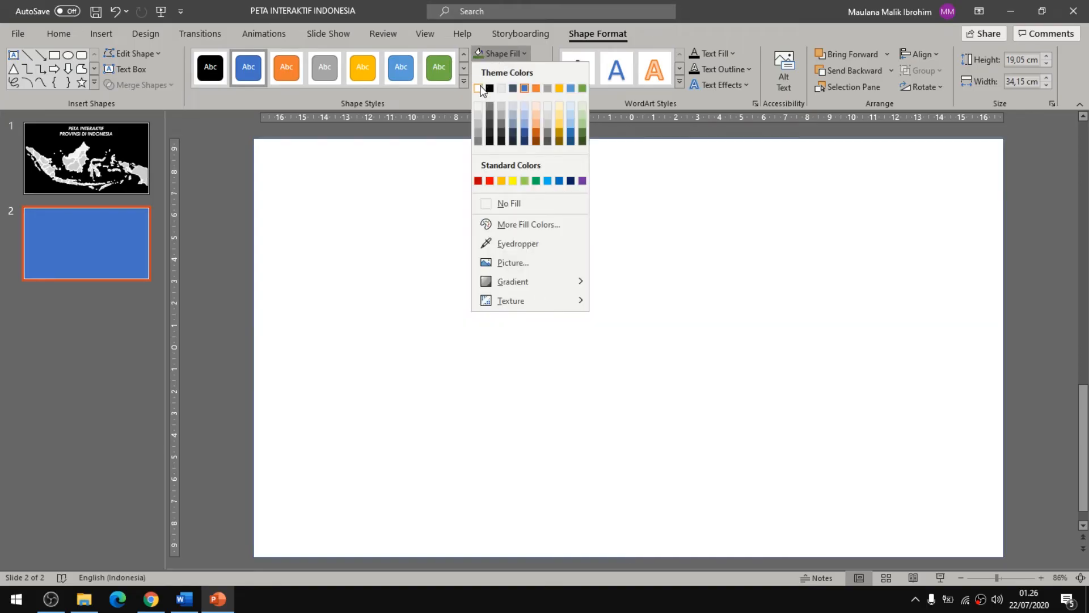
pyautogui.click(484, 92)
pyautogui.click(515, 70)
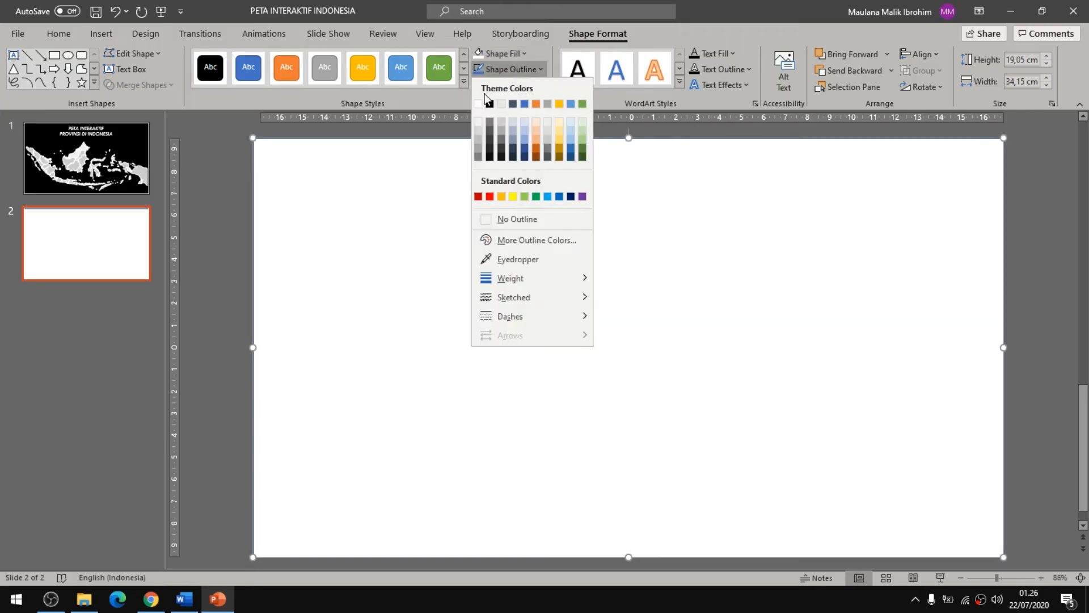
pyautogui.click(479, 103)
# - Send the white full-slide rectangle to the back, behind the Aceh map, title, emblem and table
pyautogui.rightClick(522, 205)
pyautogui.click(479, 207)
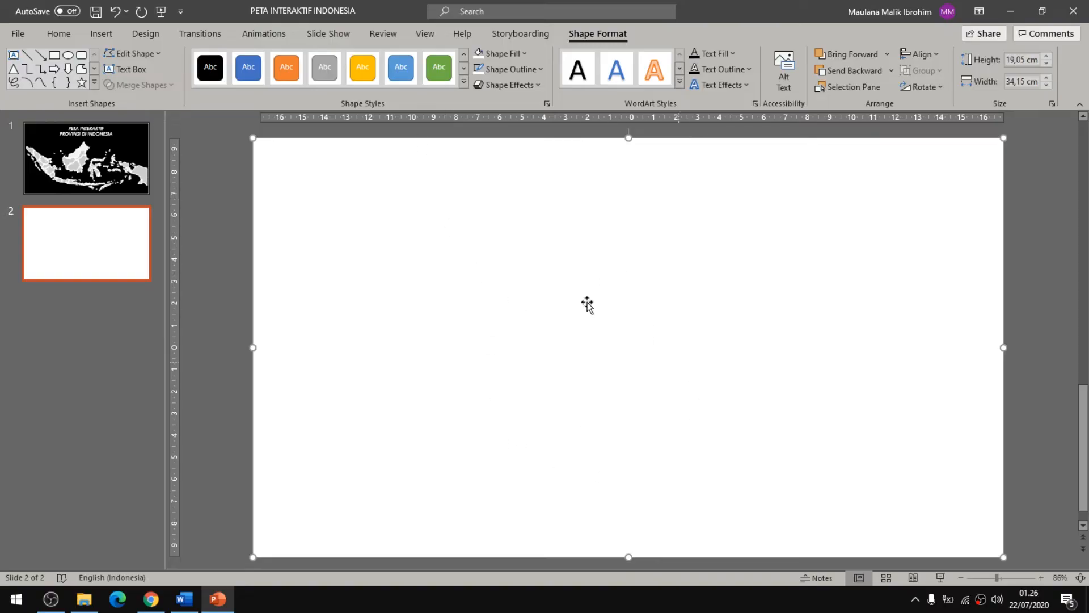
pyautogui.click(1030, 263)
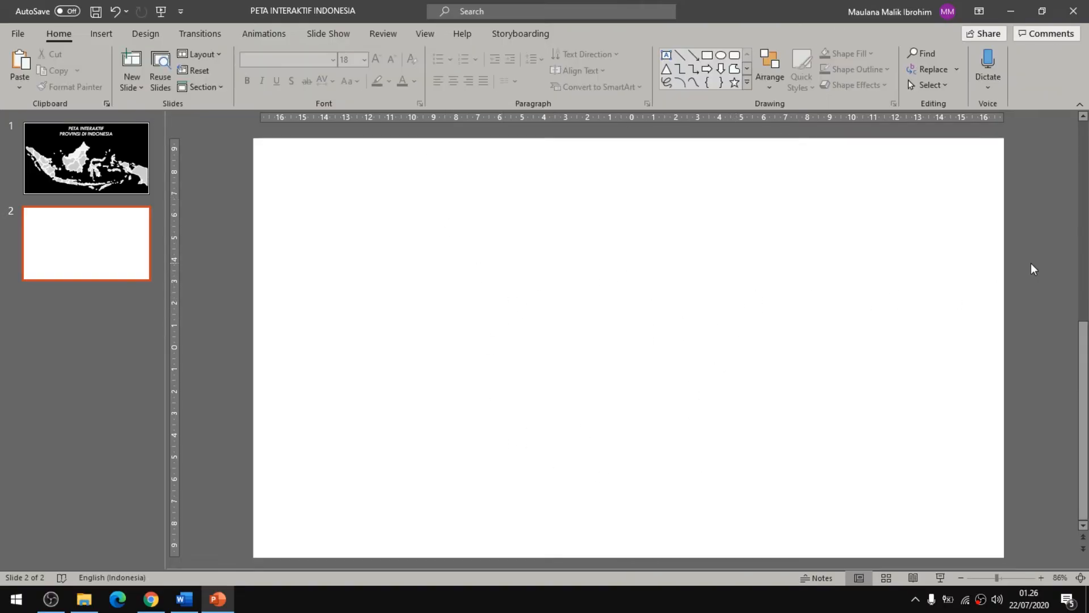
pyautogui.click(726, 285)
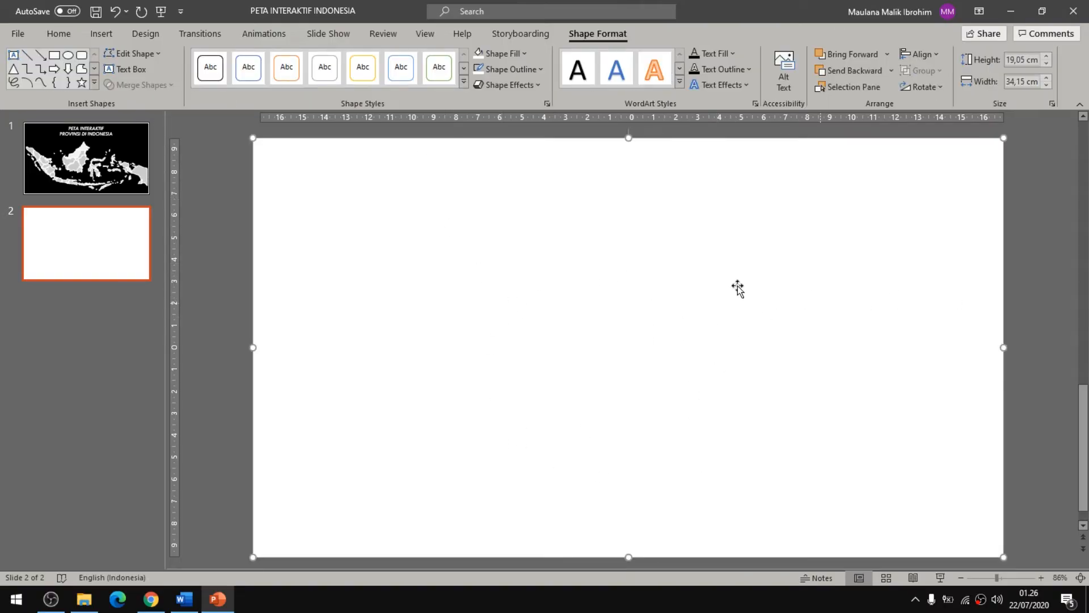
pyautogui.rightClick(701, 236)
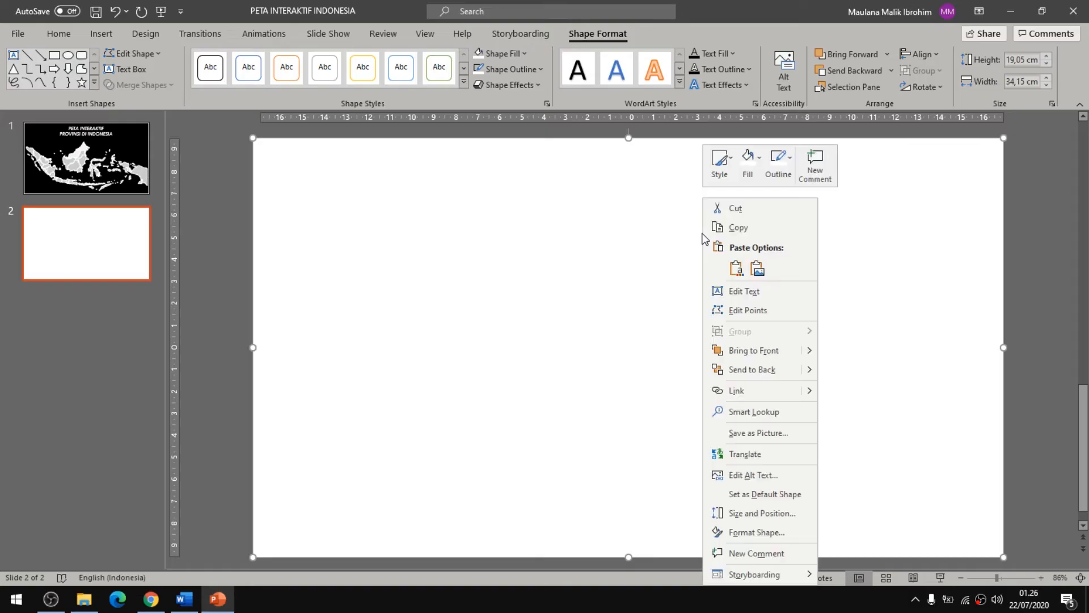
pyautogui.click(772, 370)
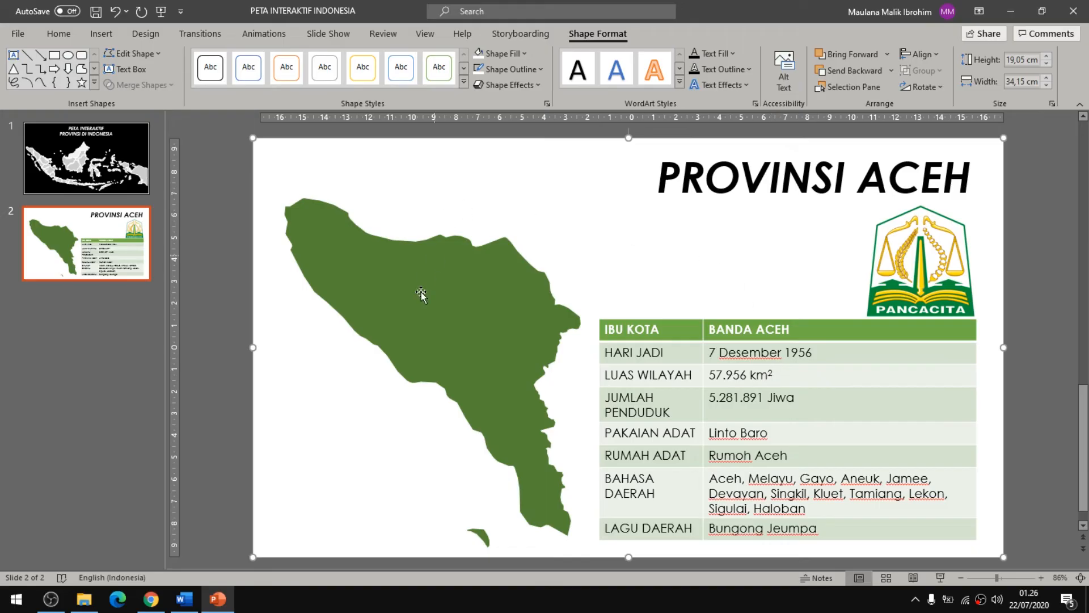
pyautogui.click(1051, 304)
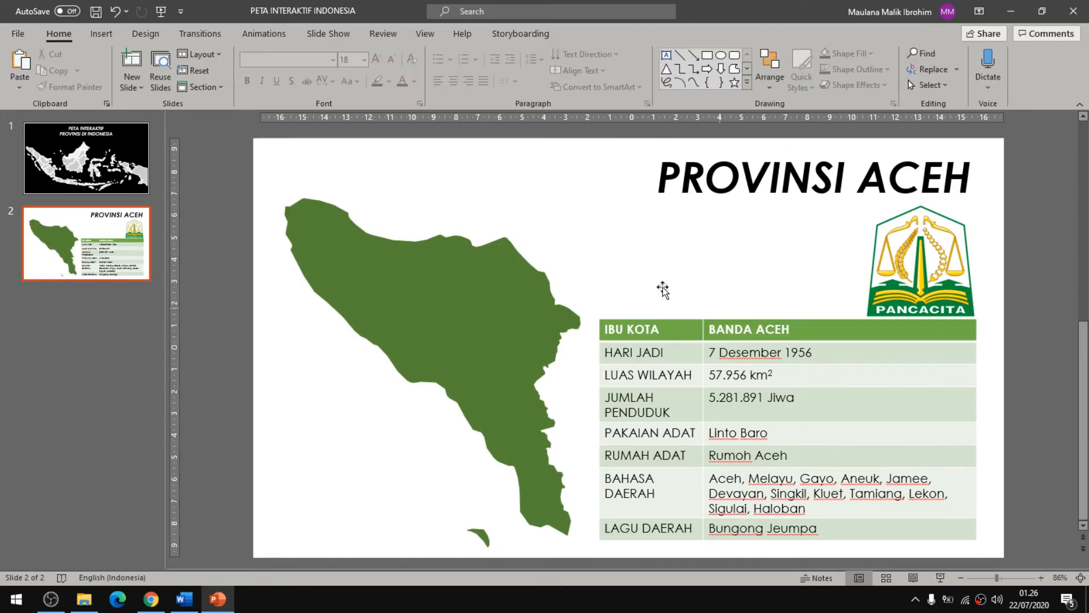
# - Set the white background rectangle's mouse-click action to hyperlink to First Slide
pyautogui.click(567, 212)
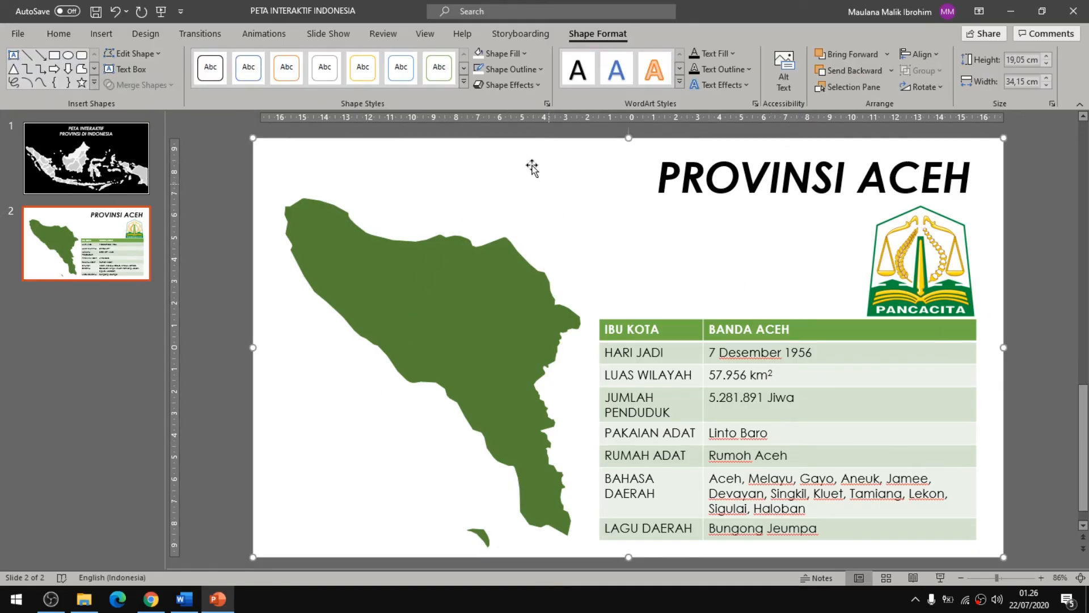
pyautogui.click(102, 34)
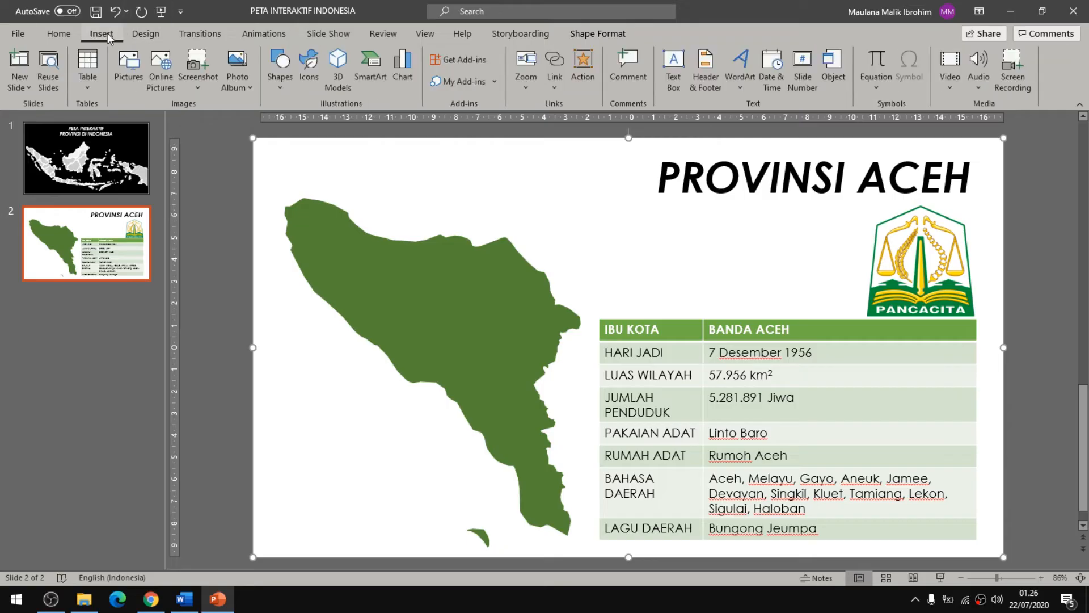
pyautogui.click(582, 64)
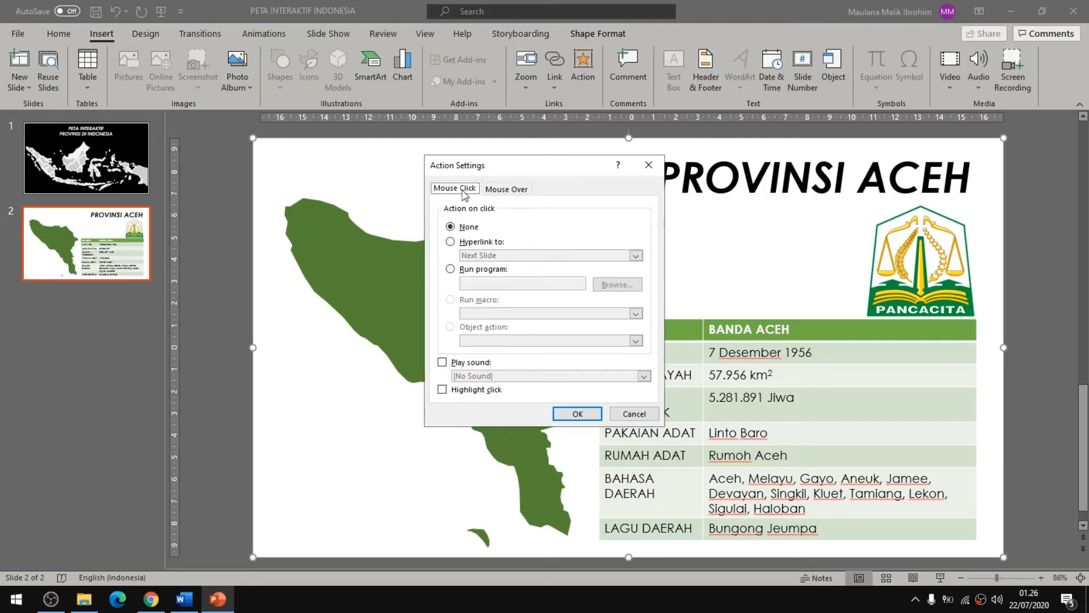
pyautogui.click(480, 243)
pyautogui.click(501, 255)
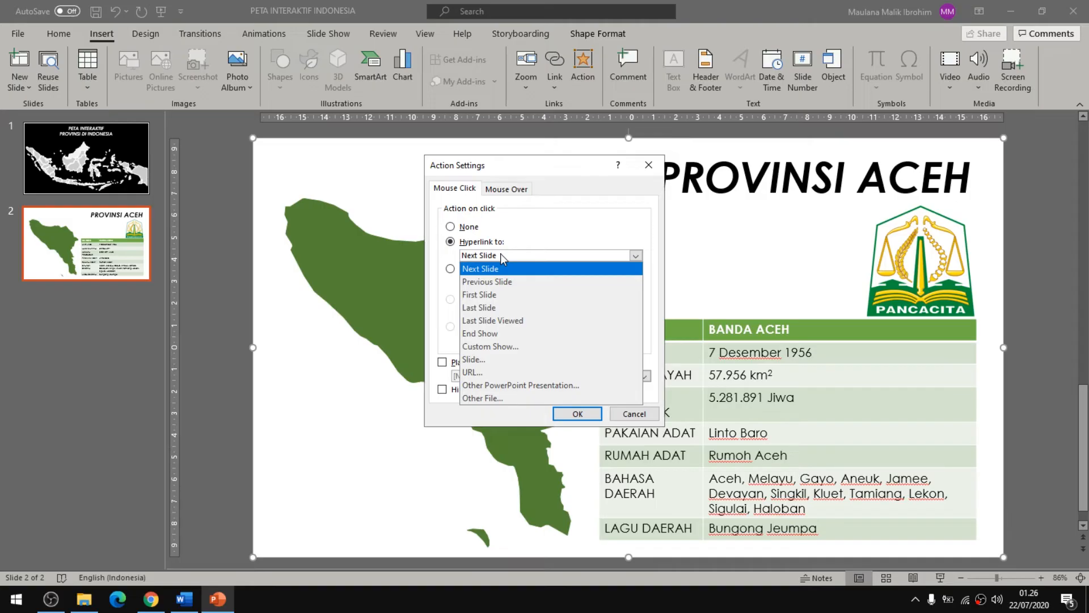
pyautogui.click(502, 295)
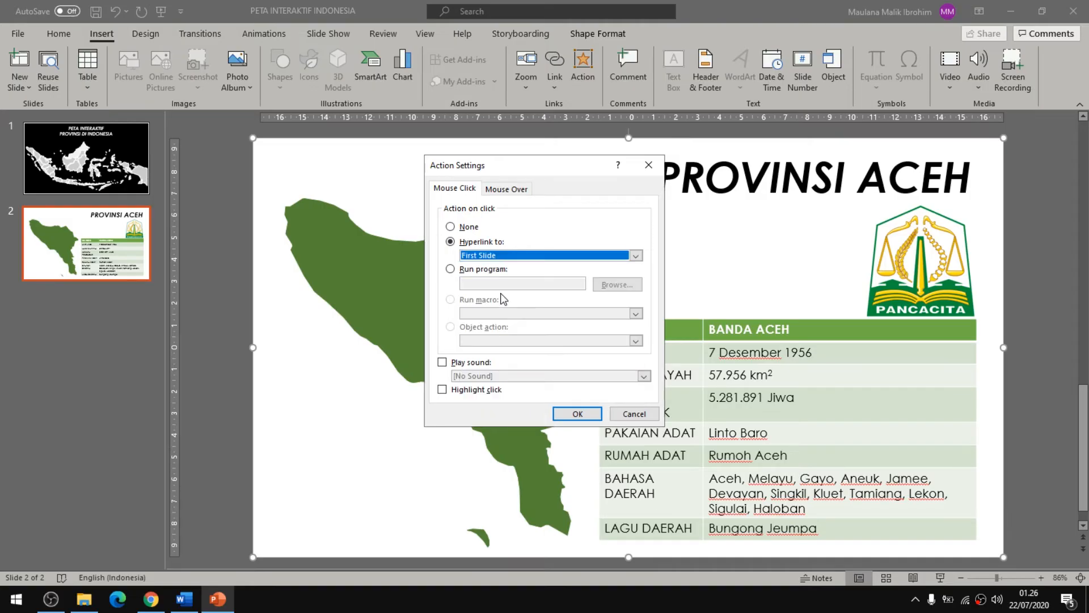
pyautogui.click(578, 414)
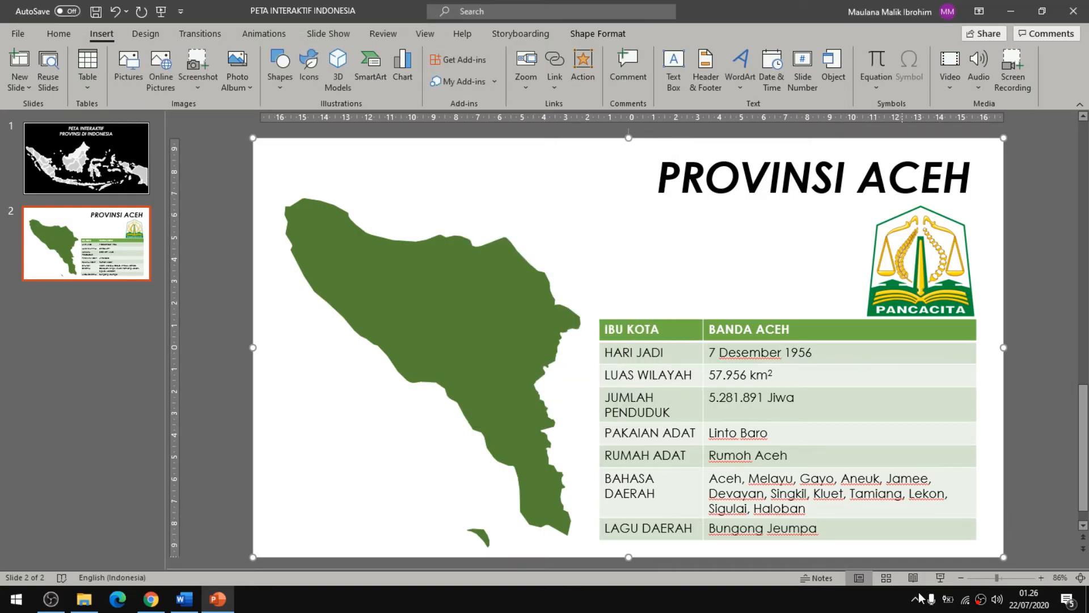
# - Present from the map slide in full view, test the Aceh link and the link back to the map, and end the show
pyautogui.click(135, 187)
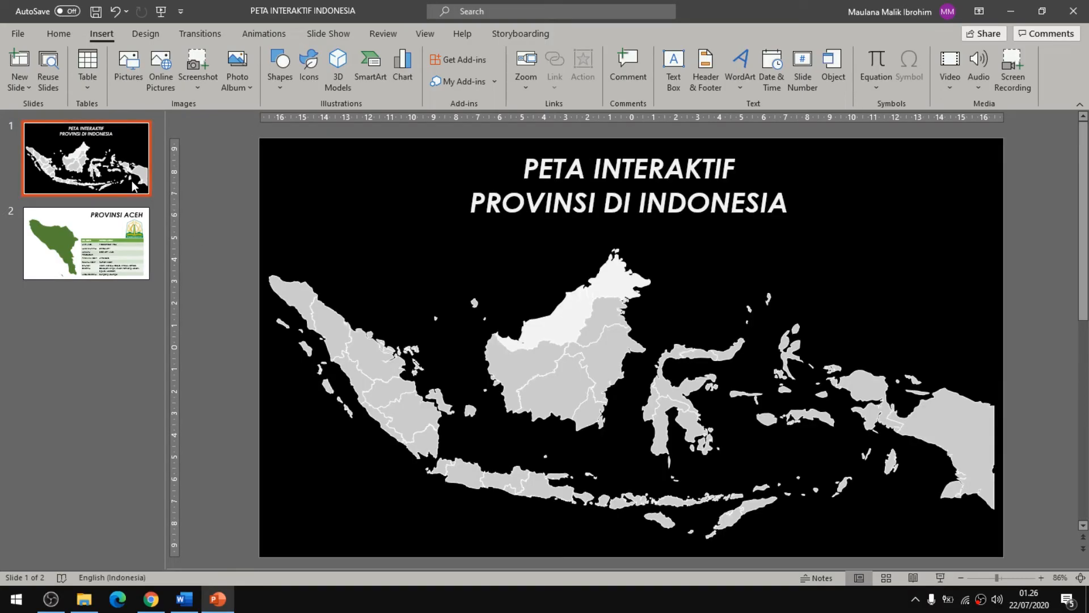
pyautogui.click(939, 577)
pyautogui.click(258, 27)
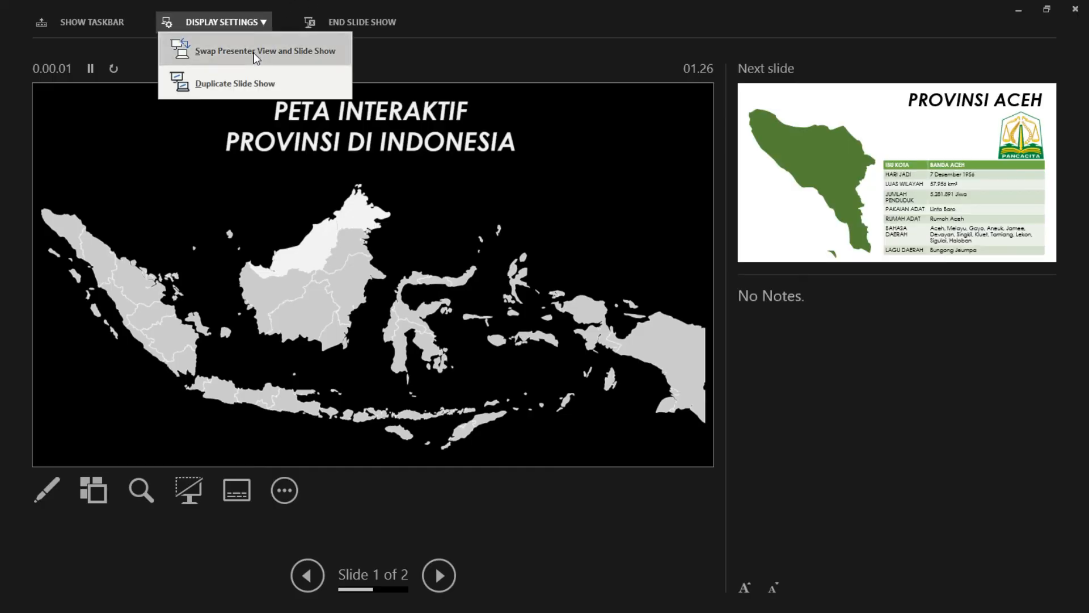
pyautogui.click(251, 52)
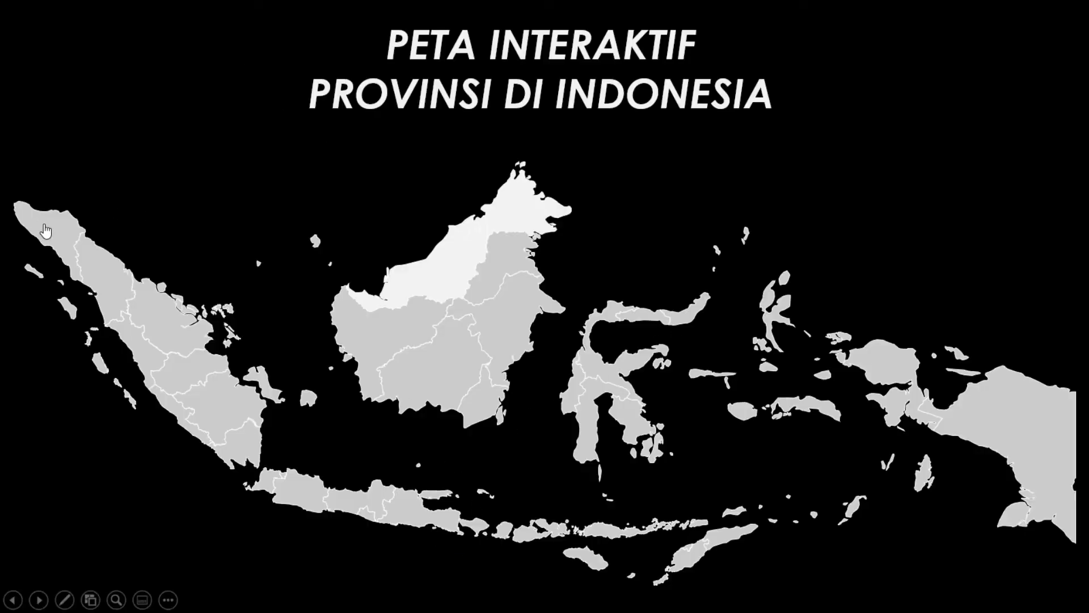
pyautogui.click(45, 231)
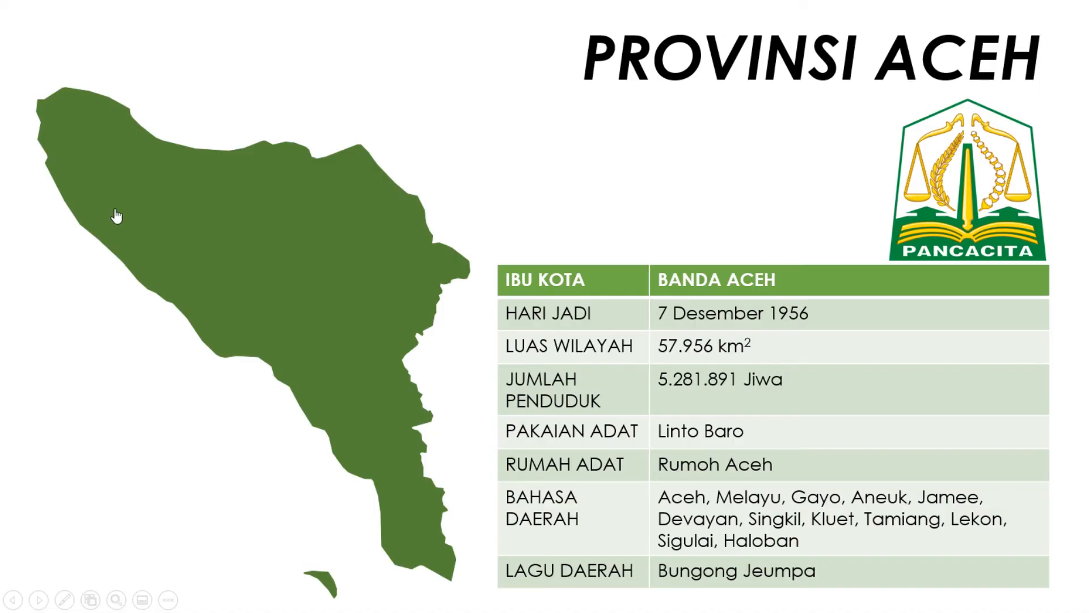
pyautogui.click(292, 233)
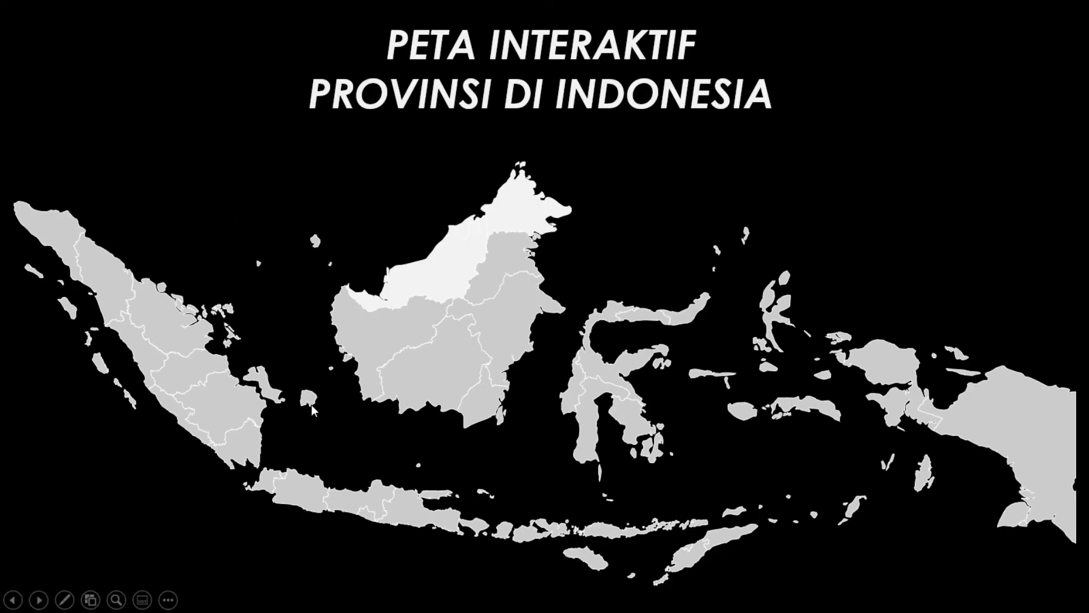
pyautogui.press('Escape')
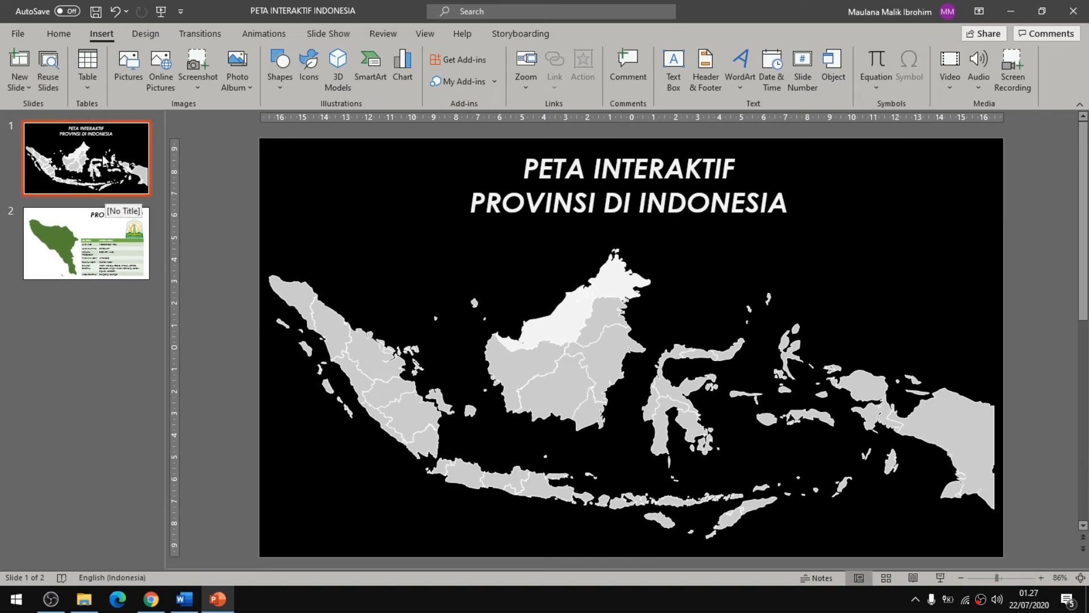
# - Try the Morph transition on the map slide and replace it with Wipe
pyautogui.click(205, 35)
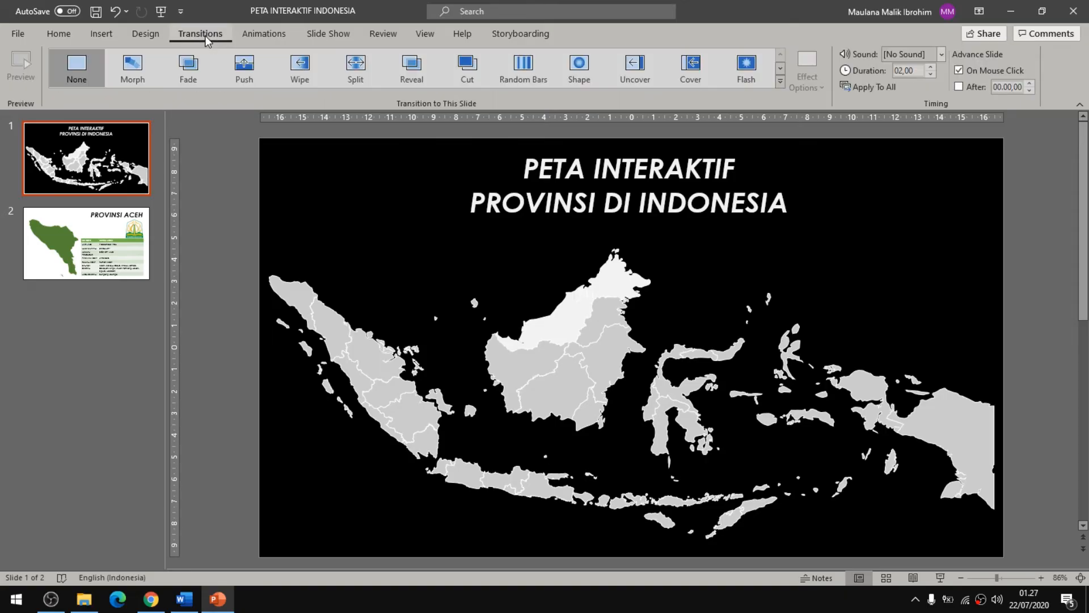
pyautogui.click(134, 67)
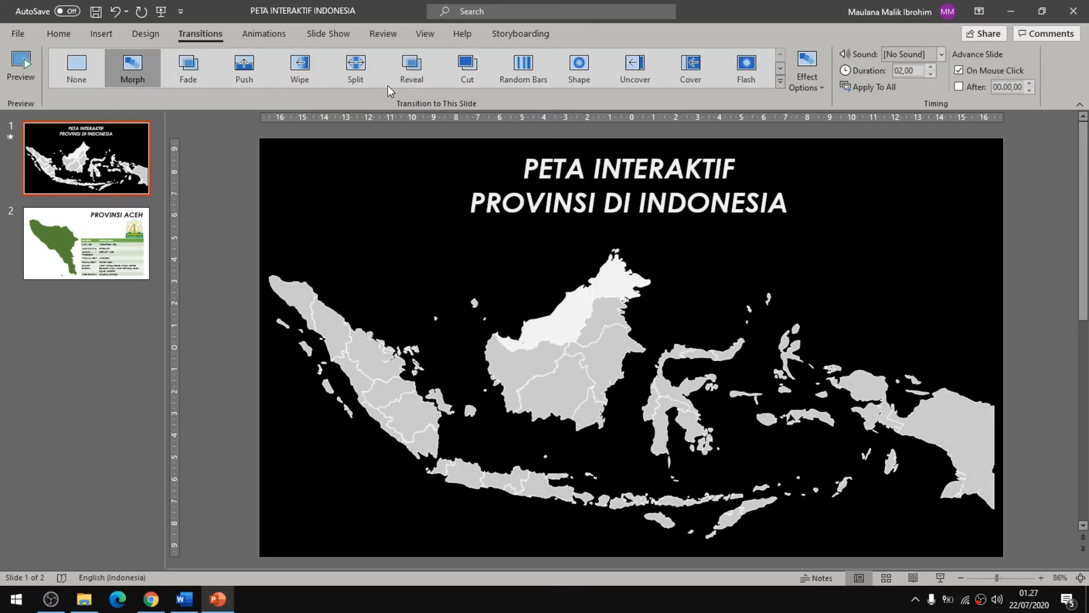
pyautogui.click(295, 68)
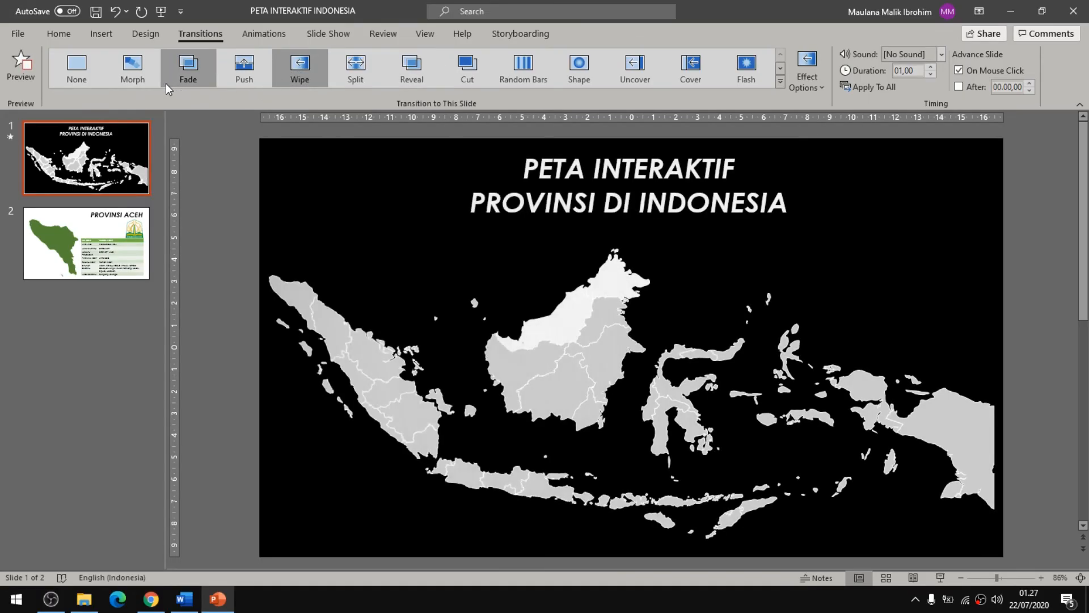
# - Set the map slide's transition to Morph with a 01,00 duration, turn off advancing on mouse click, and apply it to all slides
pyautogui.click(243, 77)
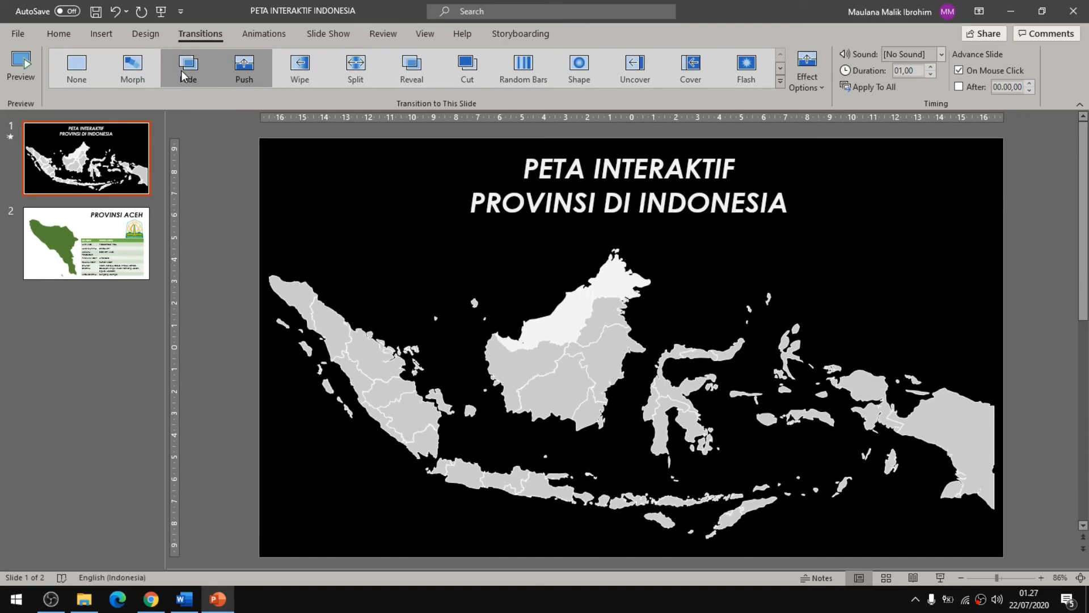
pyautogui.click(142, 68)
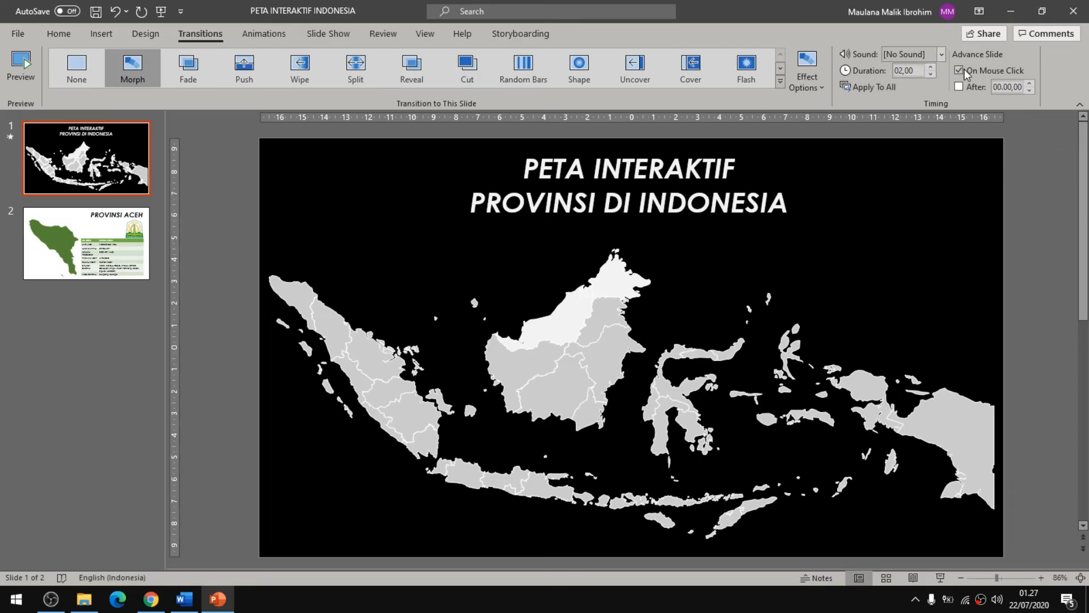
pyautogui.click(931, 74)
pyautogui.click(934, 67)
pyautogui.click(961, 69)
pyautogui.click(887, 88)
# - Present from the map slide in full view, test the Morph transition through the Aceh link and back to the map, and end the show
pyautogui.click(129, 228)
pyautogui.press('Up')
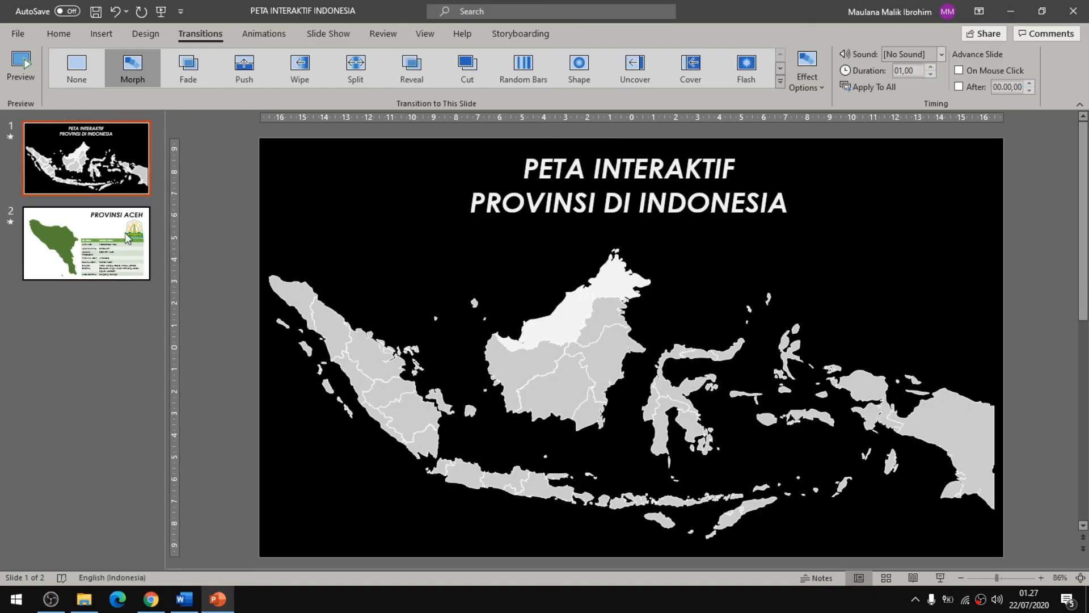
pyautogui.click(940, 579)
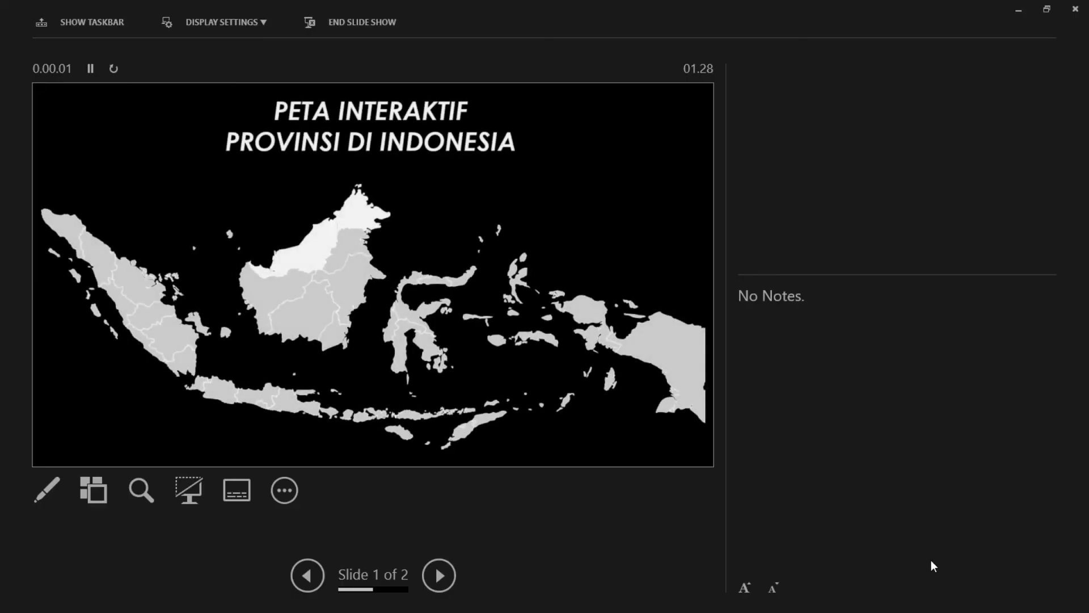
pyautogui.click(269, 25)
pyautogui.click(241, 59)
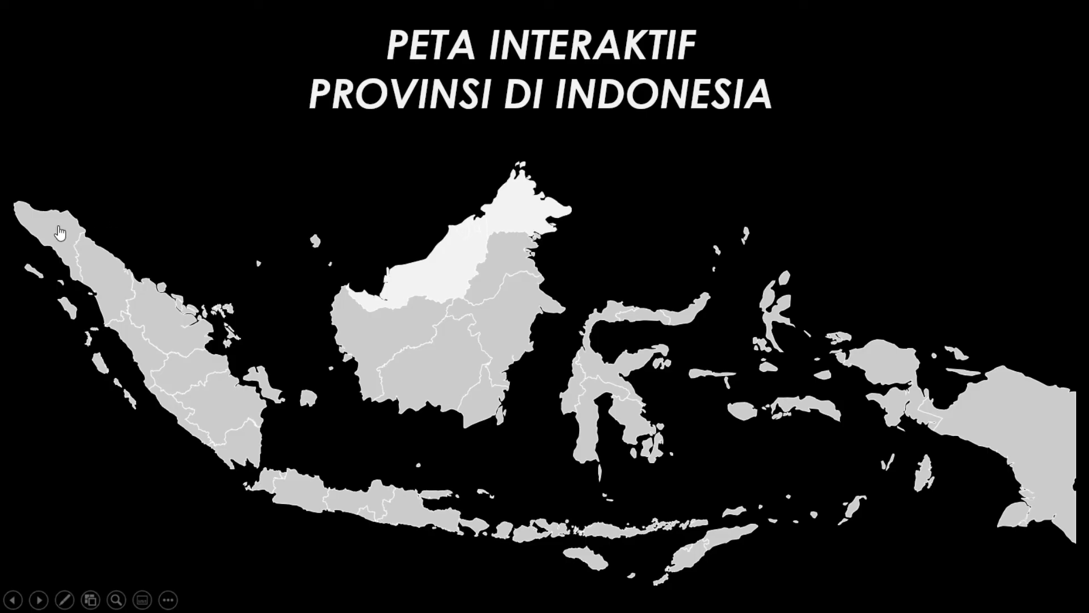
pyautogui.click(59, 233)
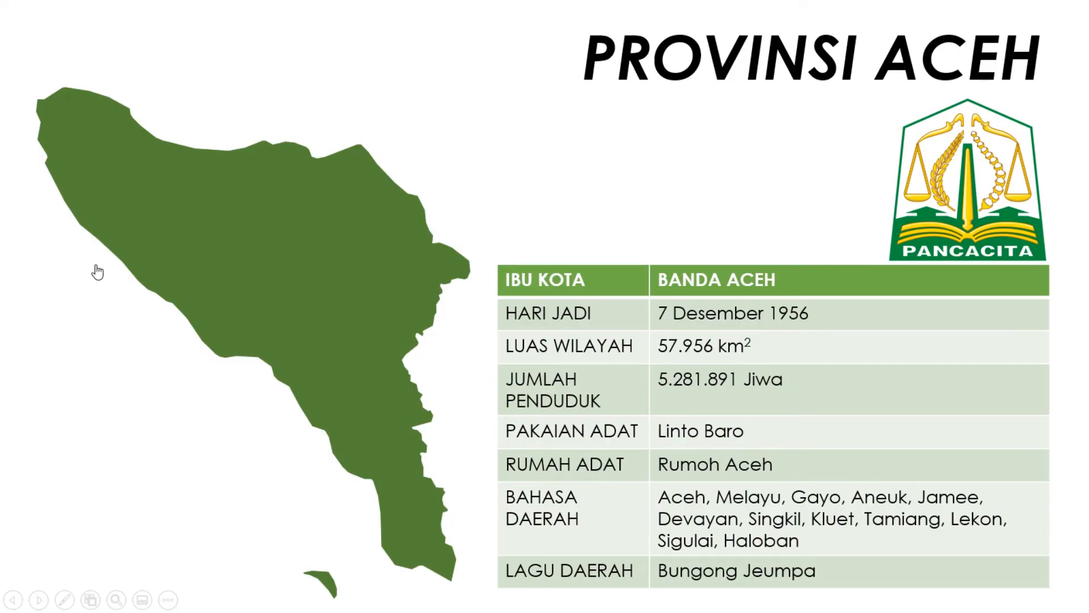
pyautogui.click(242, 239)
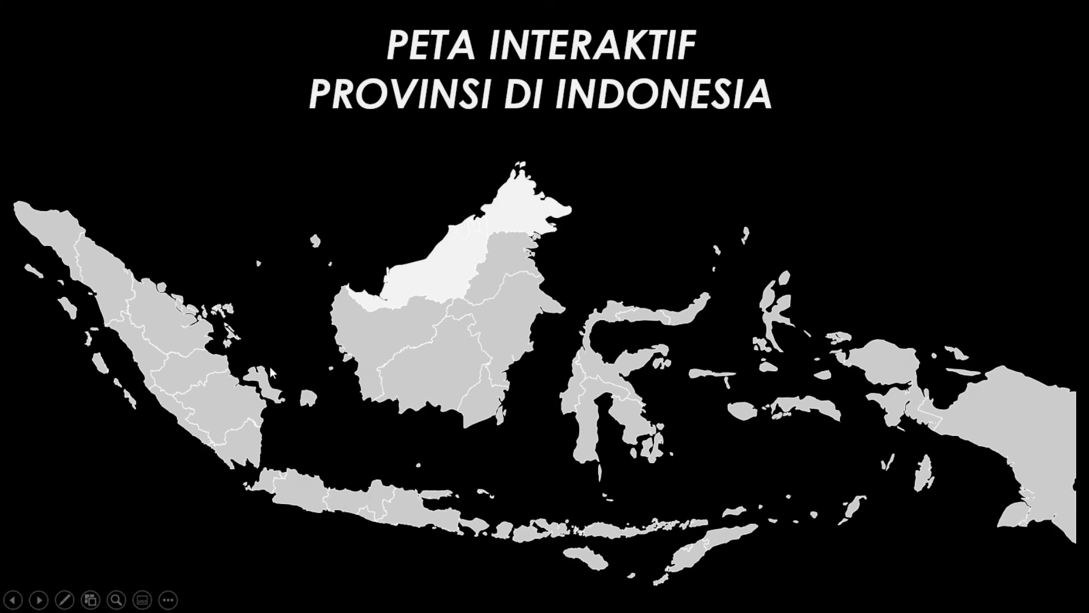
pyautogui.press('Escape')
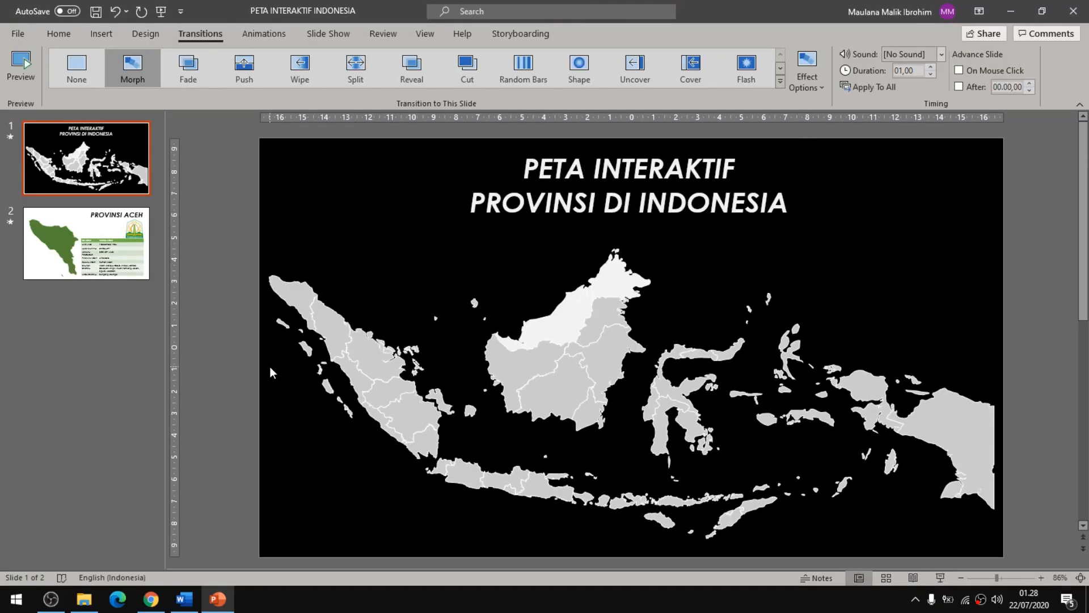
# - Examine the separate province shapes on Sumatra and Java in the map slide, including the small Yogyakarta shape on Java's south coast
pyautogui.click(339, 329)
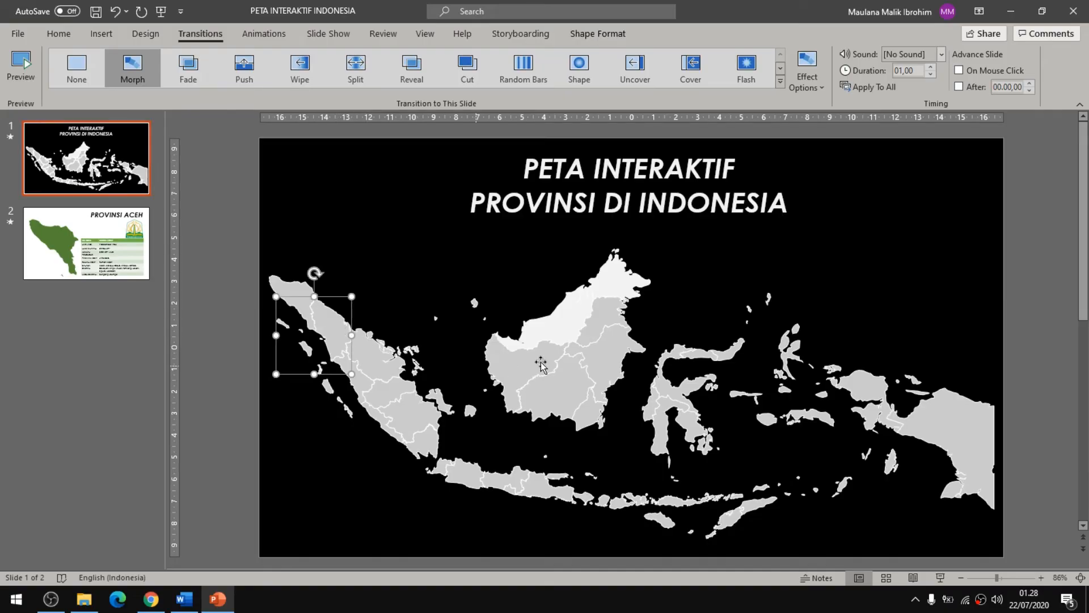
pyautogui.click(460, 480)
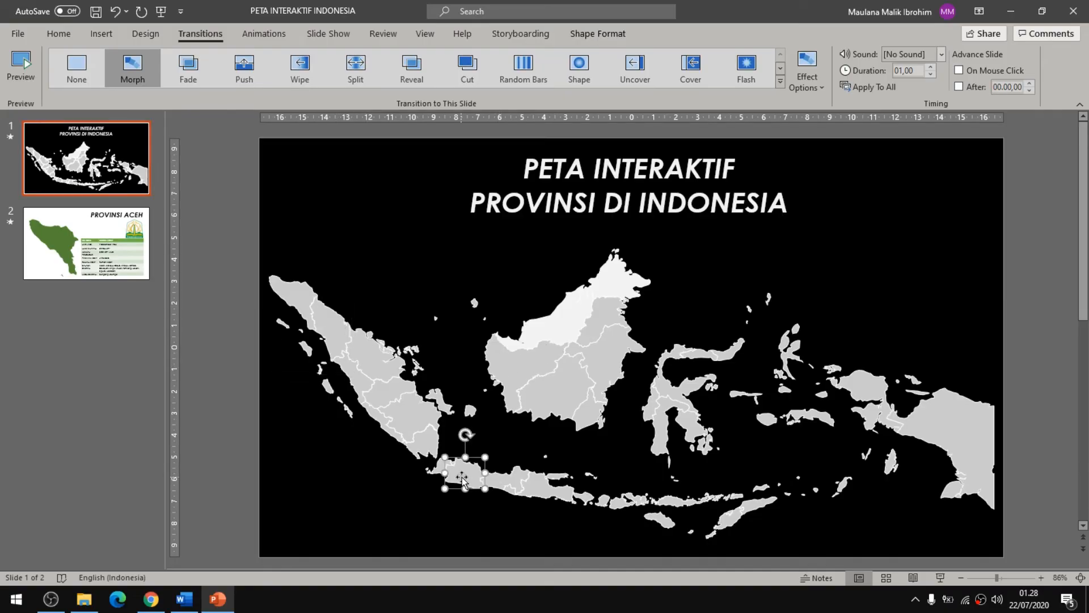
pyautogui.click(500, 480)
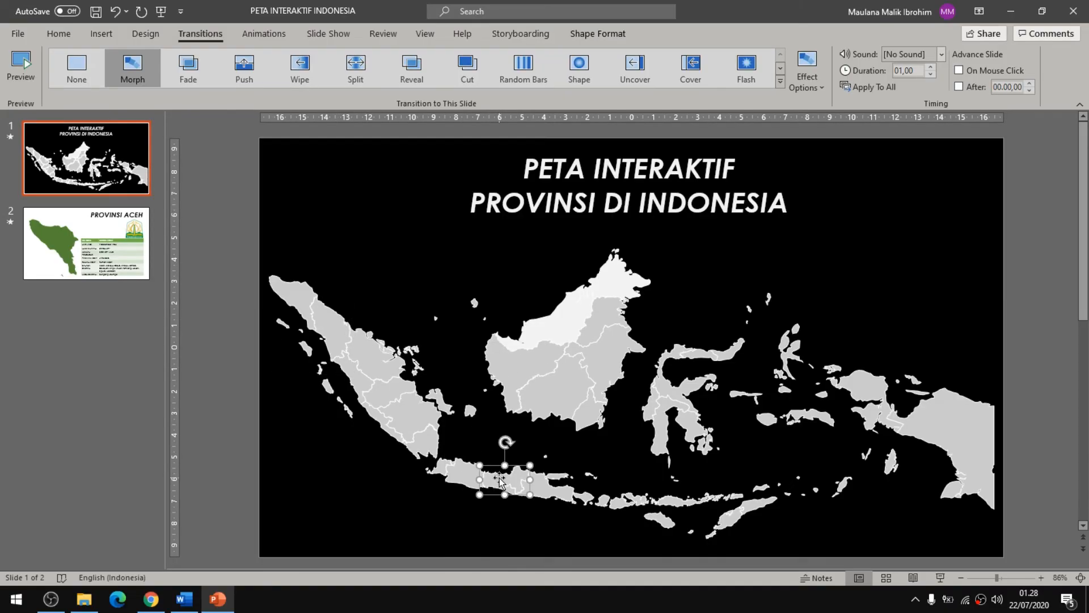
pyautogui.click(539, 520)
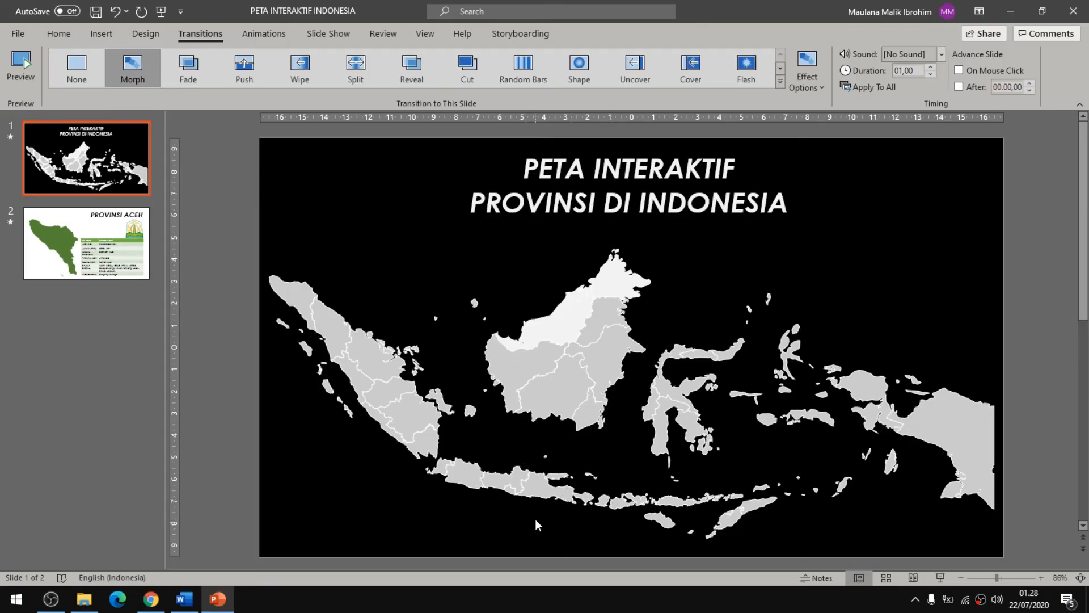
pyautogui.click(511, 492)
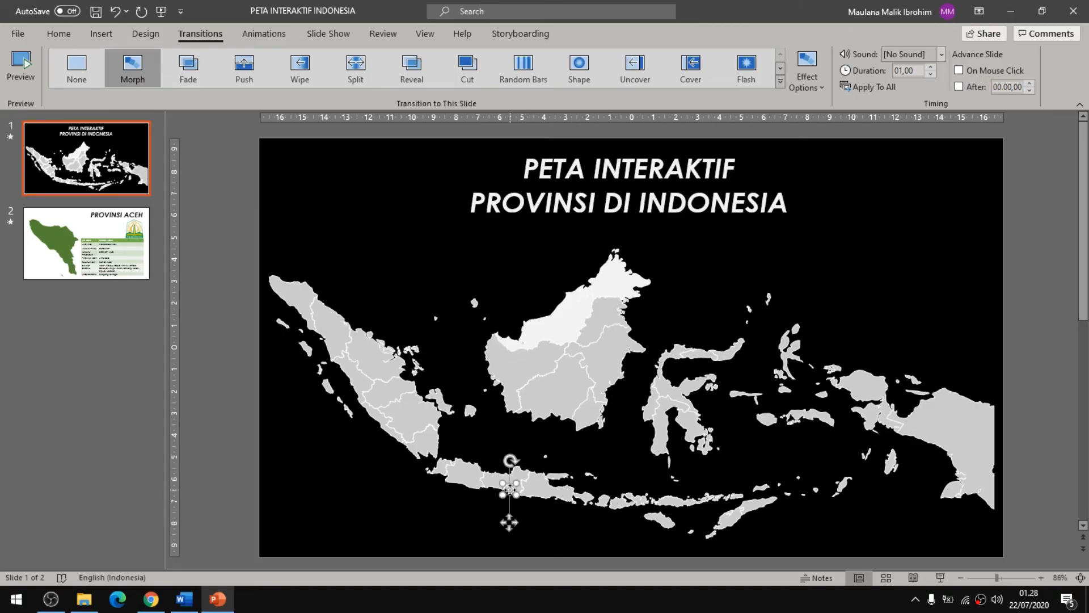
pyautogui.click(540, 513)
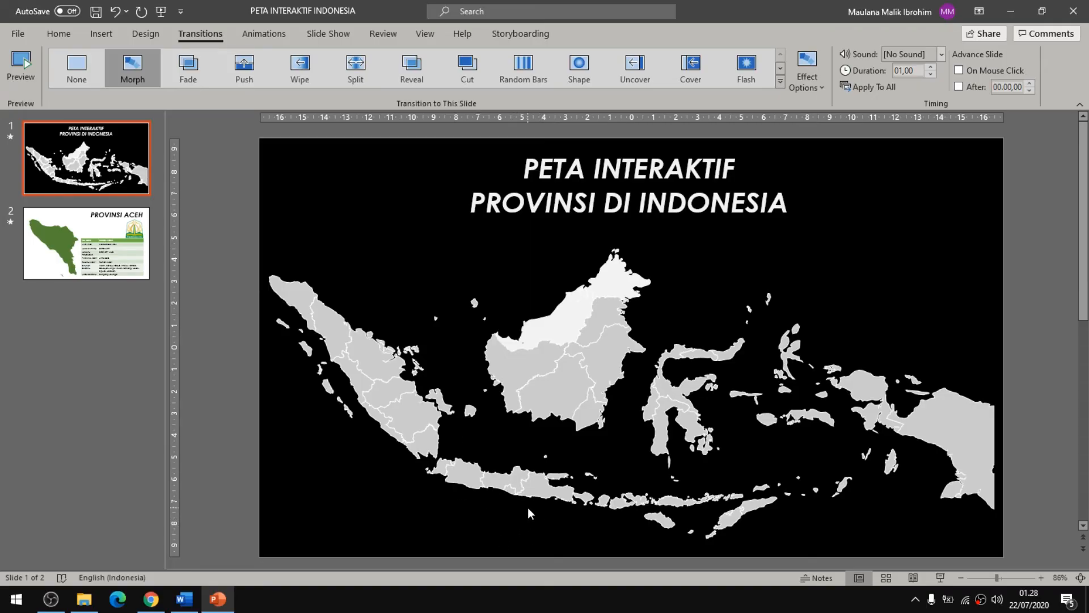
pyautogui.scroll(4, 530, 510)
pyautogui.scroll(-4, 532, 512)
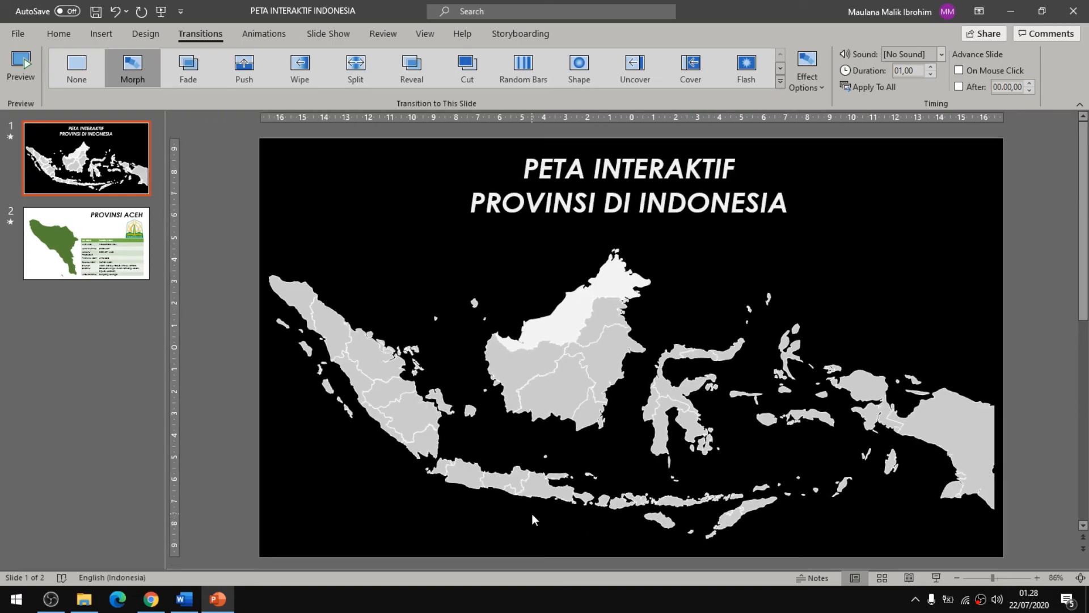
pyautogui.scroll(5, 532, 513)
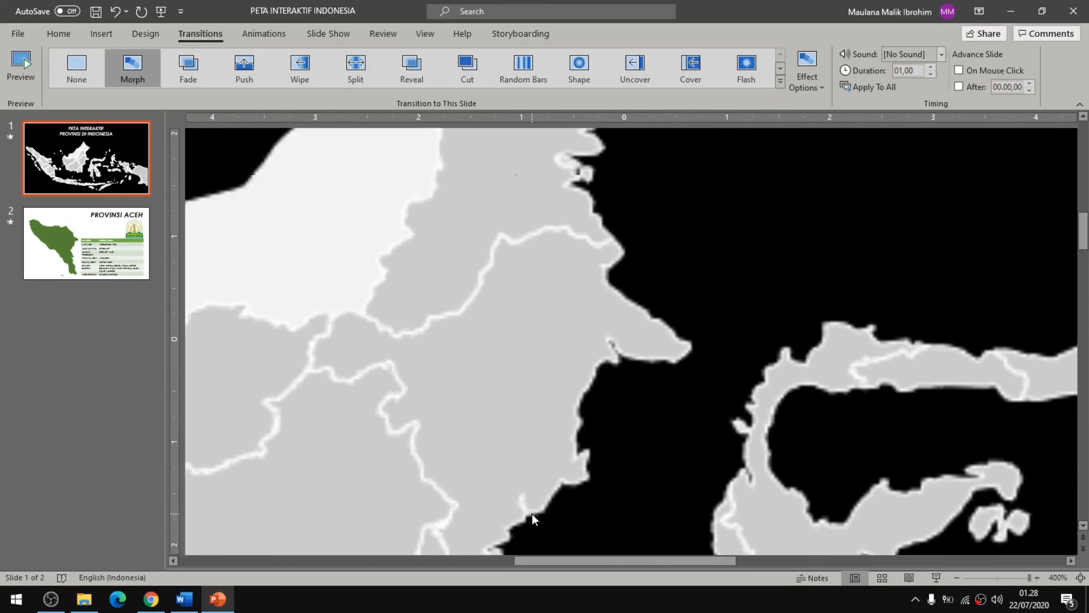
pyautogui.scroll(-4, 526, 477)
pyautogui.scroll(3, 526, 476)
pyautogui.scroll(-3, 526, 477)
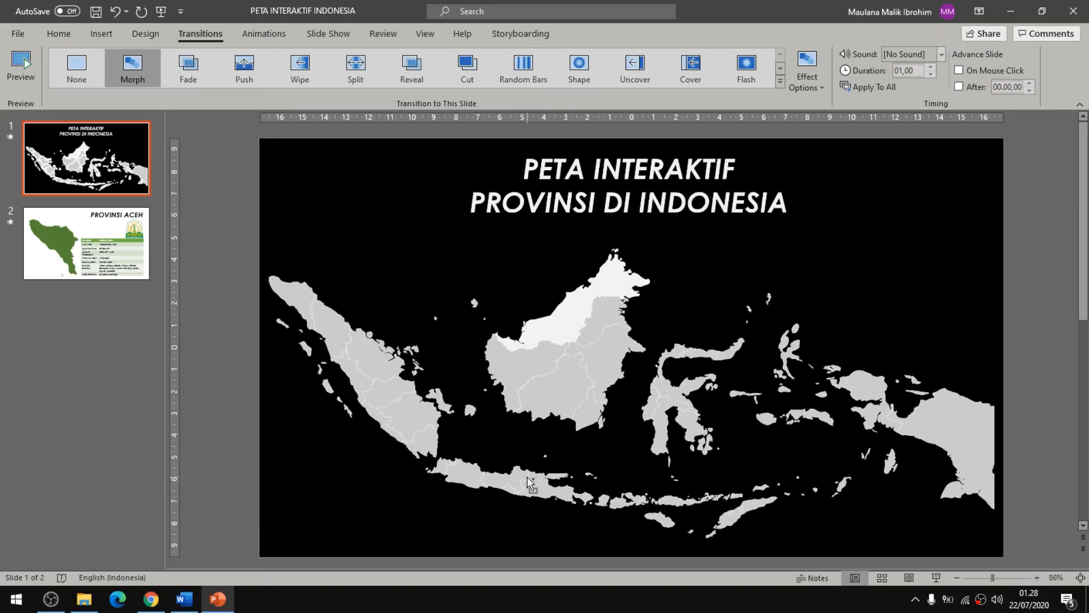
pyautogui.scroll(-1, 527, 477)
pyautogui.scroll(1, 526, 476)
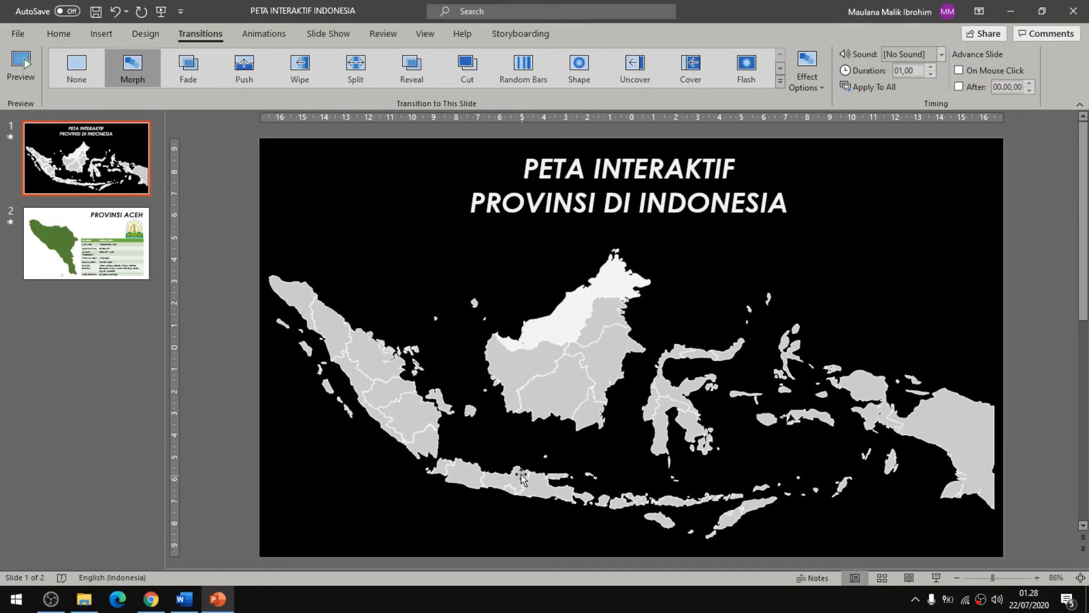
pyautogui.scroll(-1, 525, 479)
pyautogui.click(119, 260)
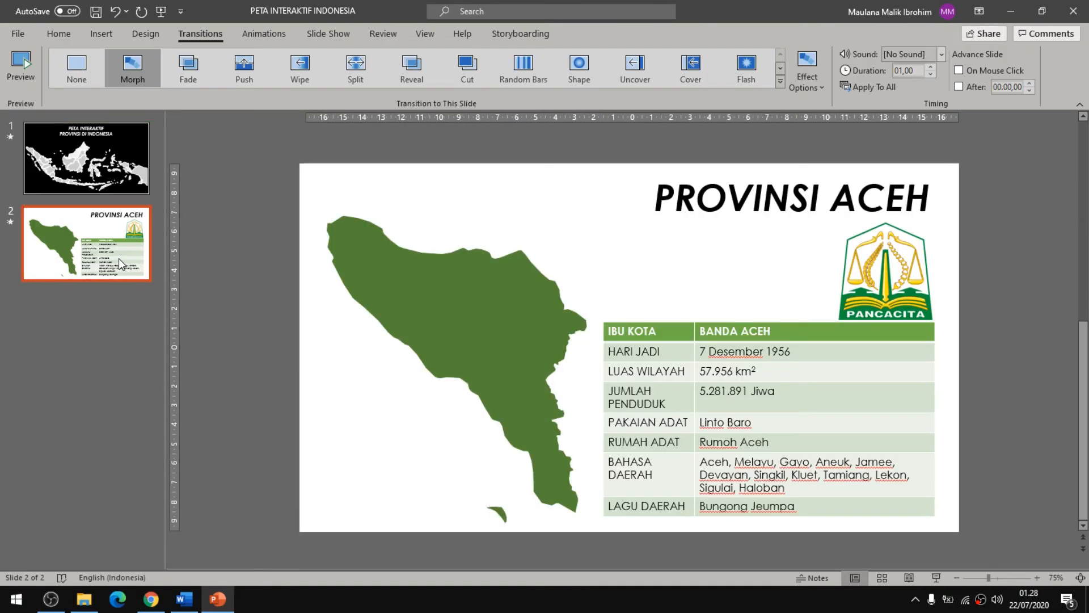
pyautogui.click(105, 177)
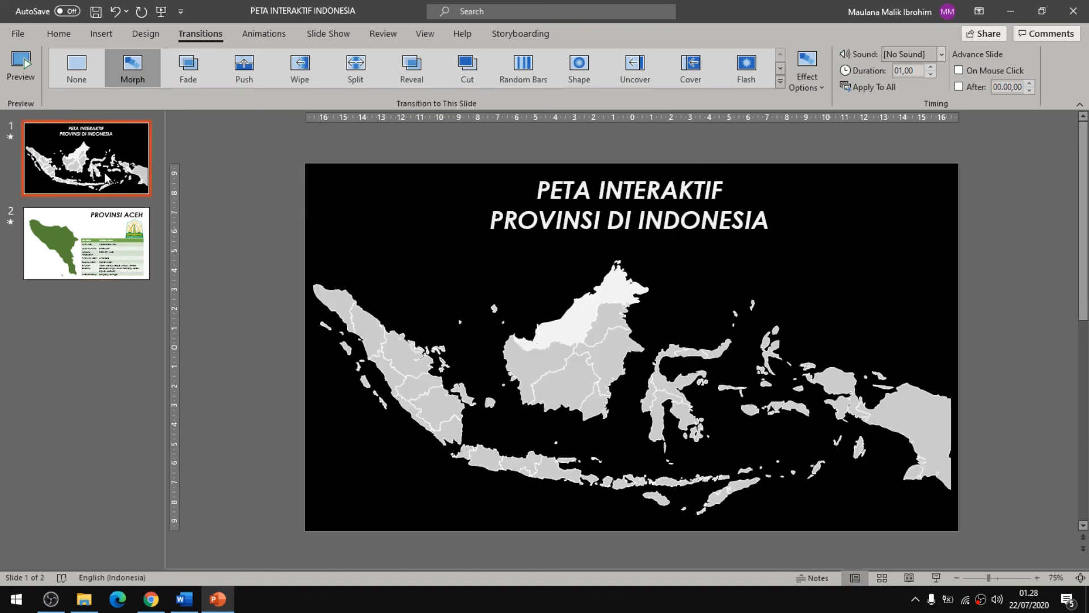
pyautogui.click(104, 245)
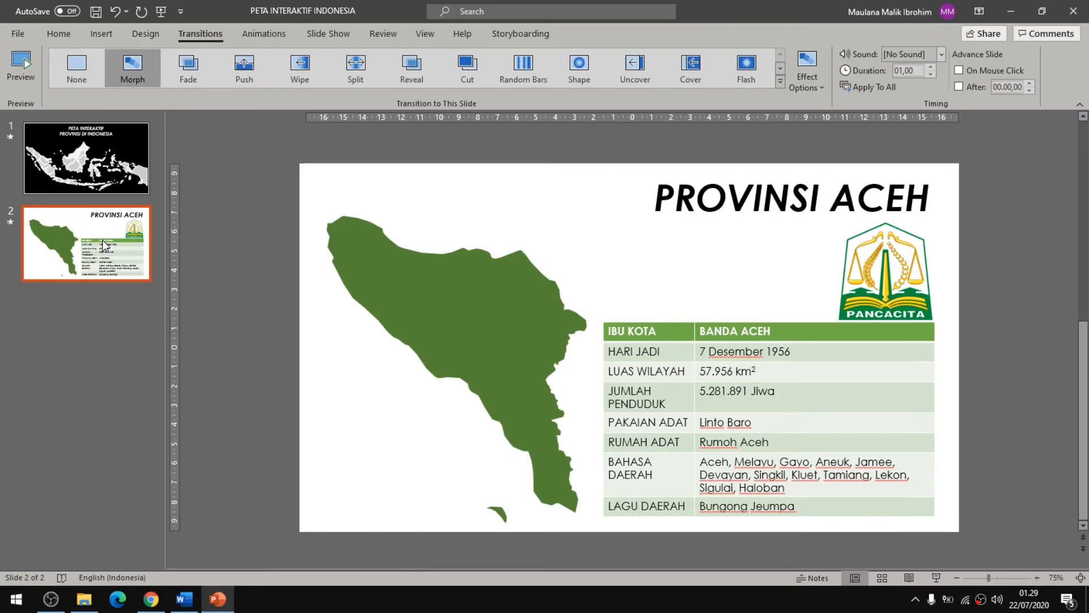
pyautogui.click(104, 170)
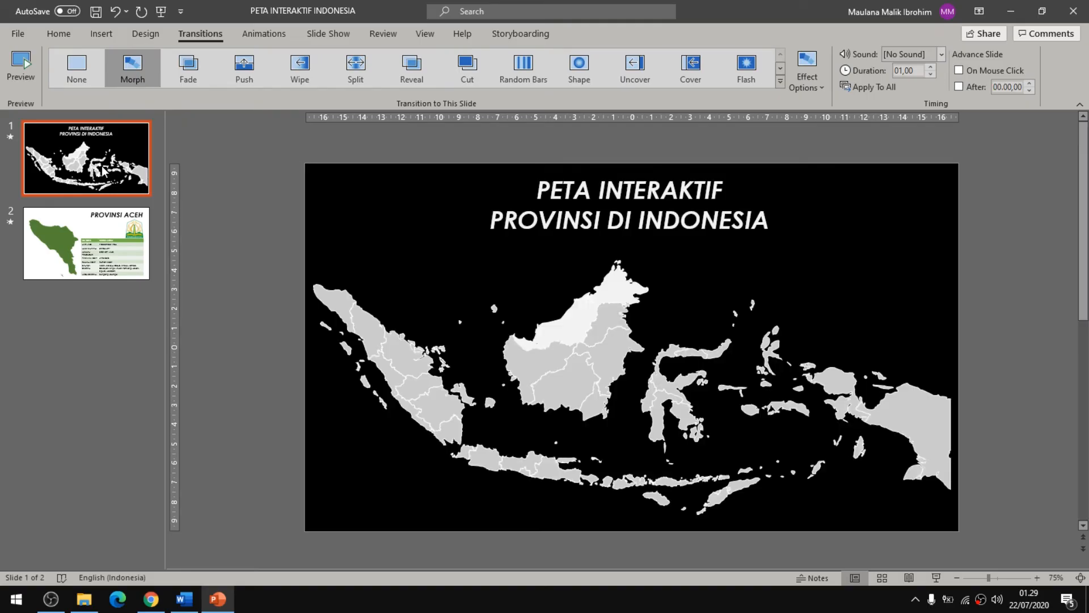
# - Copy the Provinsi Aceh slide and paste the copy after it as slide 3
pyautogui.click(105, 255)
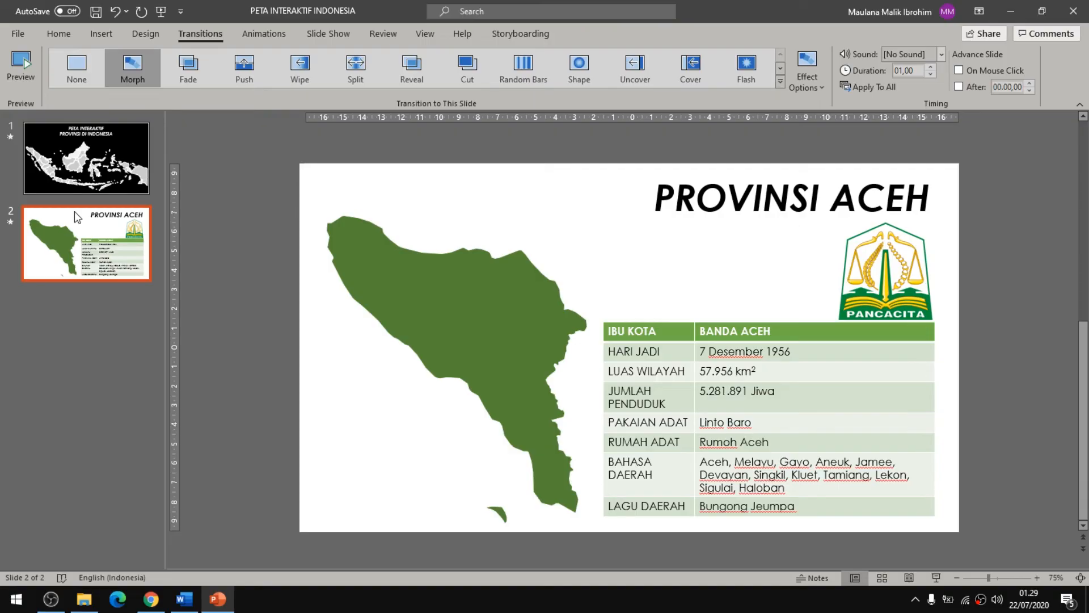
pyautogui.rightClick(97, 248)
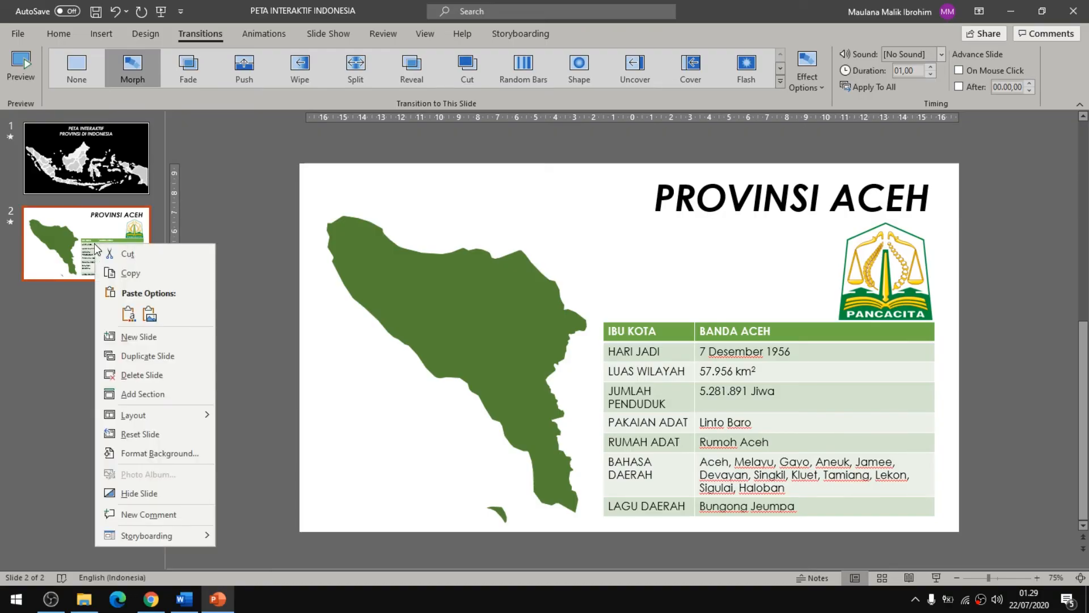
pyautogui.click(125, 265)
pyautogui.click(113, 306)
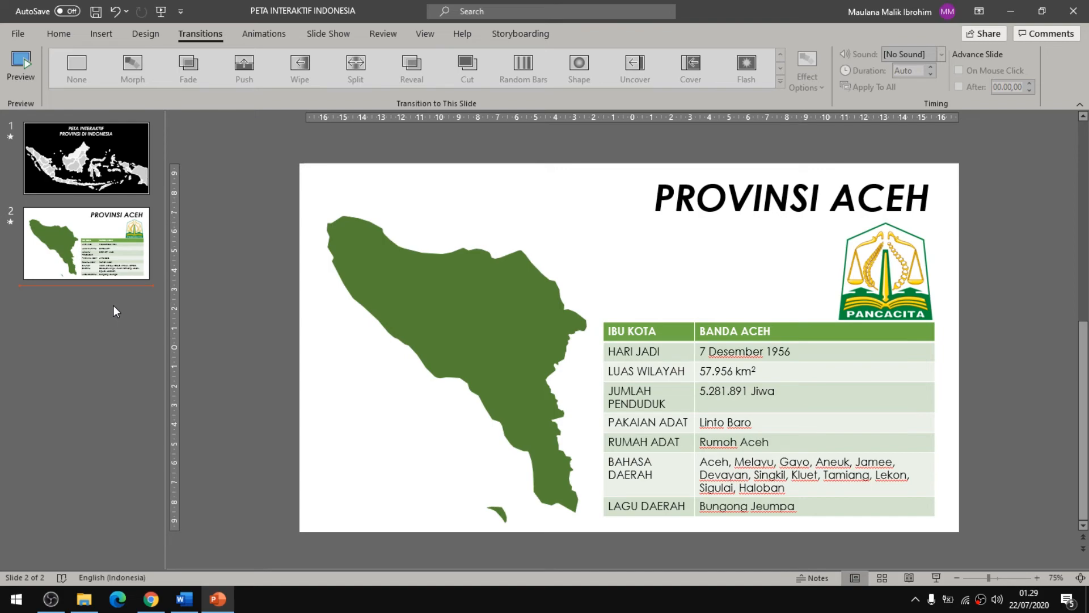
pyautogui.rightClick(114, 305)
pyautogui.click(146, 340)
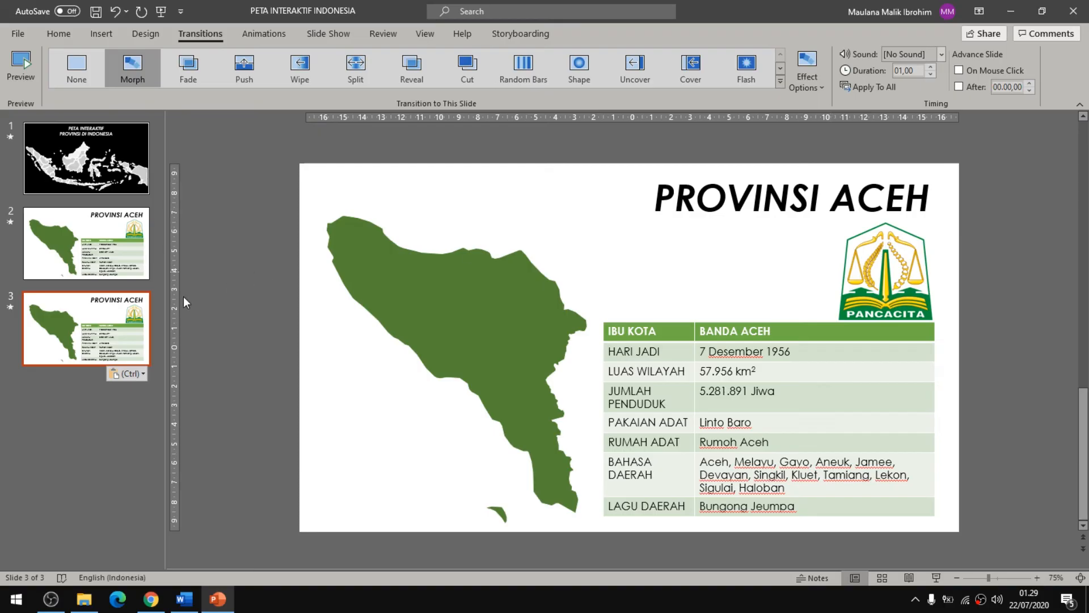
# - Replace the title on slide 3 with "PROVINSI D.I YOGYAKARTA"
pyautogui.click(707, 198)
pyautogui.click(823, 211)
pyautogui.hotkey('ctrl', 'a')
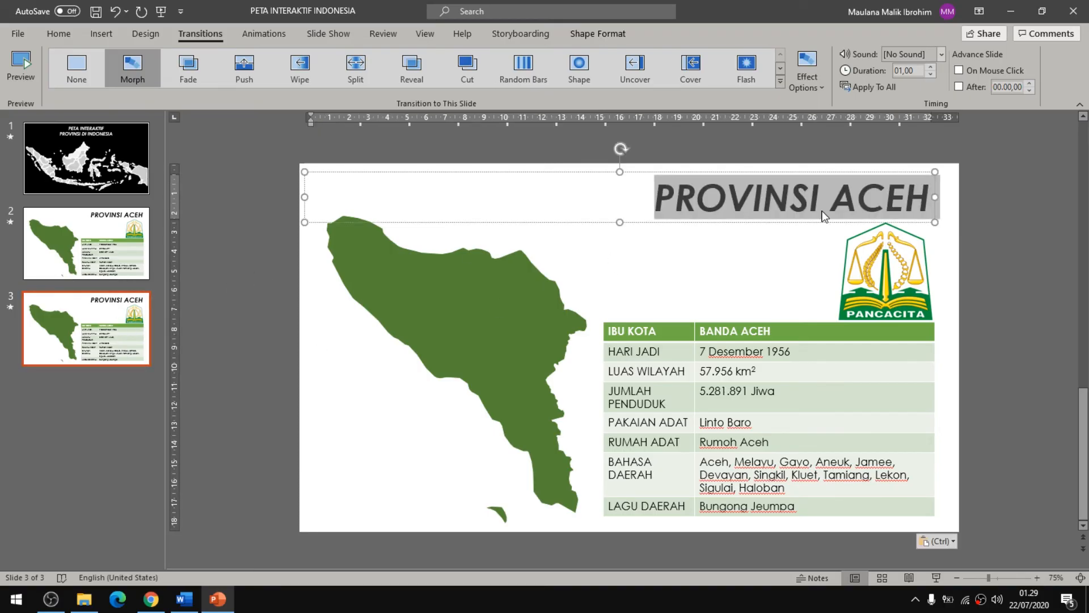
pyautogui.click(65, 33)
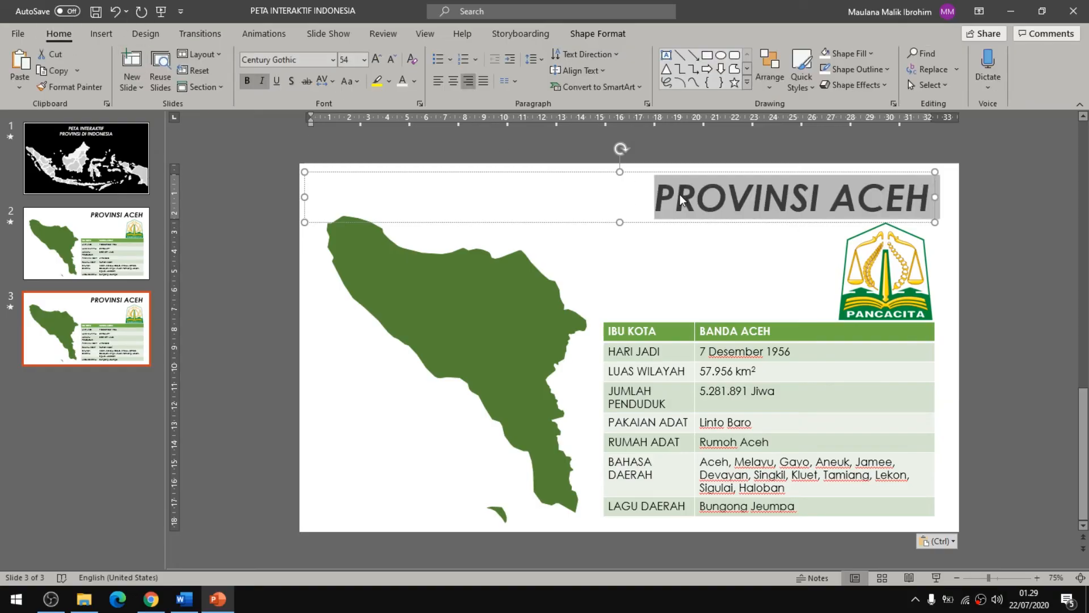
pyautogui.write('PROVINSI DI')
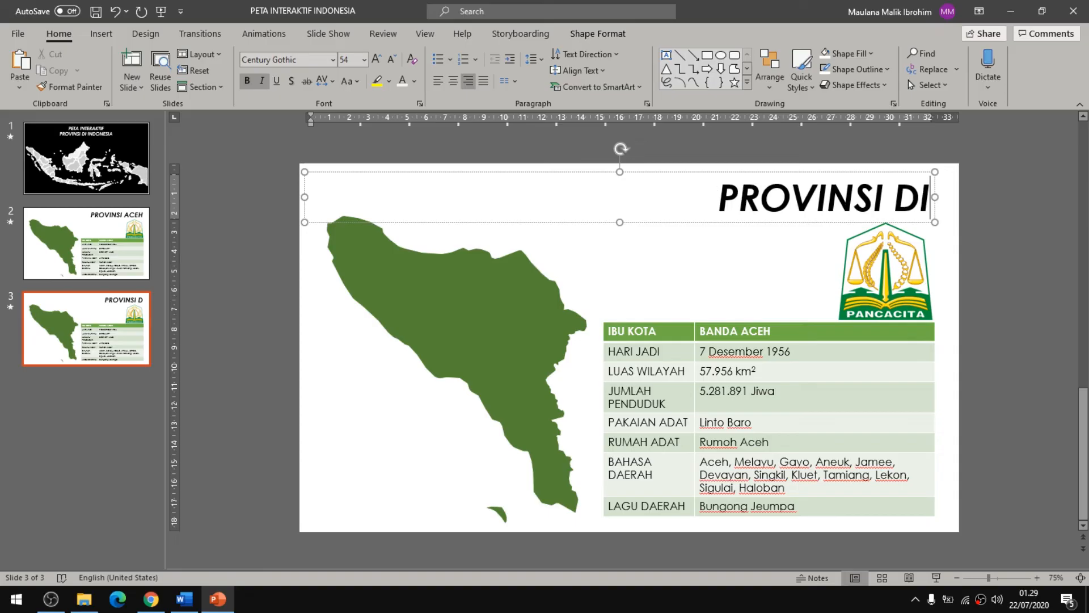
pyautogui.press('BackSpace')
pyautogui.write('.I Y')
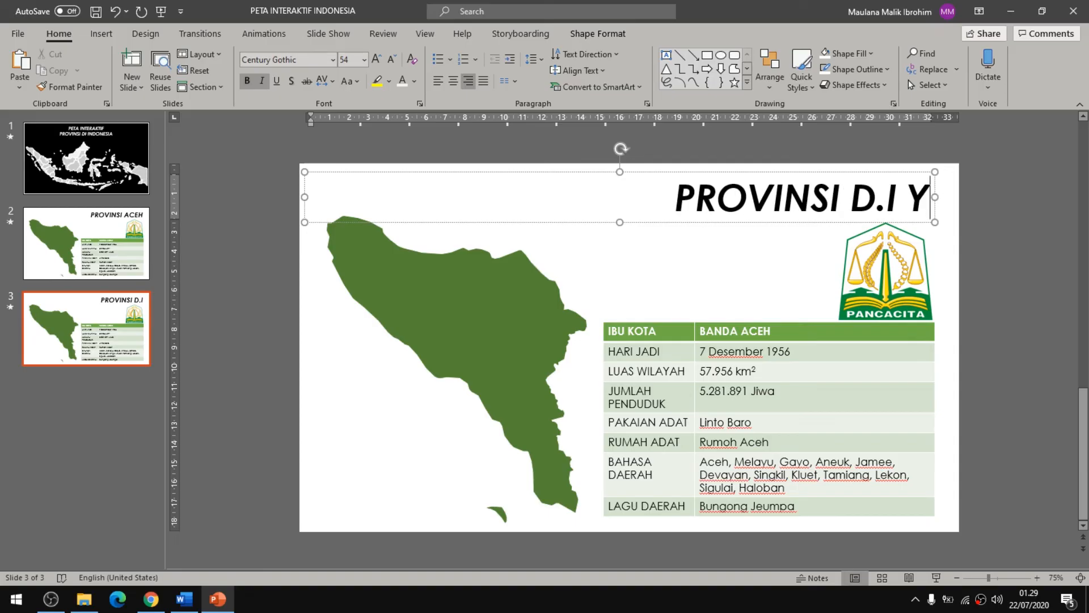
pyautogui.write('OGYAKARTA')
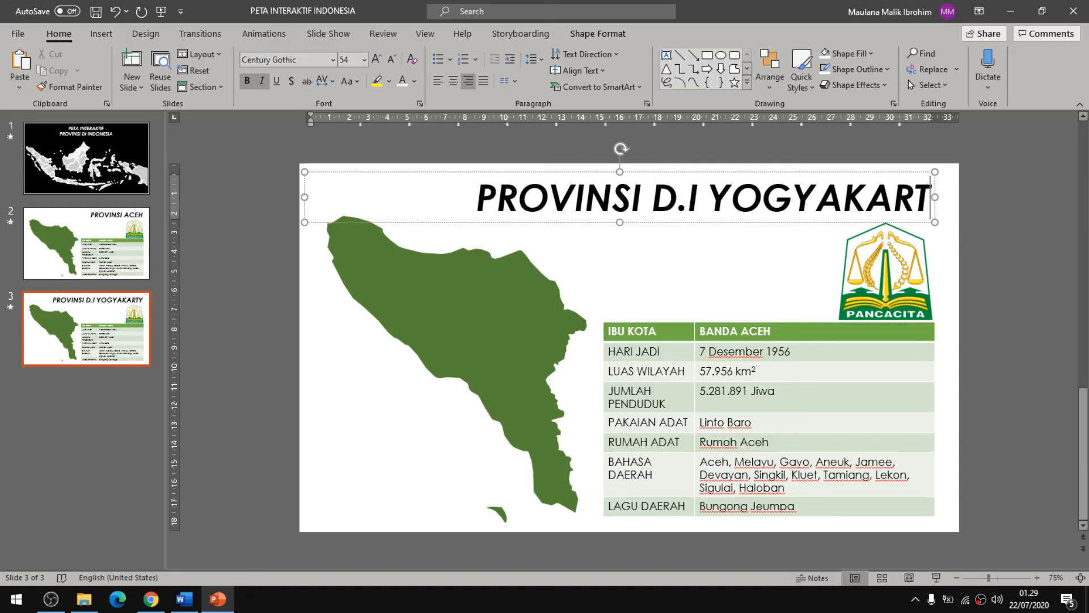
pyautogui.click(662, 275)
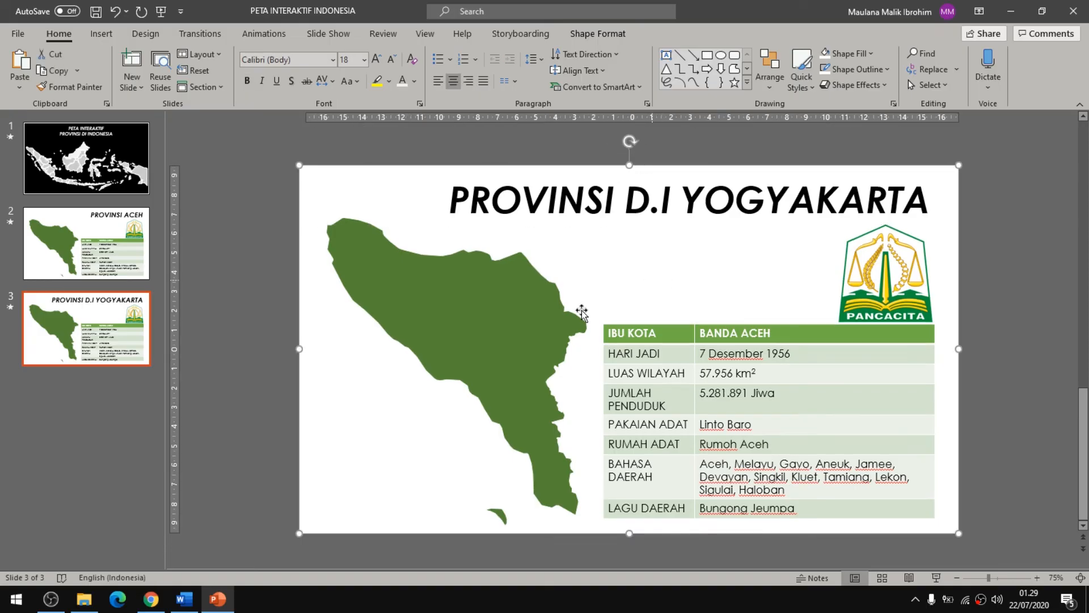
pyautogui.click(518, 315)
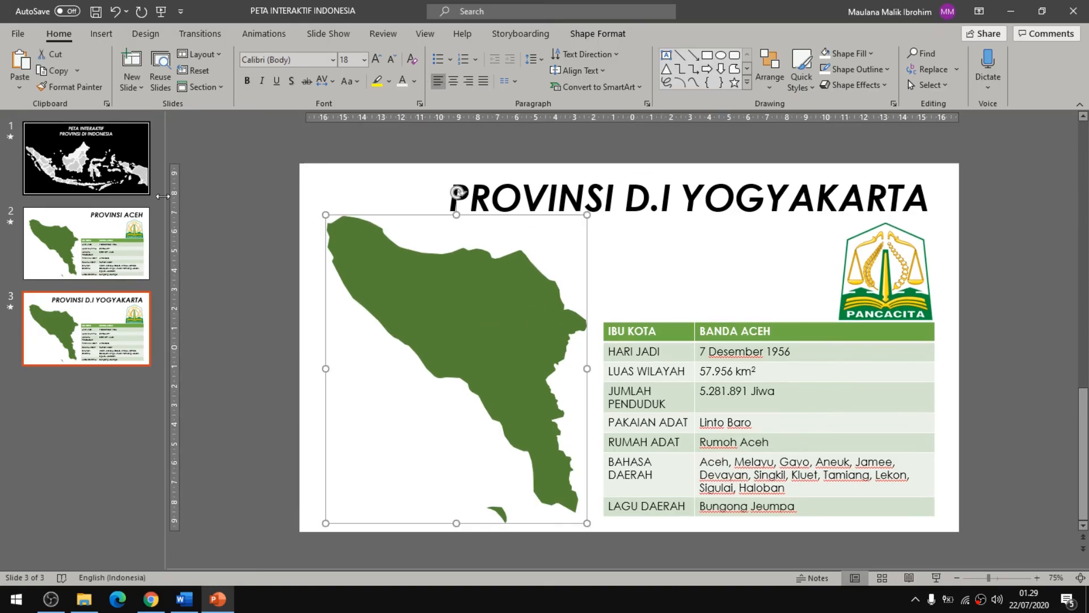
pyautogui.click(902, 276)
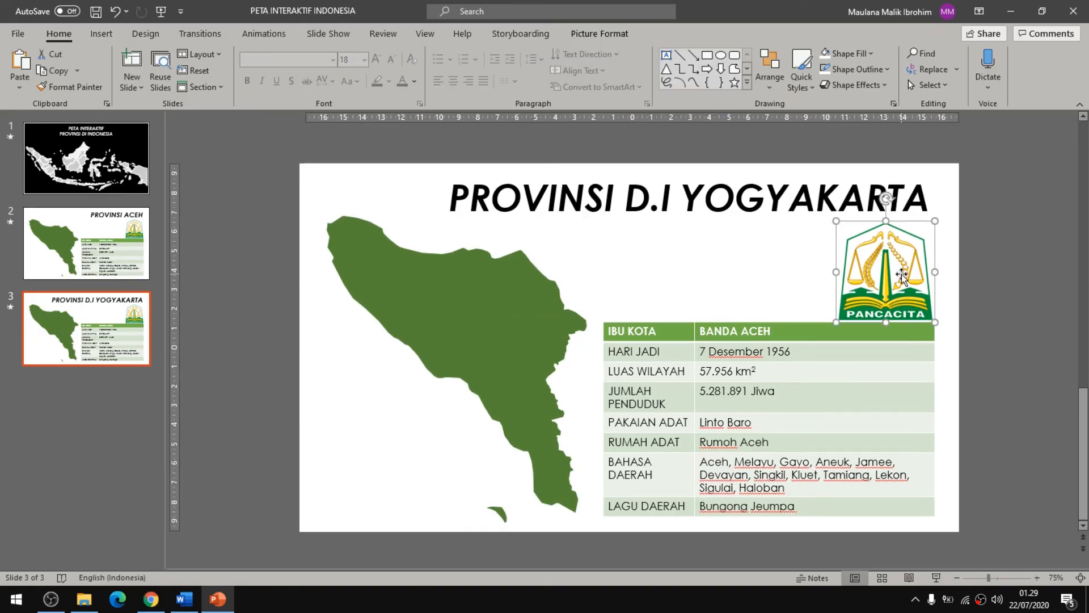
pyautogui.rightClick(902, 276)
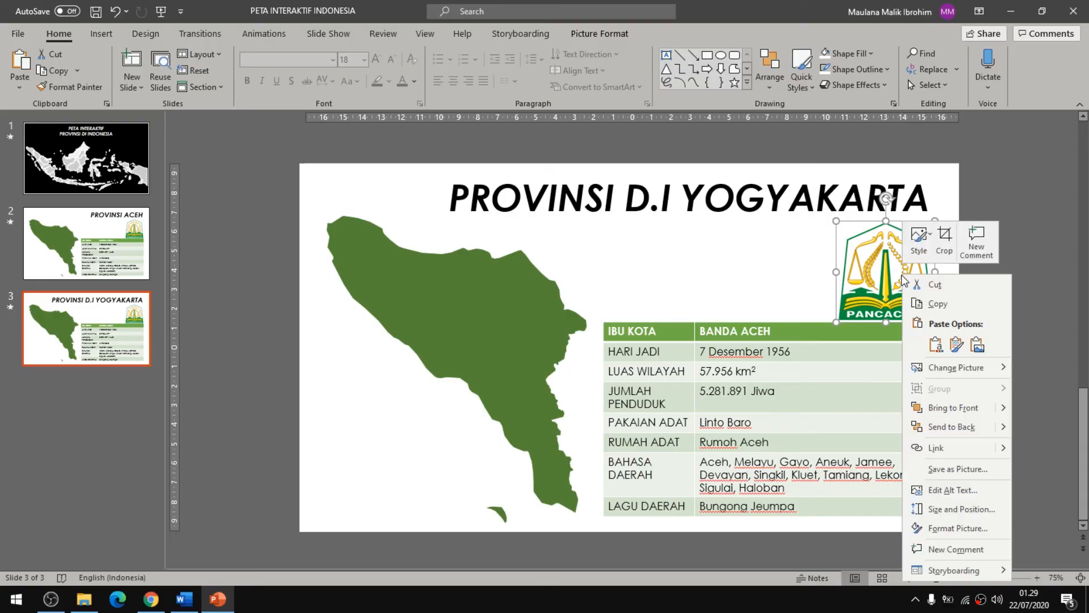
pyautogui.click(781, 275)
pyautogui.click(737, 274)
pyautogui.click(875, 278)
pyautogui.click(739, 273)
pyautogui.click(868, 274)
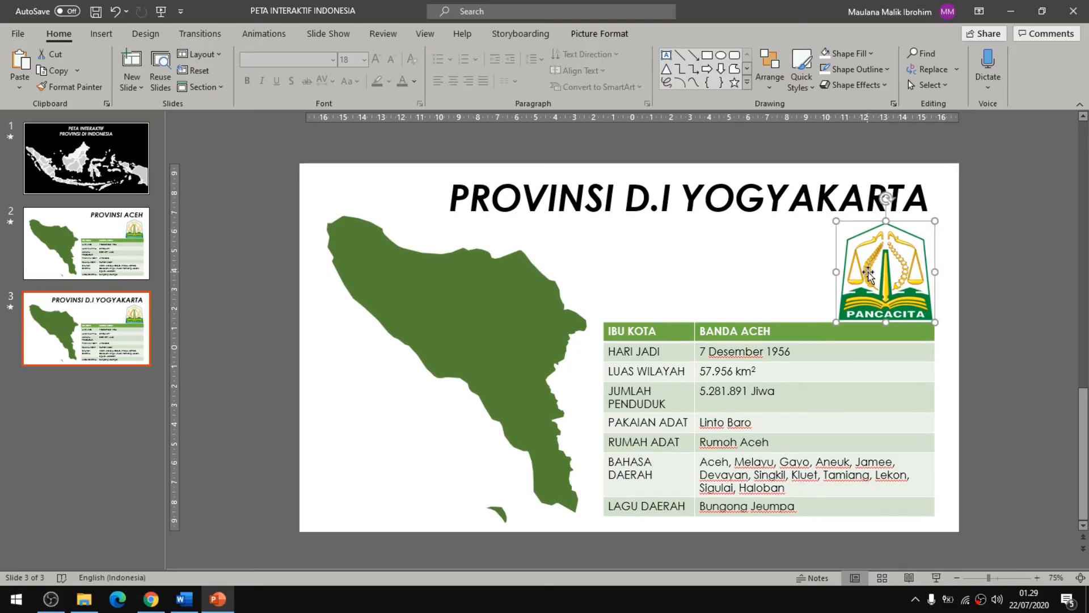
# - Replace the Aceh emblem on slide 3 with the picture file "14. DI Yogyakarta" from the LAMBANG PROVINSI folder
pyautogui.rightClick(879, 267)
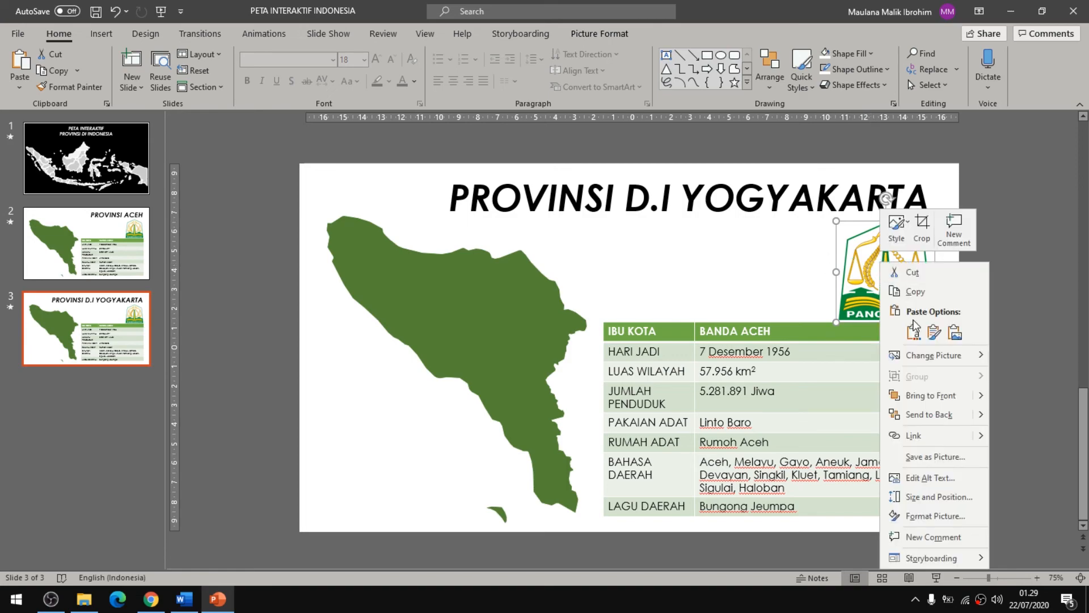
pyautogui.moveTo(932, 363)
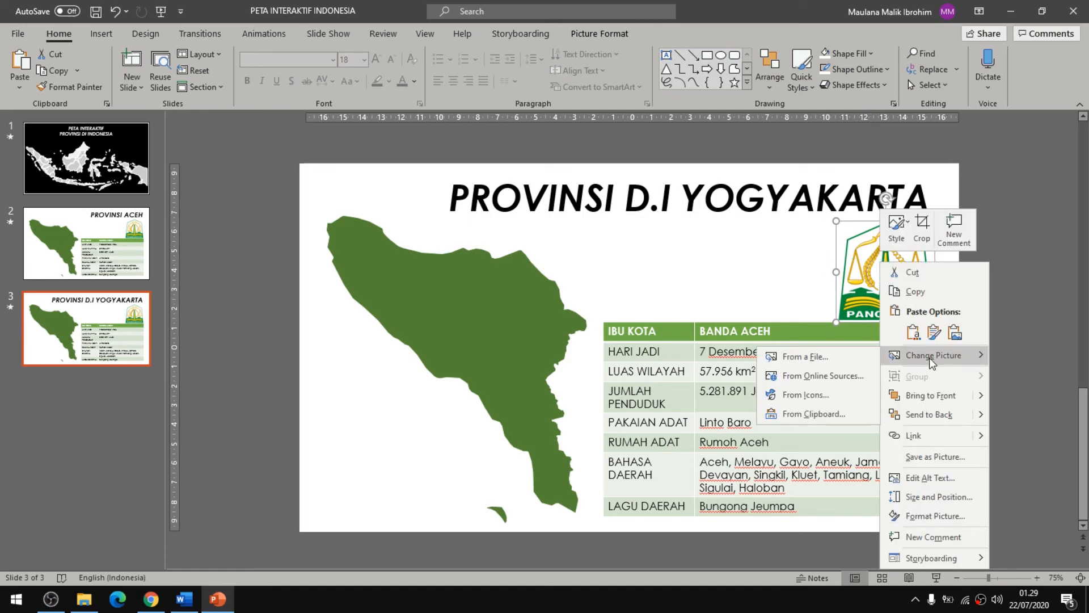
pyautogui.click(833, 357)
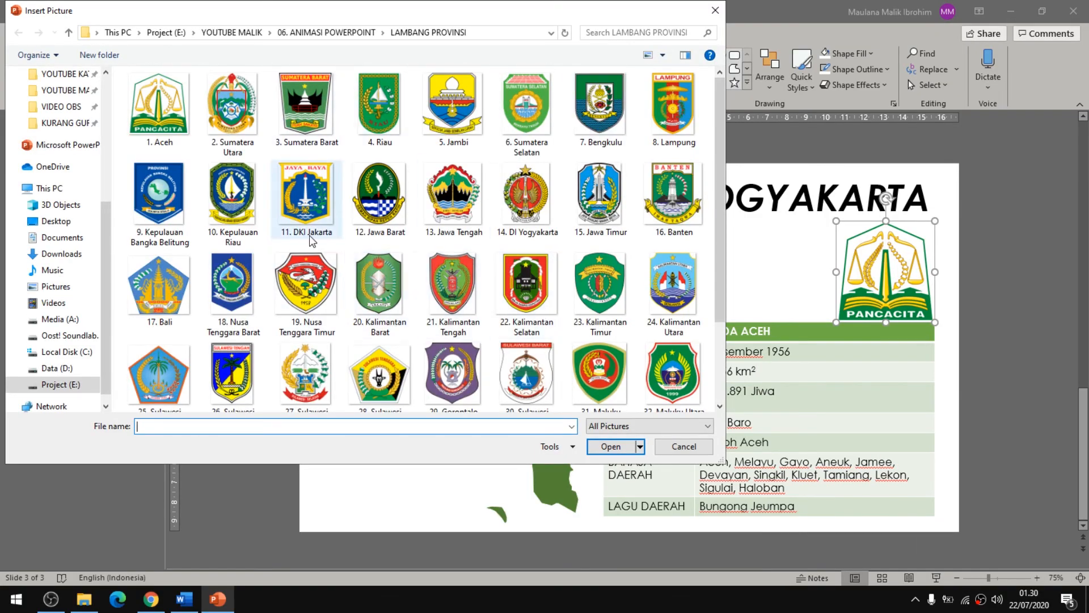
pyautogui.click(528, 218)
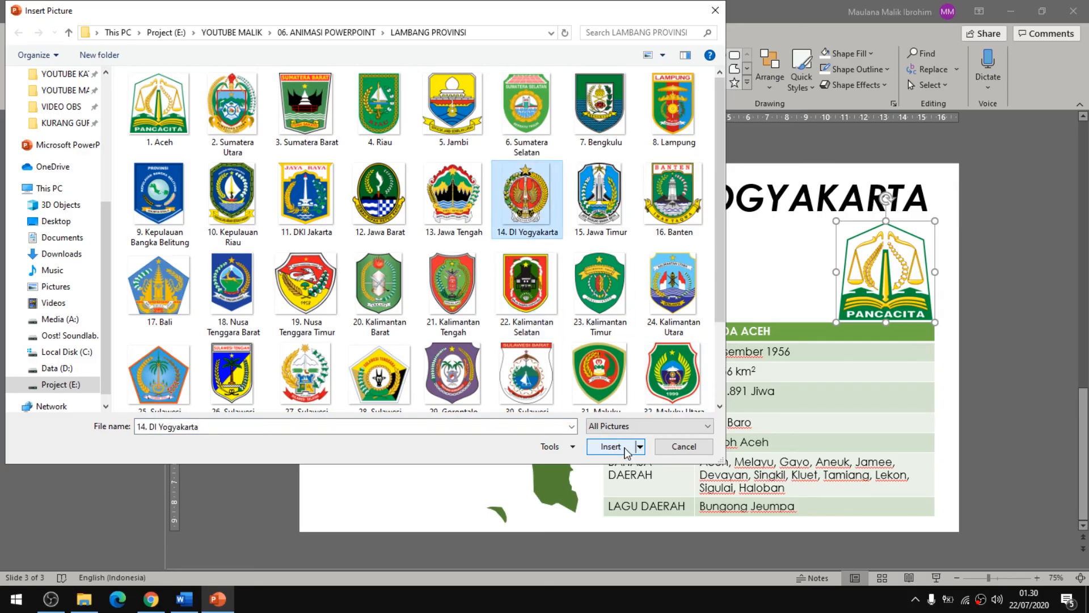
pyautogui.click(626, 451)
pyautogui.click(799, 270)
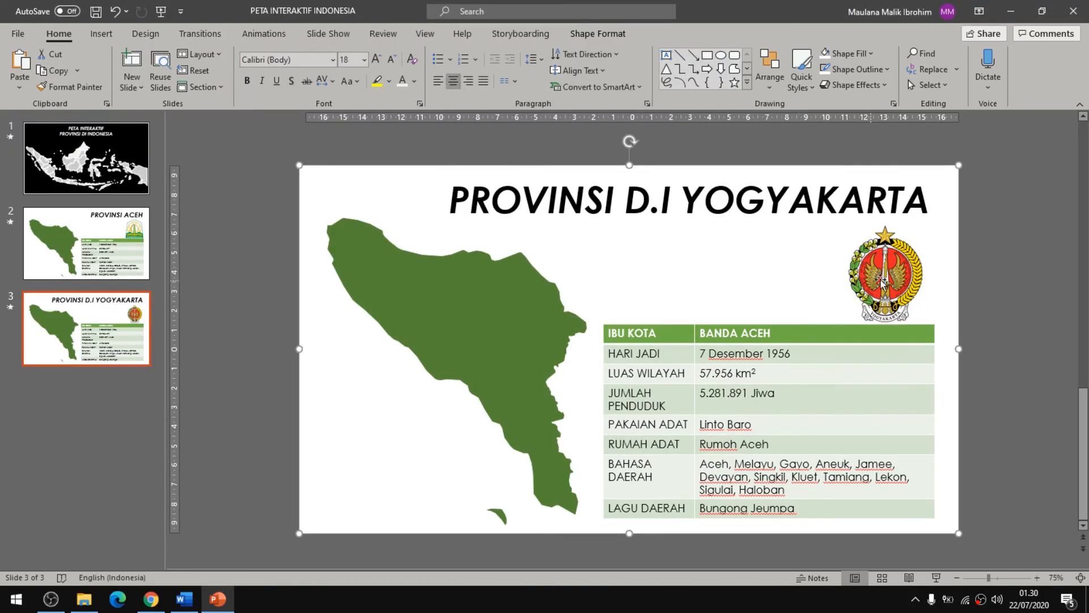
# - Delete the green Aceh province shape from the D.I Yogyakarta slide
pyautogui.click(505, 326)
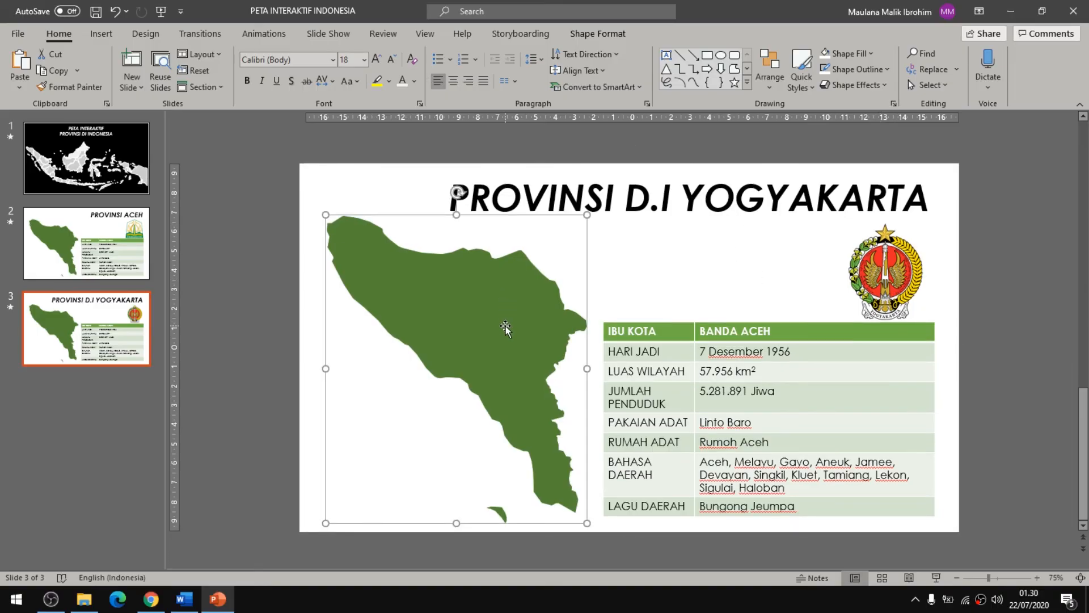
pyautogui.press('Delete')
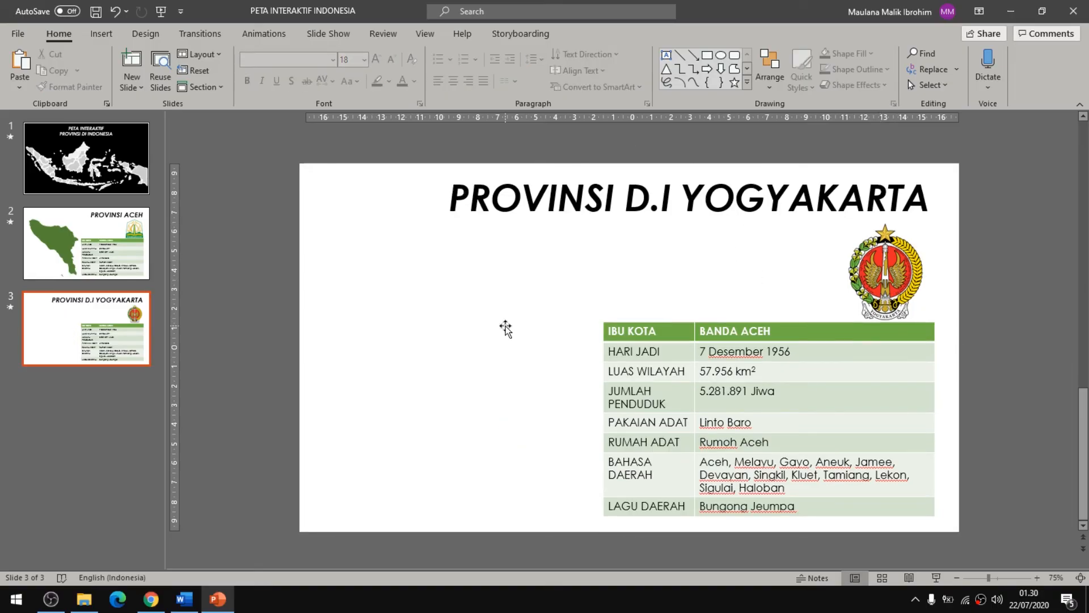
# - Open the interactive map on slide 1 and get a close view of the provinces around Java
pyautogui.click(105, 173)
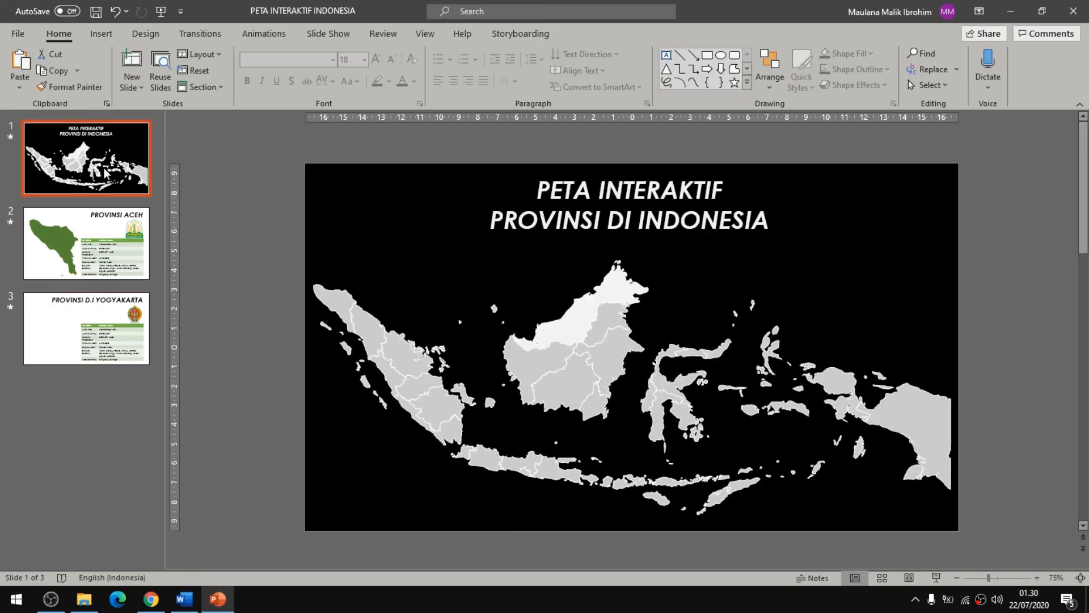
pyautogui.keyDown('ctrl'); pyautogui.scroll(5, 555, 457); pyautogui.keyUp('ctrl')
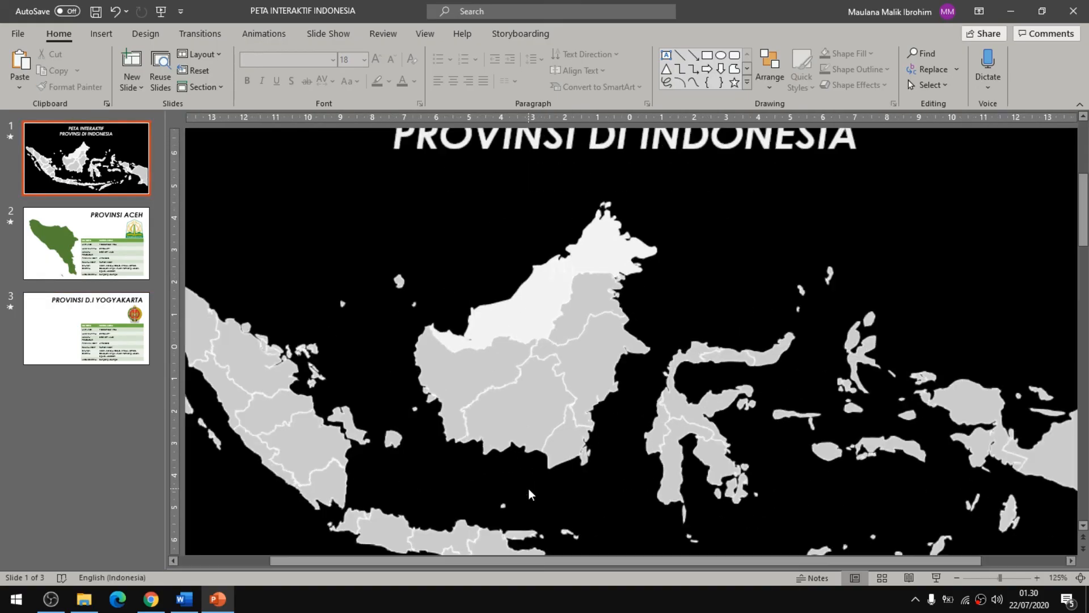